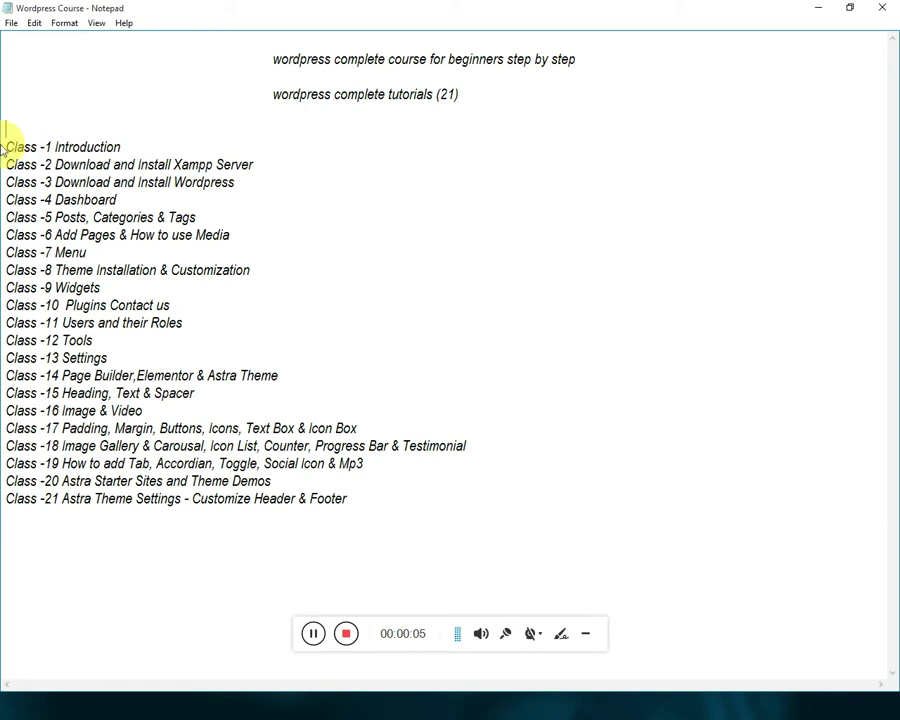
# Highlight the "Class -5 Posts, Categories & Tags" line in the course outline, and close the document
pyautogui.moveTo(8, 217); pyautogui.dragTo(203, 212)
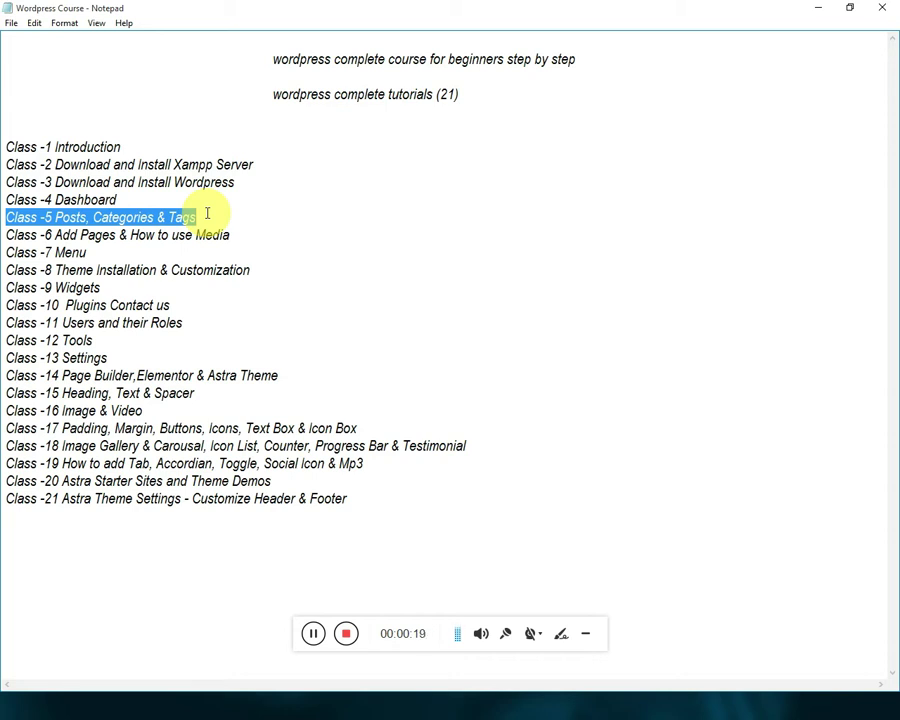
pyautogui.click(207, 213)
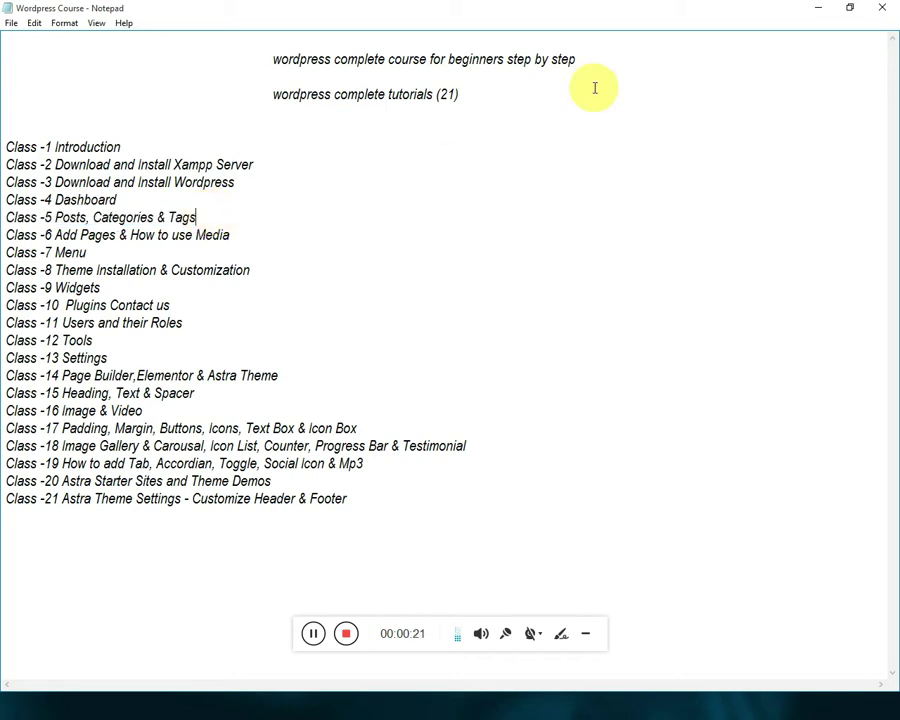
pyautogui.click(876, 9)
# Switch to the XAMPP Control Panel, start the Apache and MySQL modules, and minimize its window
pyautogui.click(90, 574)
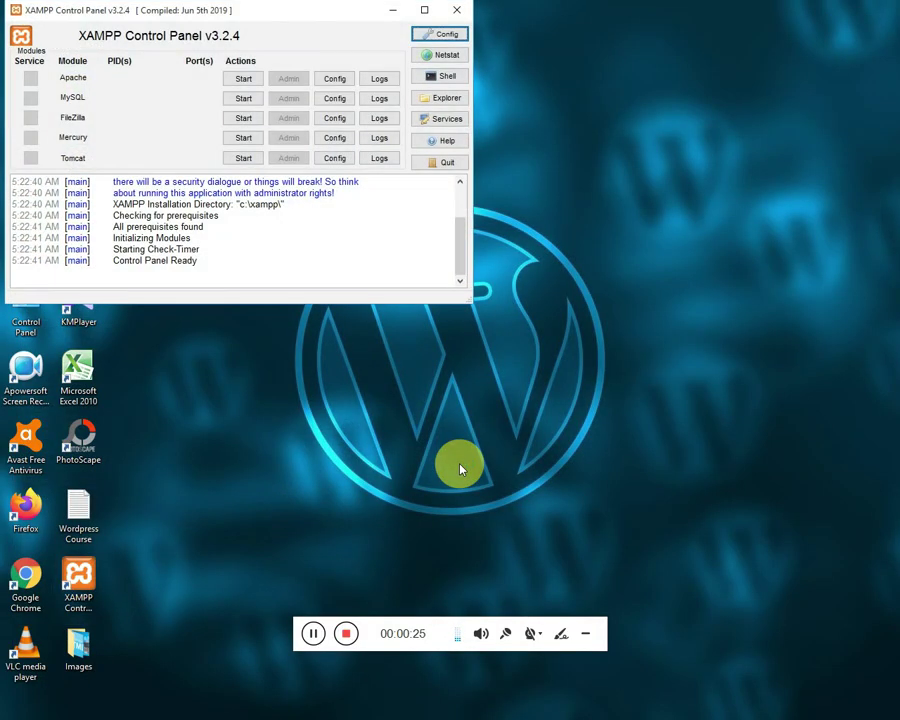
pyautogui.moveTo(230, 18); pyautogui.dragTo(498, 122)
pyautogui.click(504, 183)
pyautogui.click(507, 202)
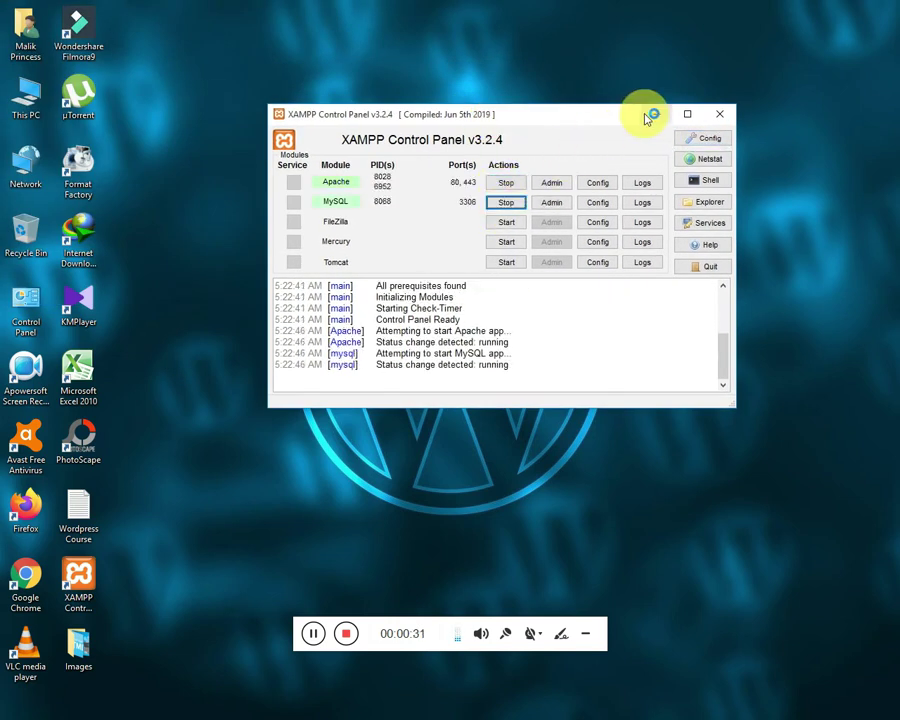
pyautogui.click(652, 114)
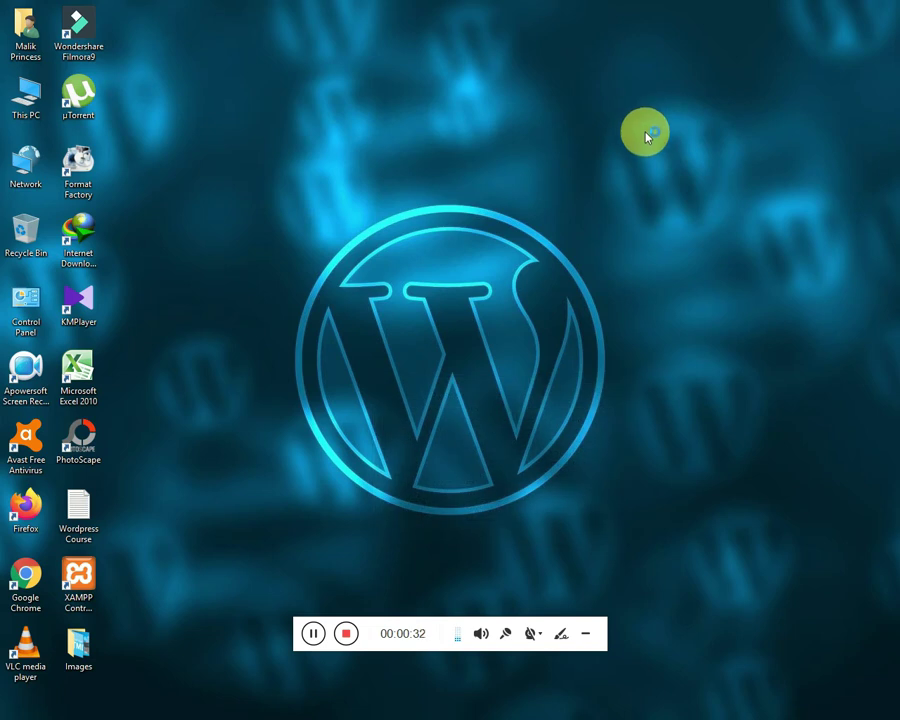
# Switch to Google Chrome and open the WordPress dashboard at localhost/project/wp-admin
pyautogui.doubleClick(27, 585)
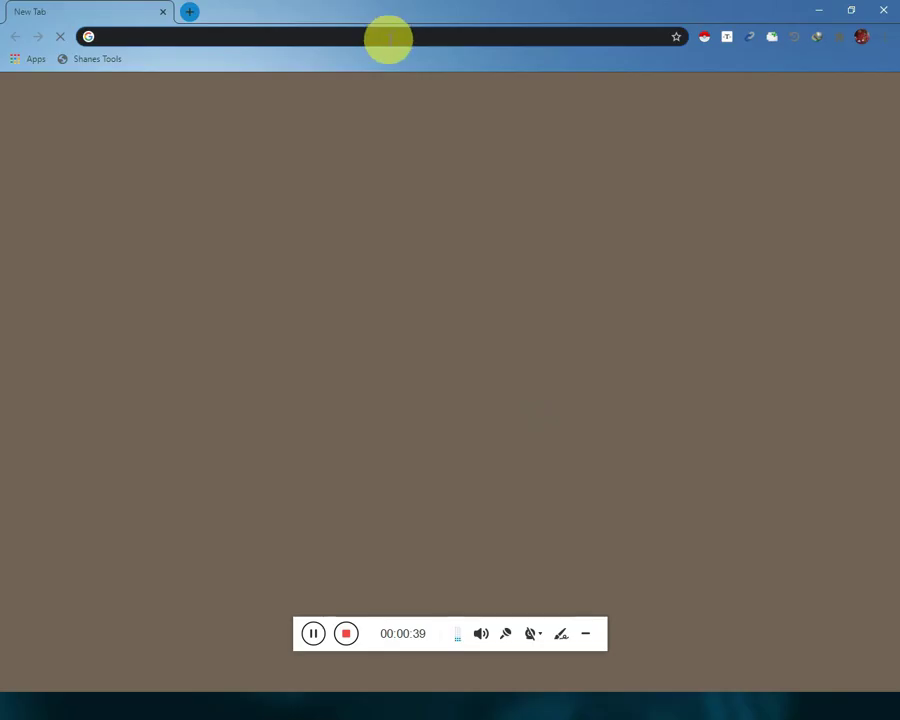
pyautogui.click(388, 38)
pyautogui.write('localhost/project/wp-admin')
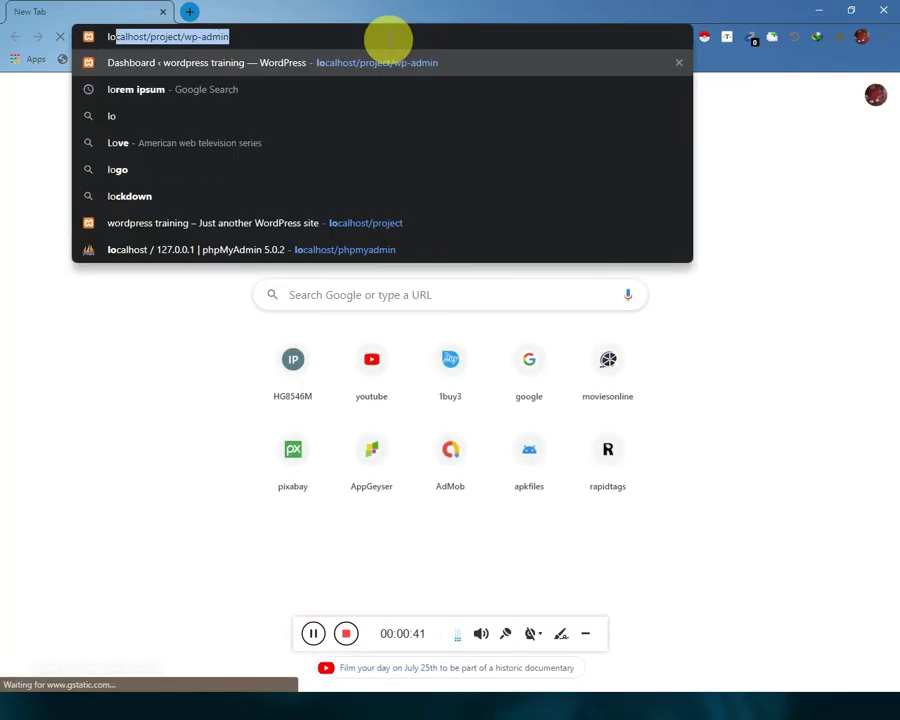
pyautogui.press('Right')
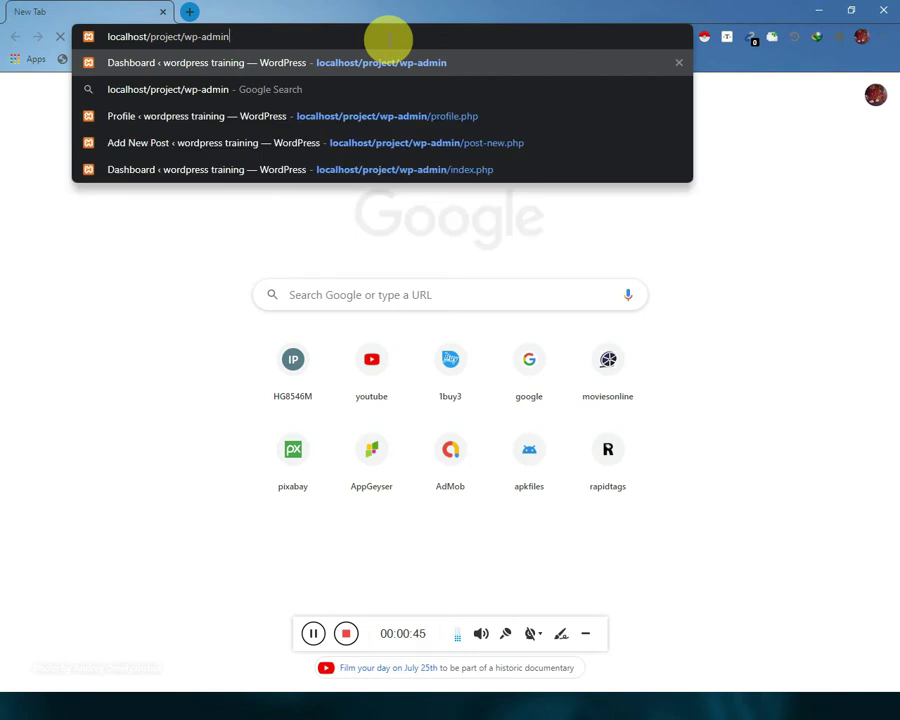
pyautogui.press('Return')
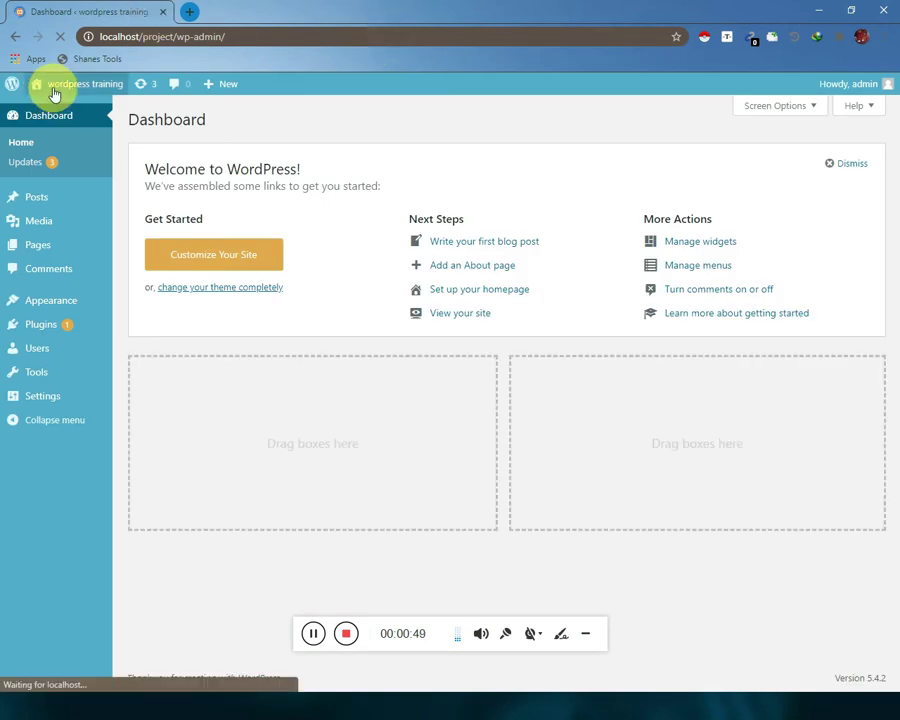
# Open the "wordpress training" site's front end in a new browser tab and view it
pyautogui.moveTo(58, 92)
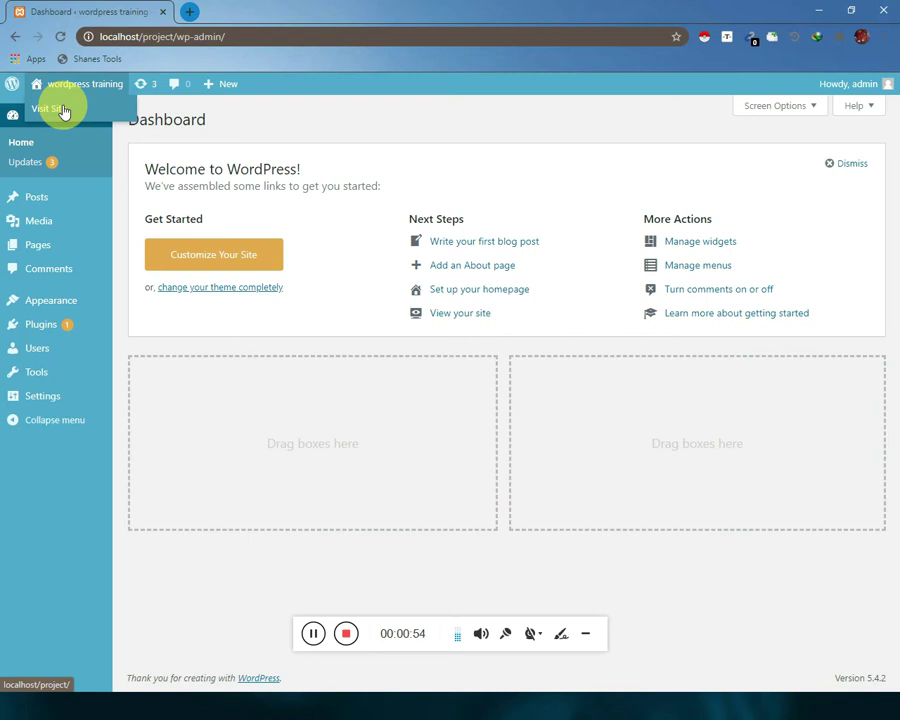
pyautogui.rightClick(62, 111)
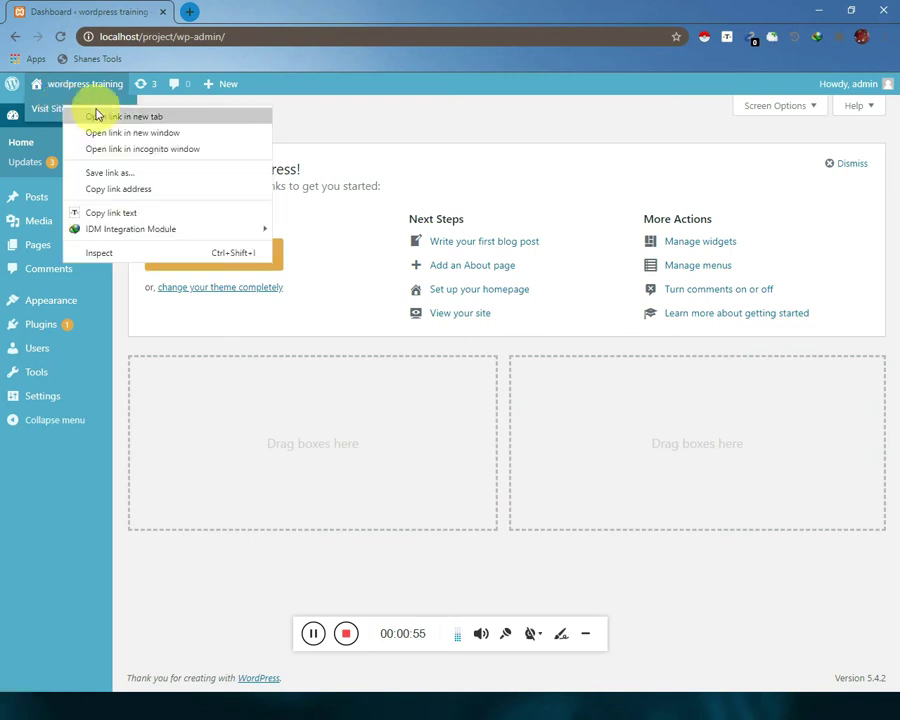
pyautogui.click(100, 118)
pyautogui.click(240, 9)
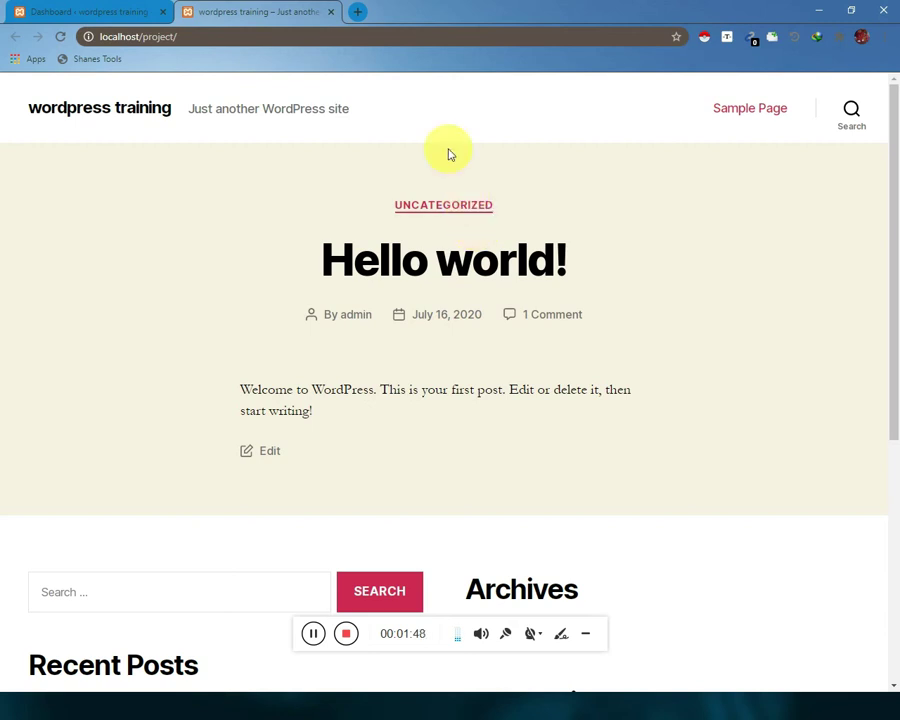
# Return to the WordPress dashboard and create a new post titled "introdution to htlm"
pyautogui.click(88, 12)
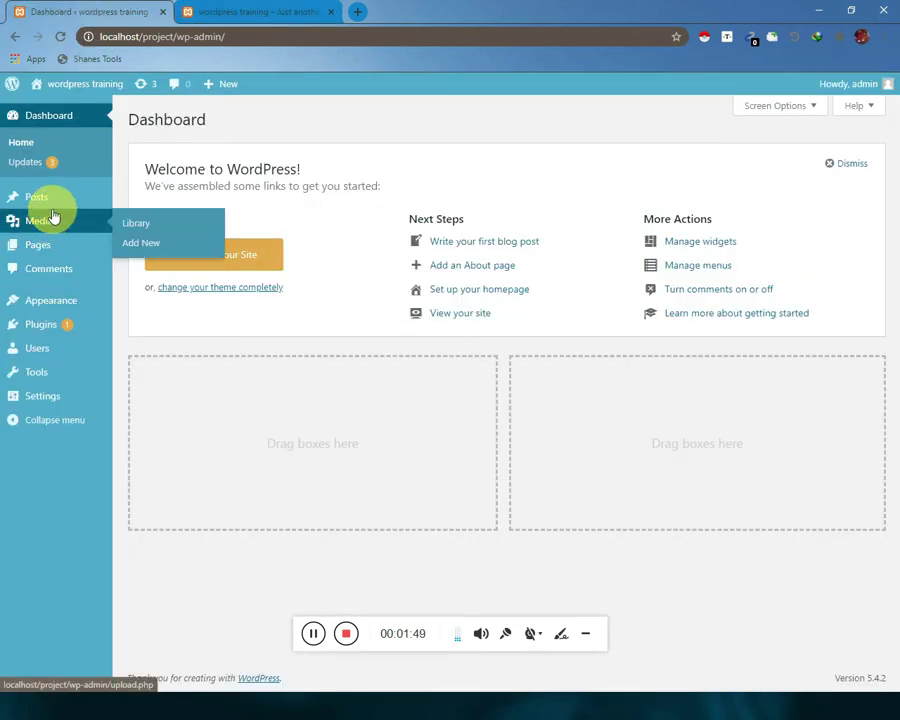
pyautogui.moveTo(52, 208)
pyautogui.click(145, 218)
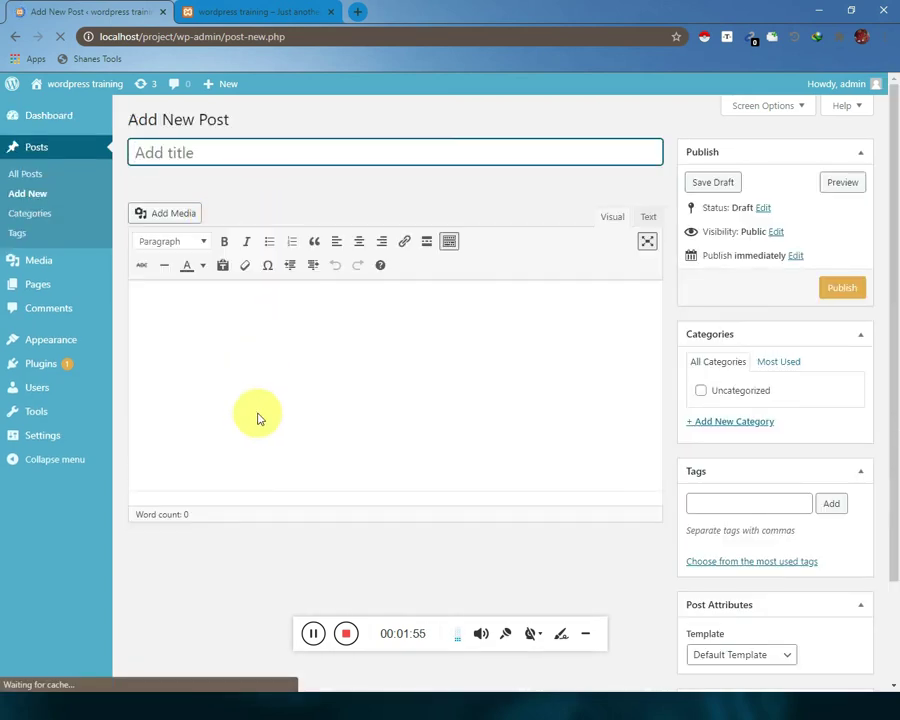
pyautogui.click(289, 396)
pyautogui.click(237, 152)
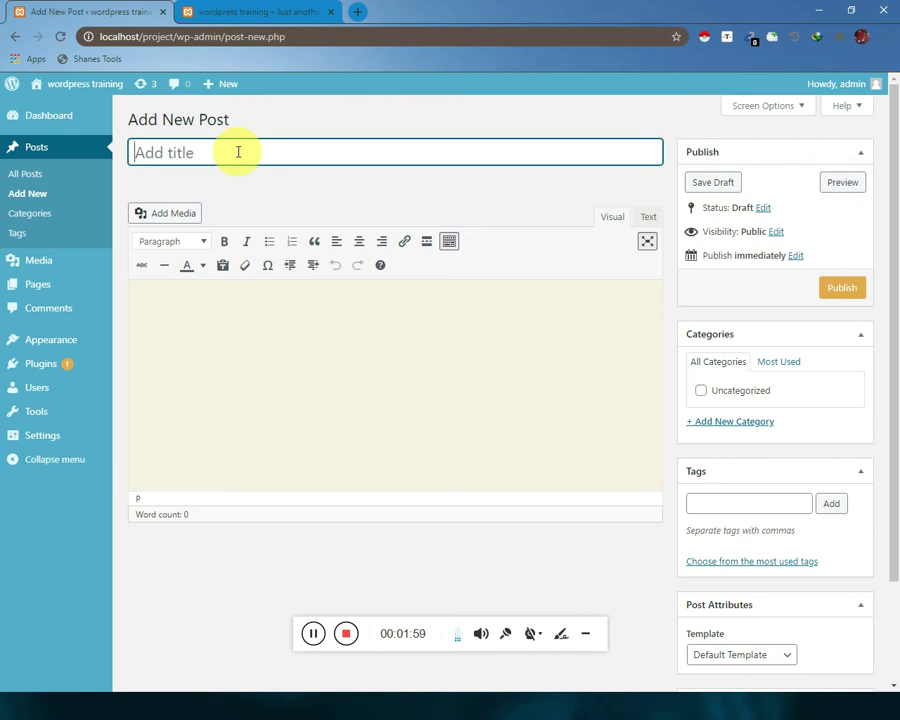
pyautogui.write('in')
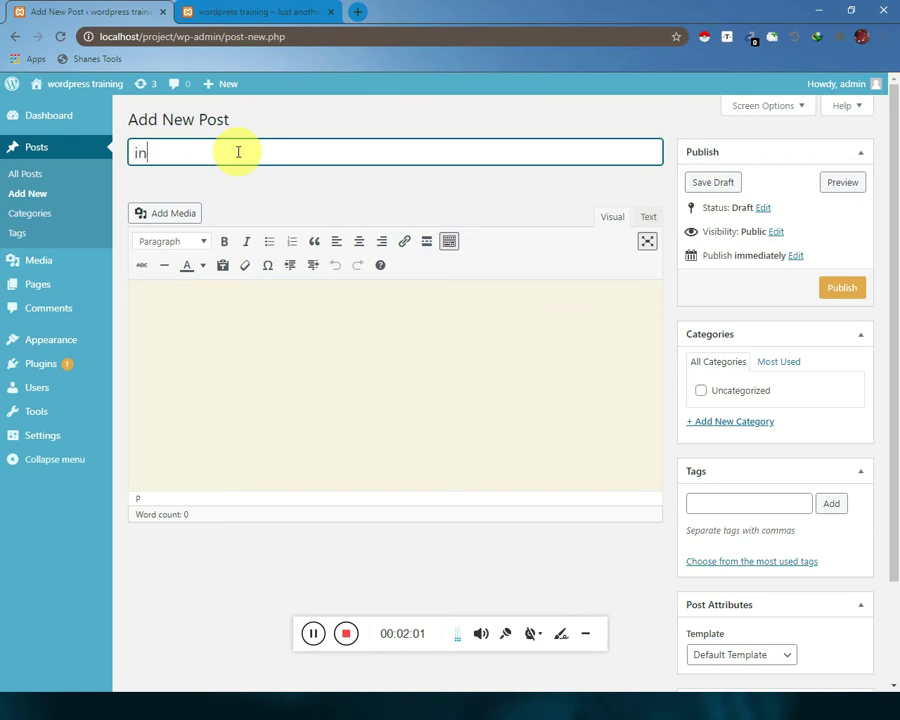
pyautogui.write('trodution ')
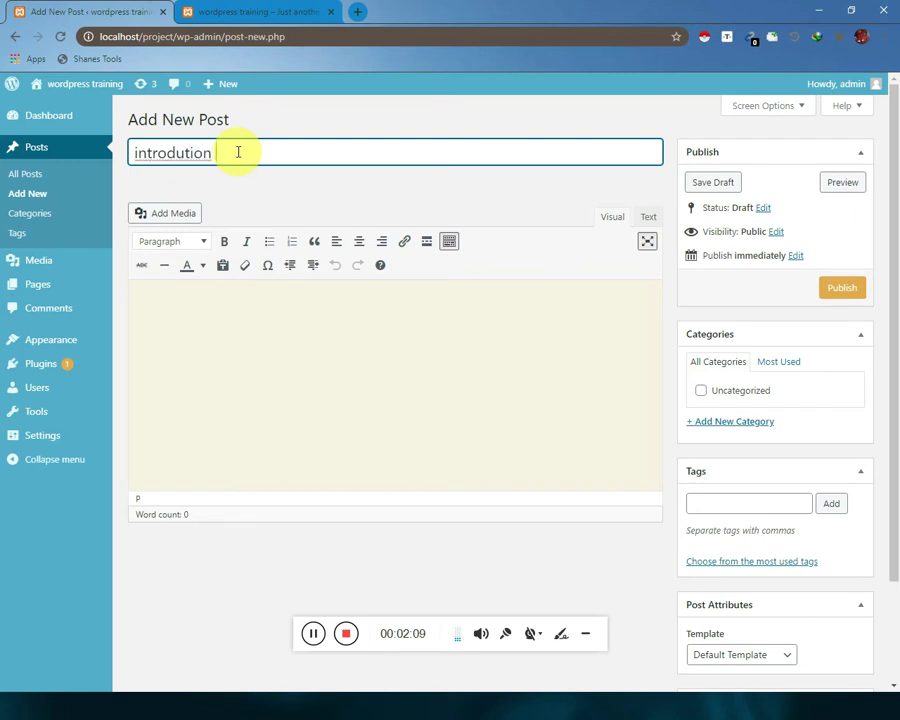
pyautogui.write('to htlm')
pyautogui.click(256, 320)
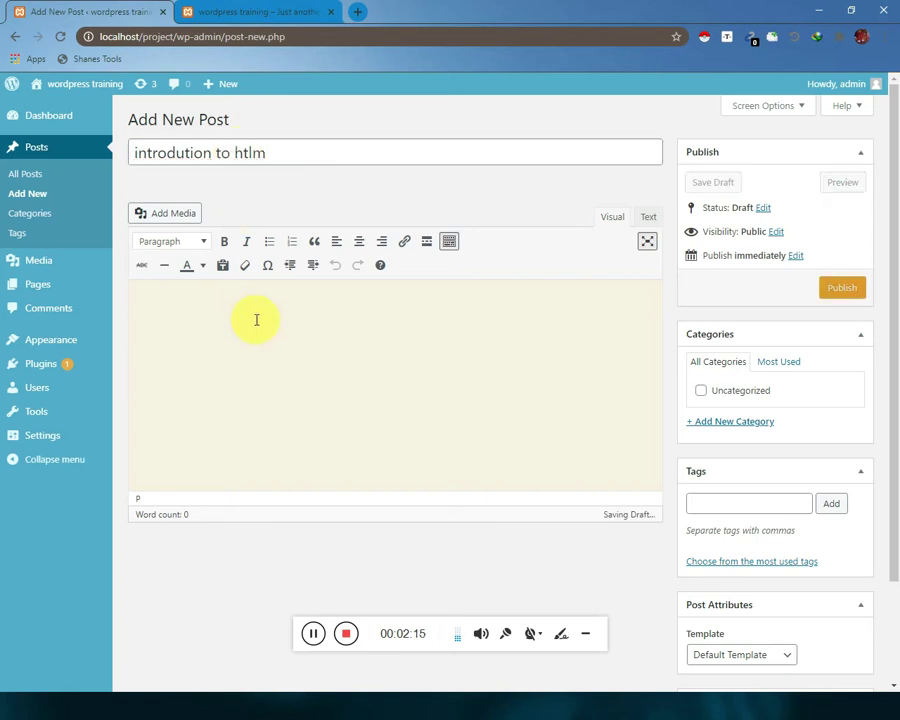
# Search Google for "lorem ipsum" in a new browser tab and open the lipsum.com result
pyautogui.click(358, 12)
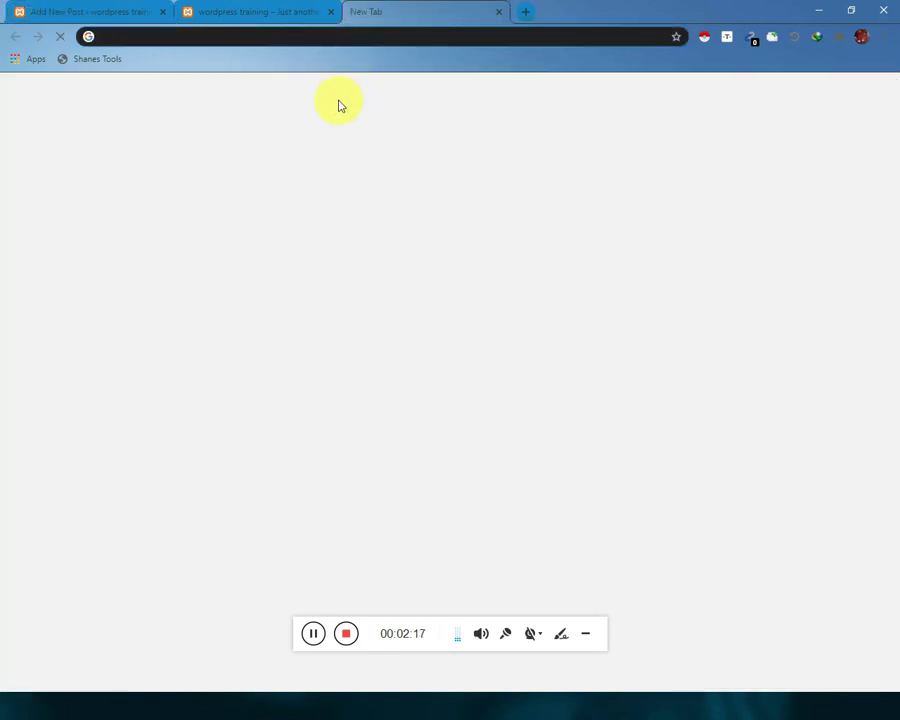
pyautogui.click(247, 34)
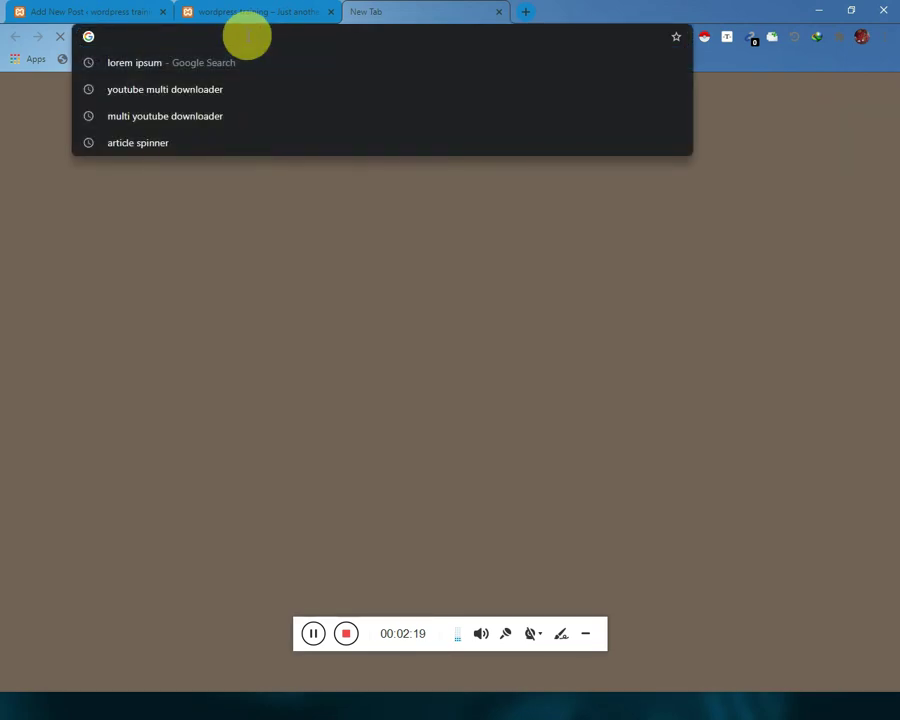
pyautogui.write('lo')
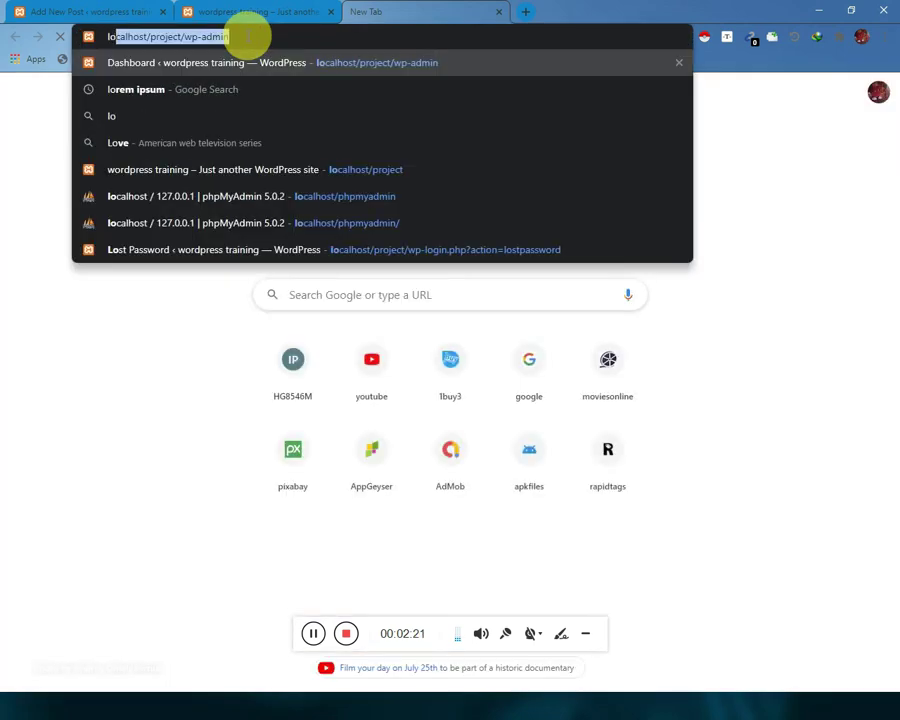
pyautogui.press('Down')
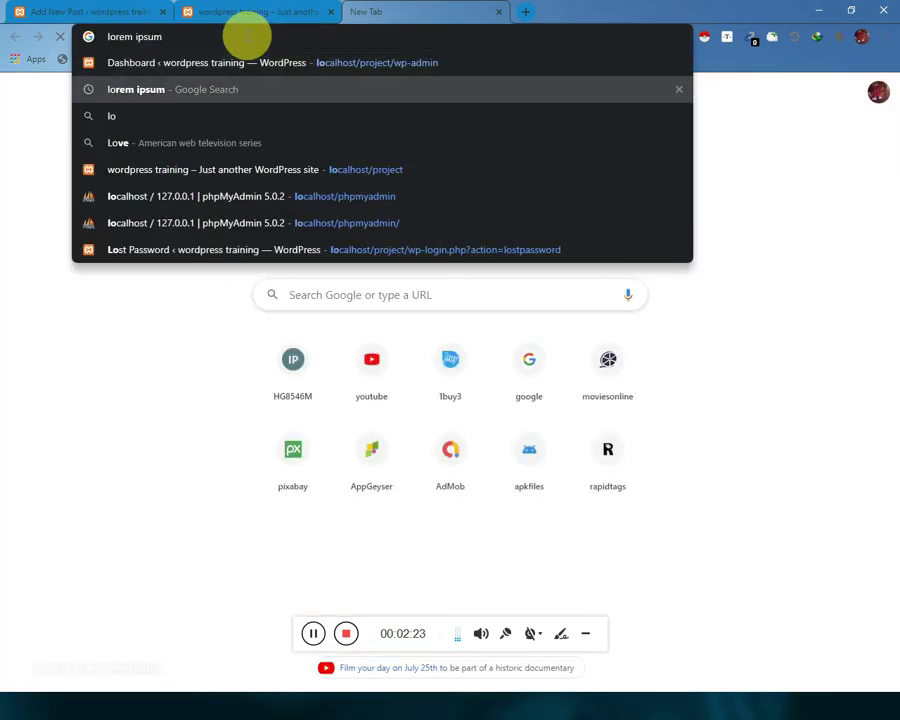
pyautogui.press('Return')
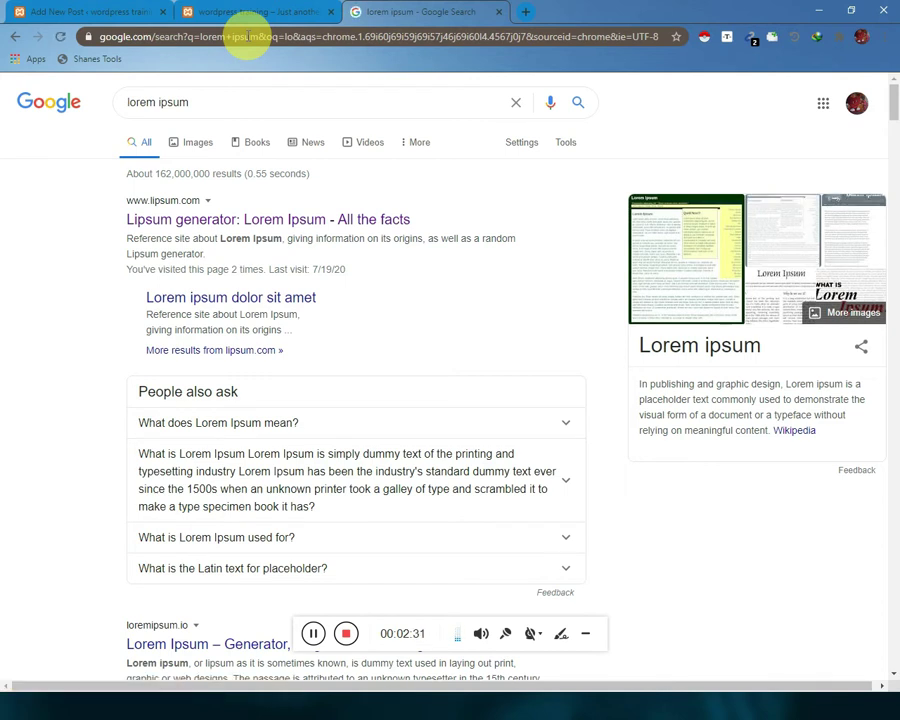
pyautogui.click(273, 221)
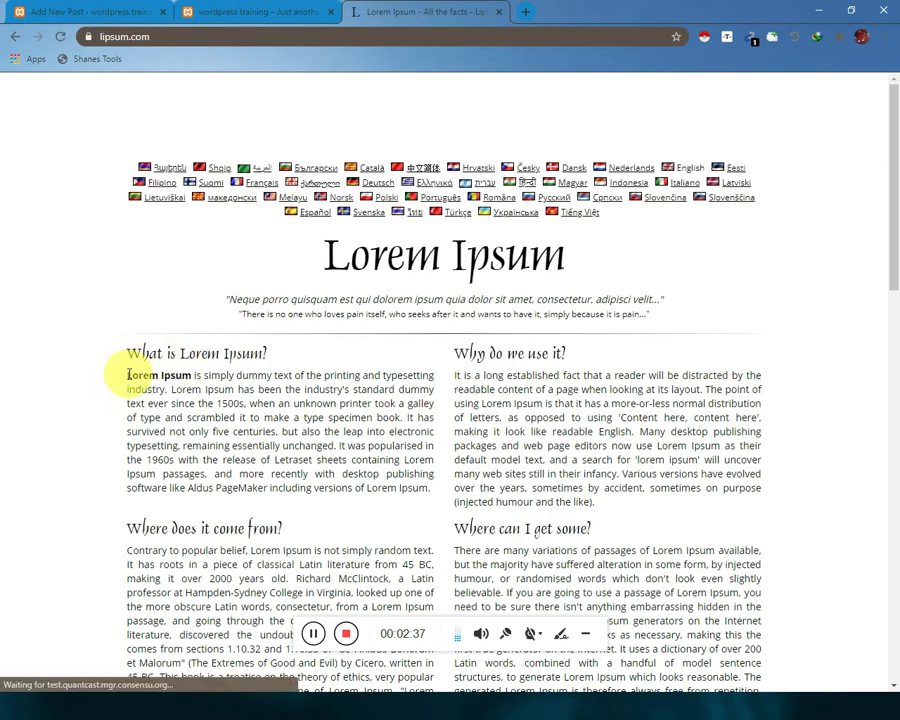
# Copy the paragraph under "What is Lorem Ipsum?" into the body of the "introdution to htlm" post and publish the post
pyautogui.moveTo(127, 375); pyautogui.dragTo(428, 498)
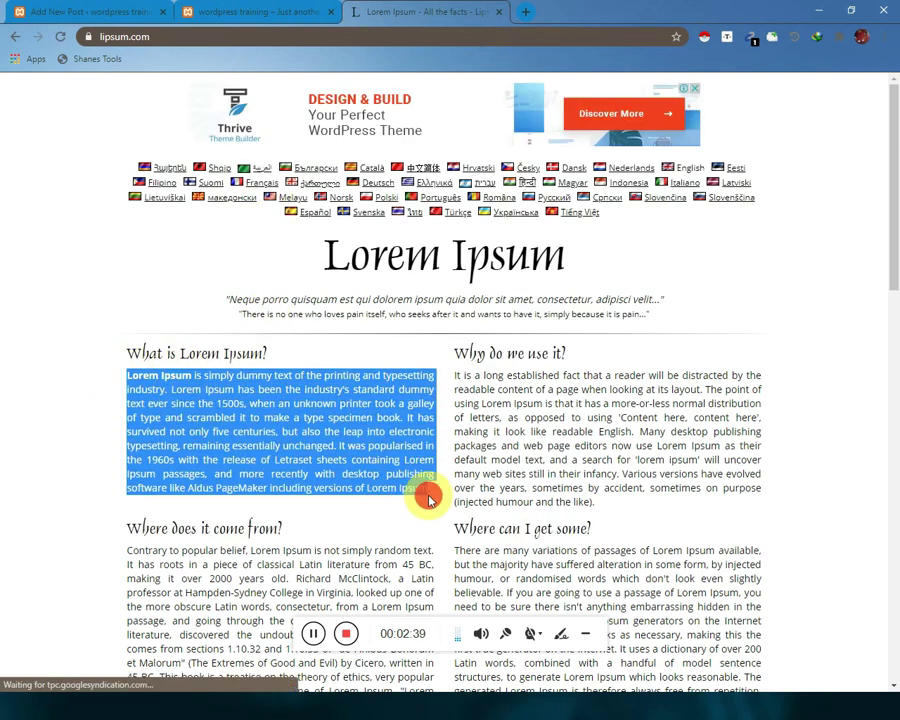
pyautogui.rightClick(412, 488)
pyautogui.click(433, 500)
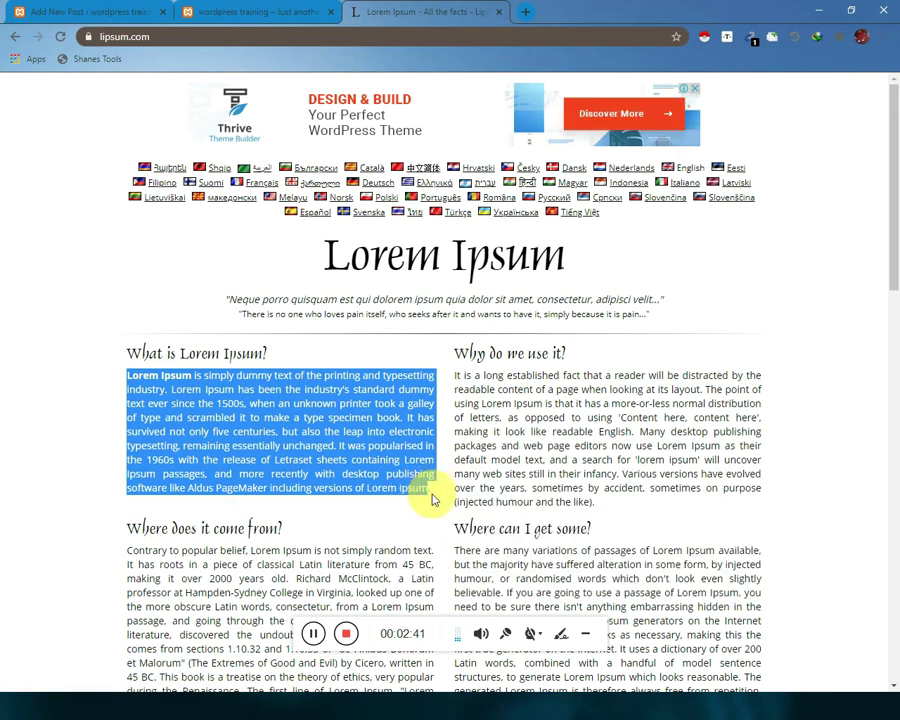
pyautogui.click(141, 12)
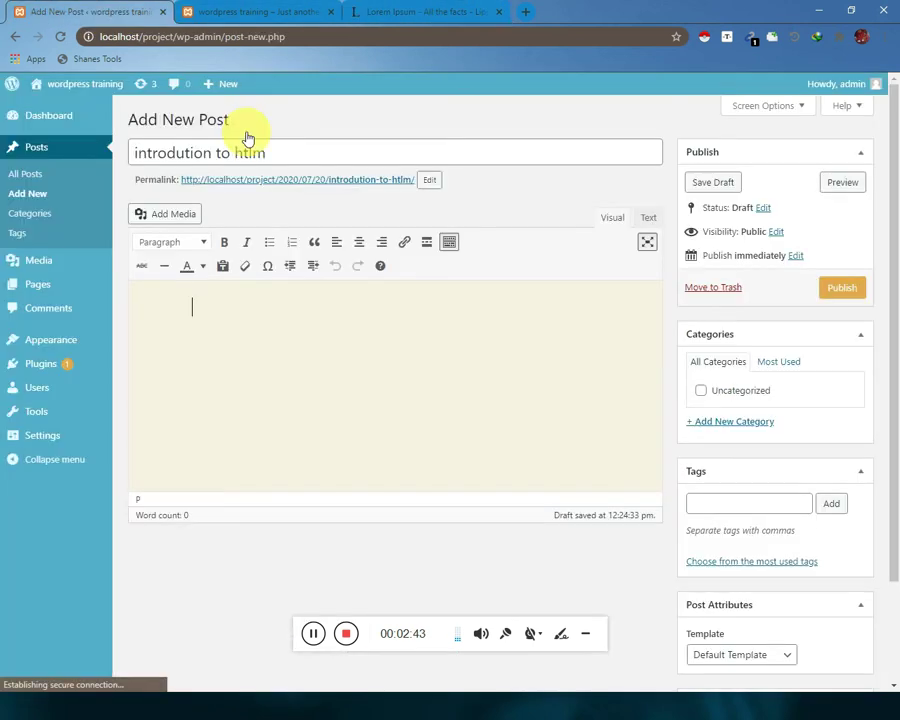
pyautogui.rightClick(240, 341)
pyautogui.click(266, 416)
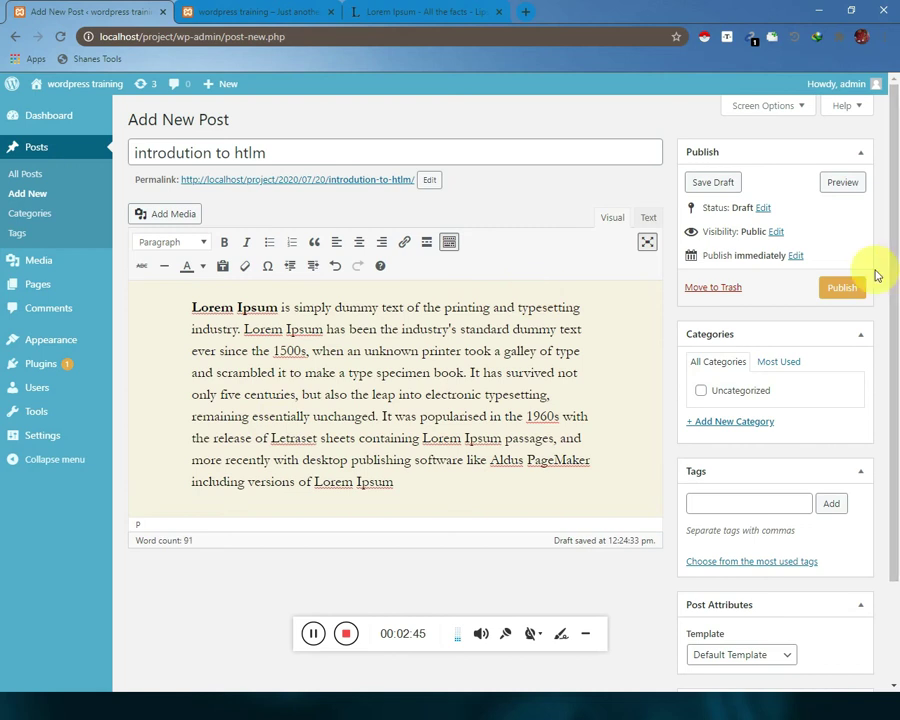
pyautogui.click(848, 287)
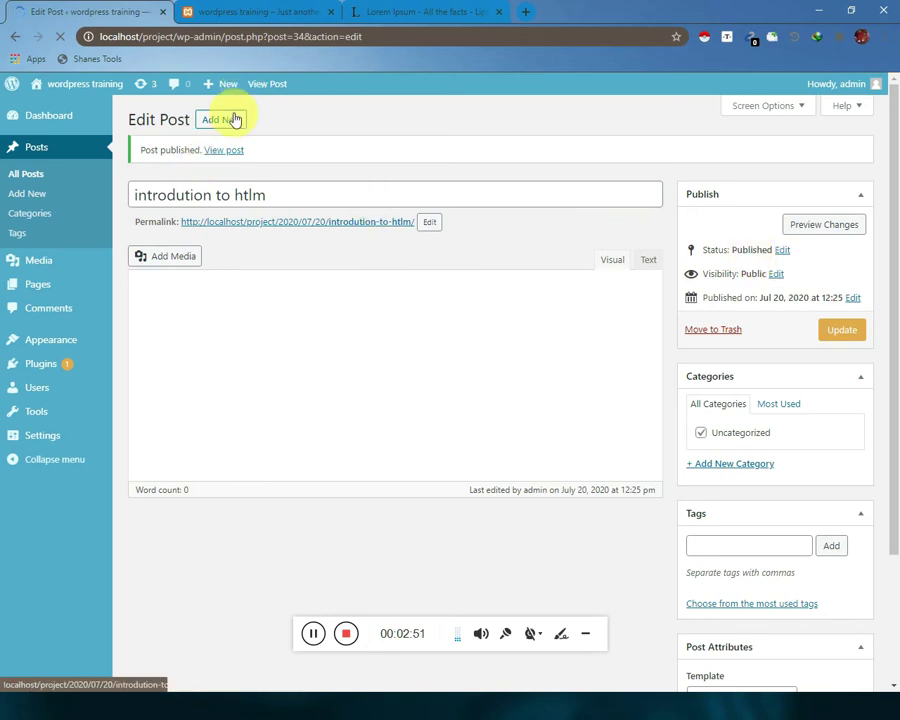
# Add another post titled "introdution to css" with the copied Lorem Ipsum paragraph as its body, and publish it
pyautogui.click(229, 121)
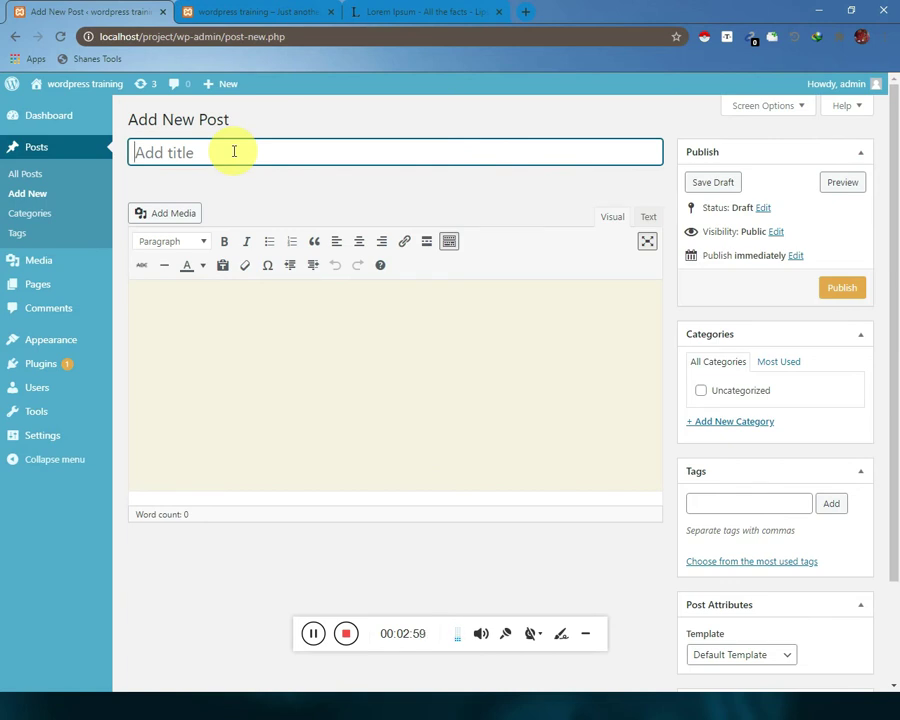
pyautogui.write('int')
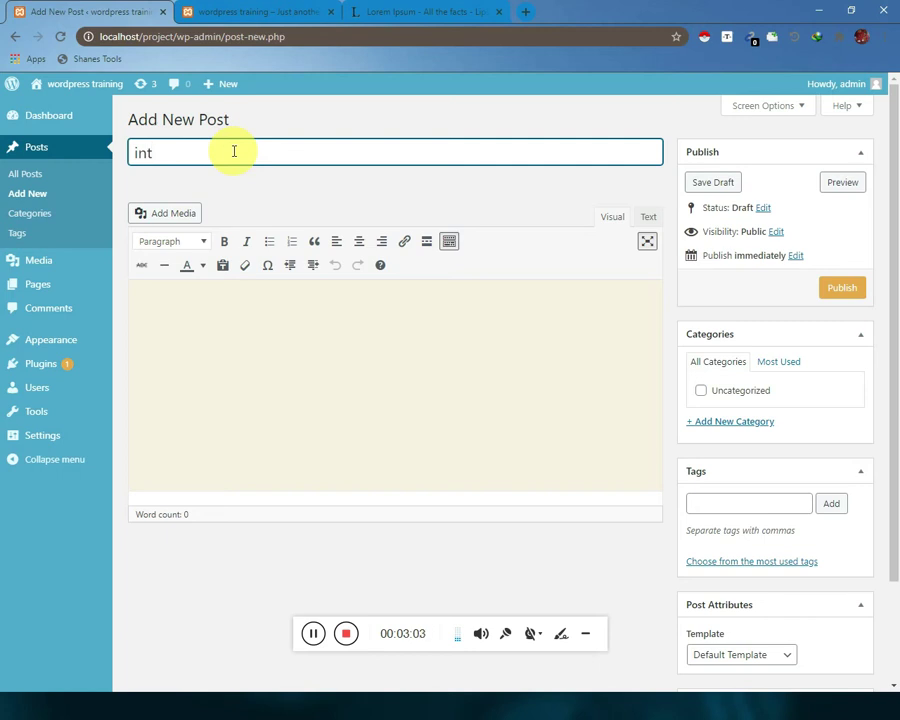
pyautogui.write('rodution to css')
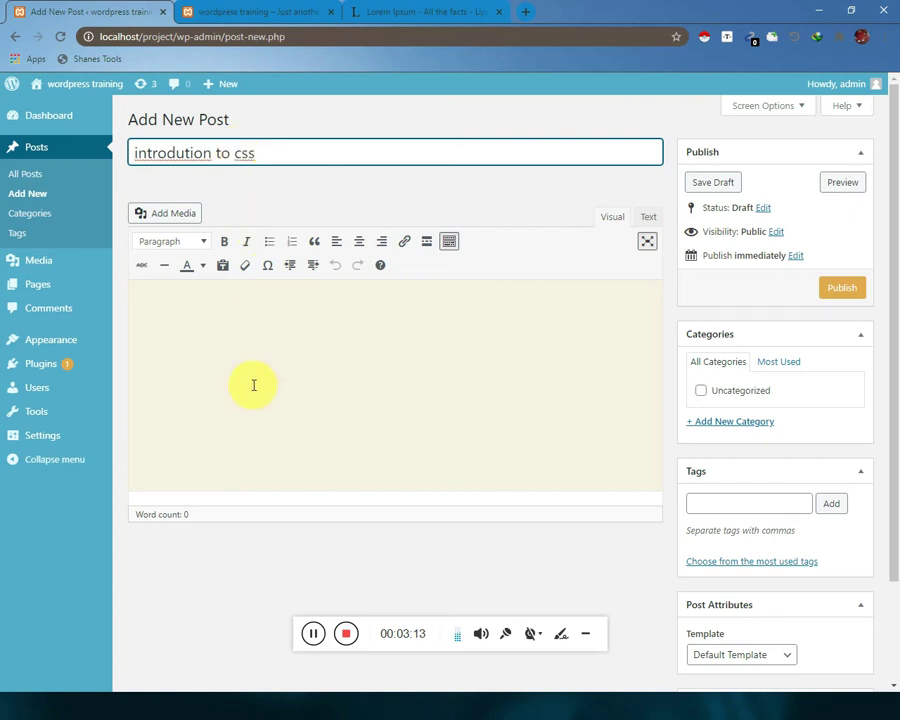
pyautogui.rightClick(260, 325)
pyautogui.click(310, 406)
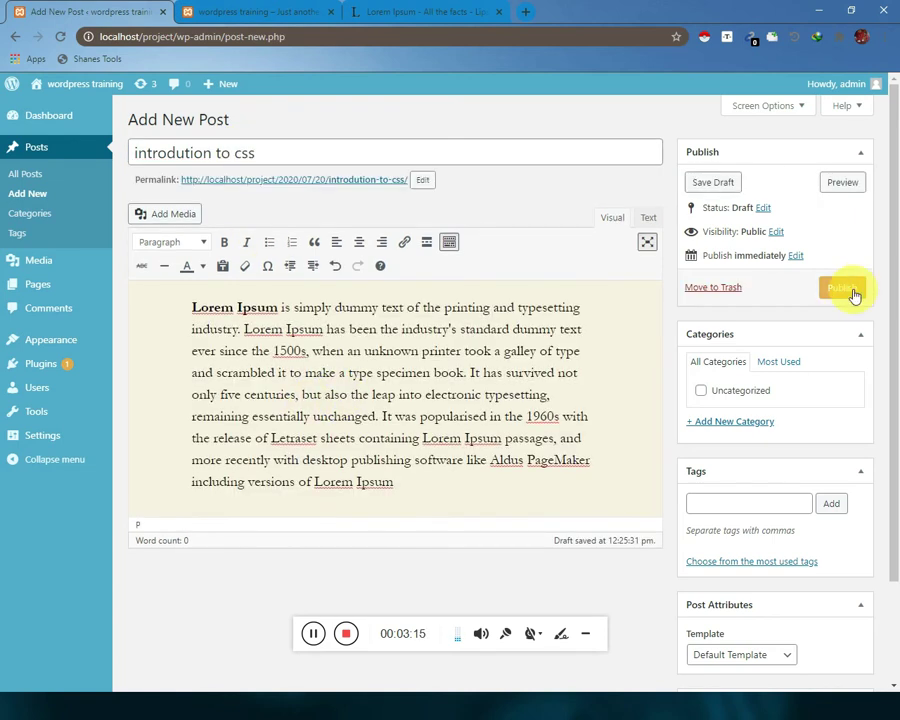
pyautogui.click(850, 290)
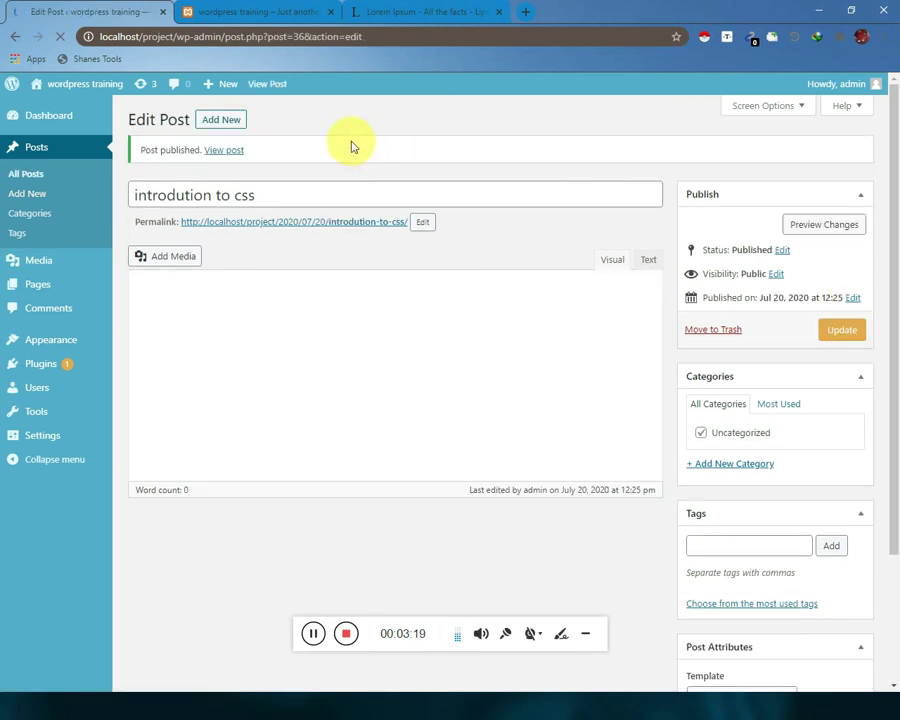
# Add a post titled "introdution to php" with the copied Lorem Ipsum paragraph as its body, and publish it
pyautogui.click(224, 124)
pyautogui.click(224, 123)
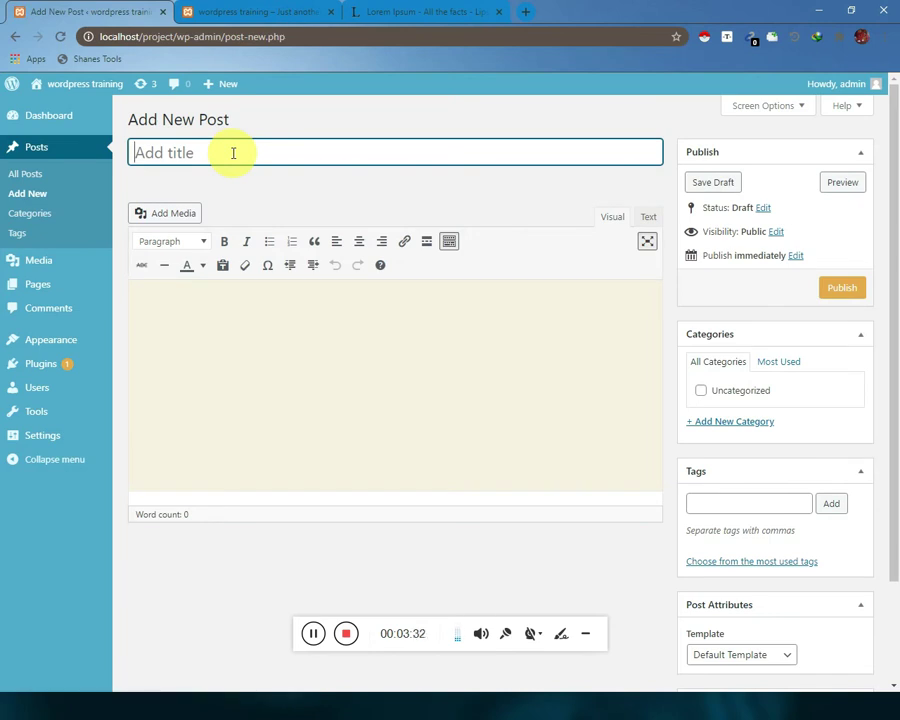
pyautogui.write('introdution to php')
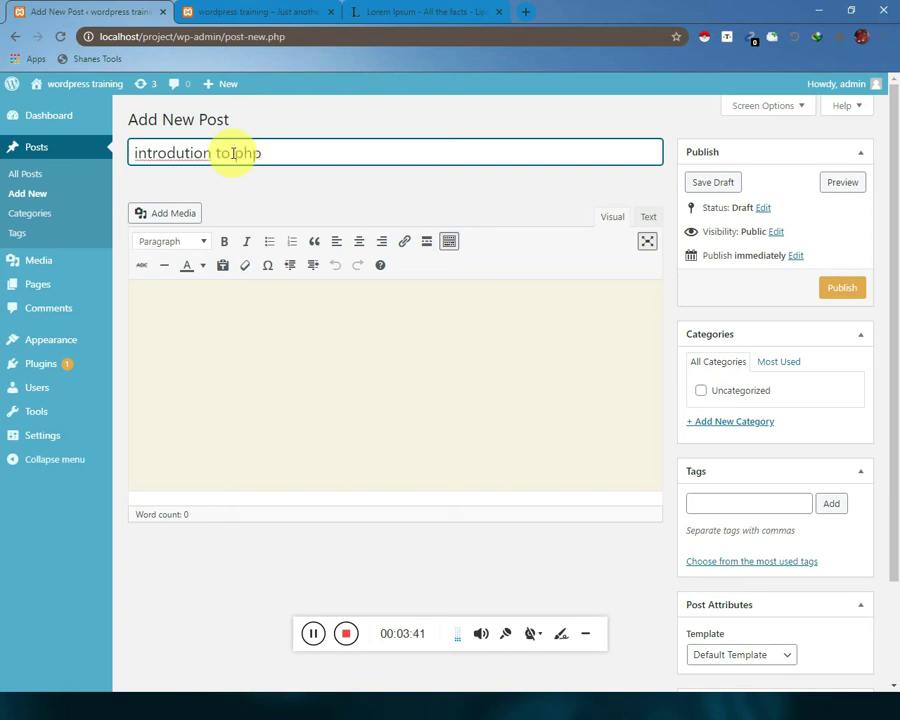
pyautogui.click(292, 355)
pyautogui.rightClick(287, 345)
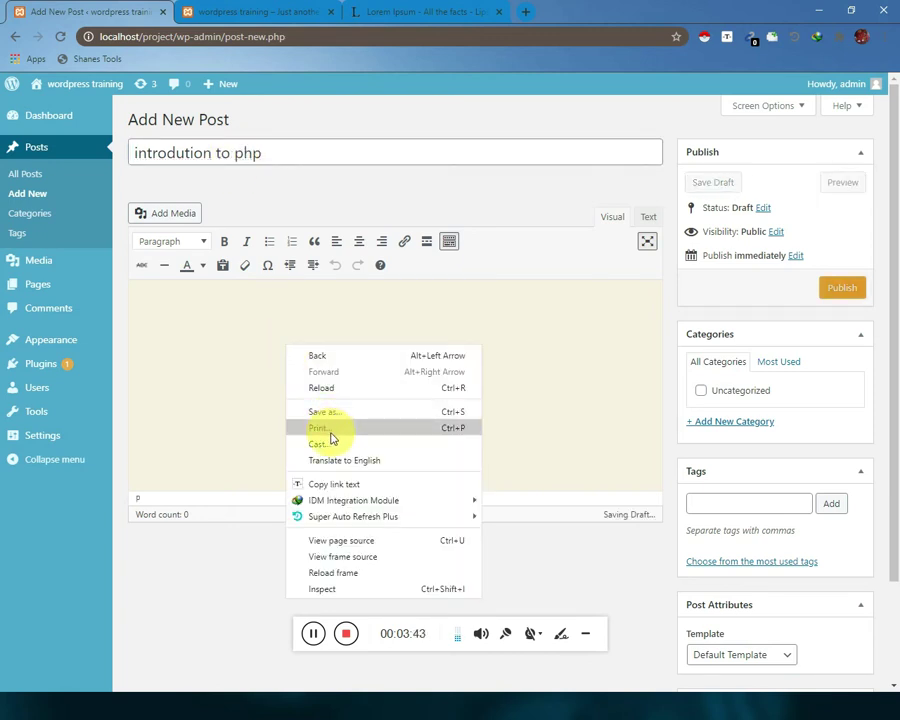
pyautogui.click(226, 339)
pyautogui.rightClick(231, 286)
pyautogui.click(271, 422)
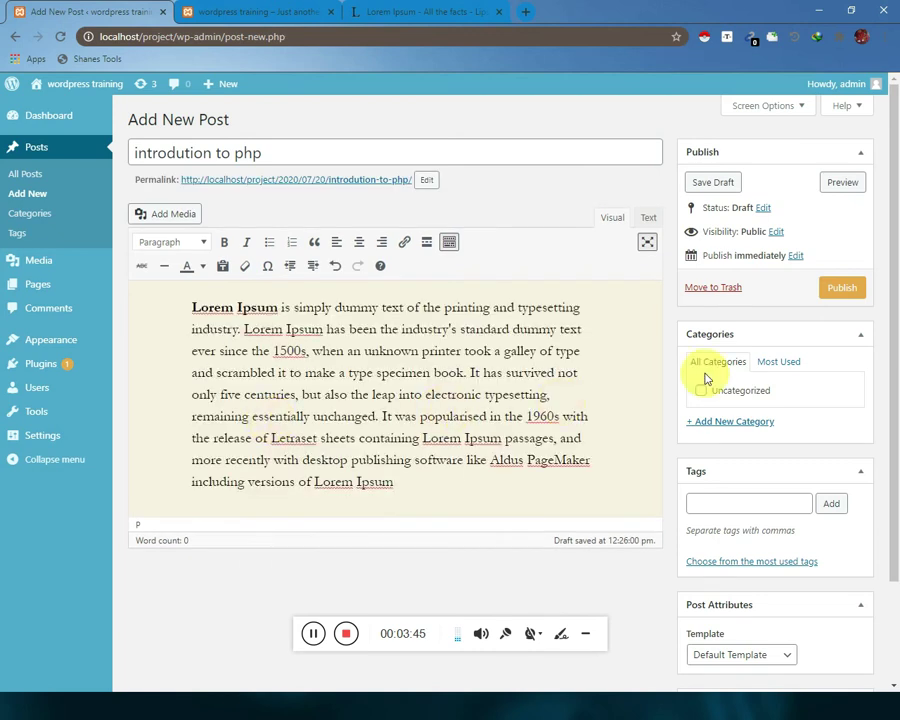
pyautogui.click(844, 287)
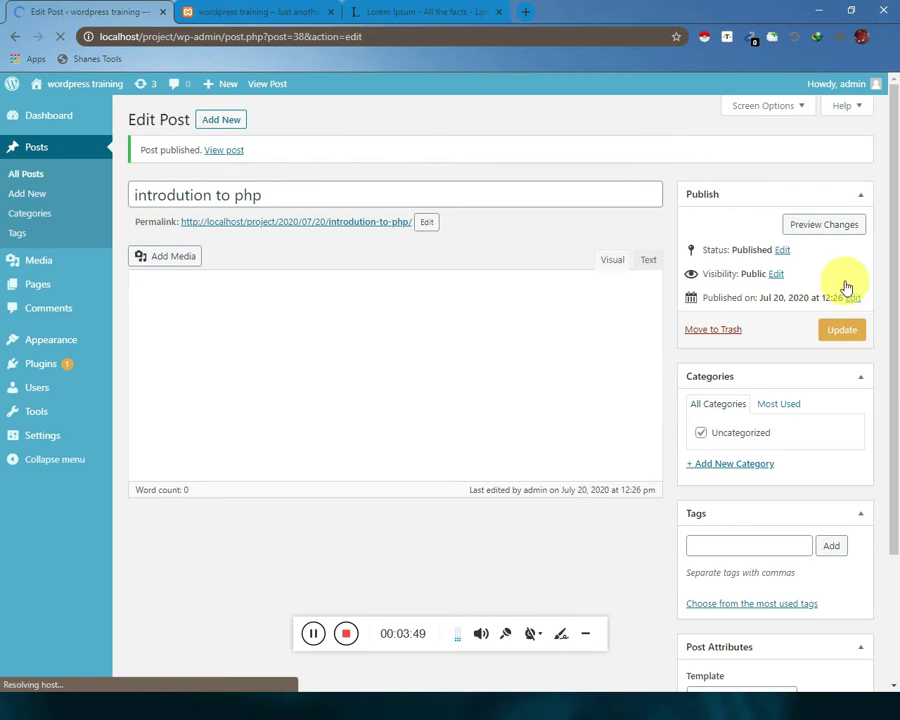
# Create another post titled "how to use table in html" with the same Lorem Ipsum text, and publish it
pyautogui.click(214, 124)
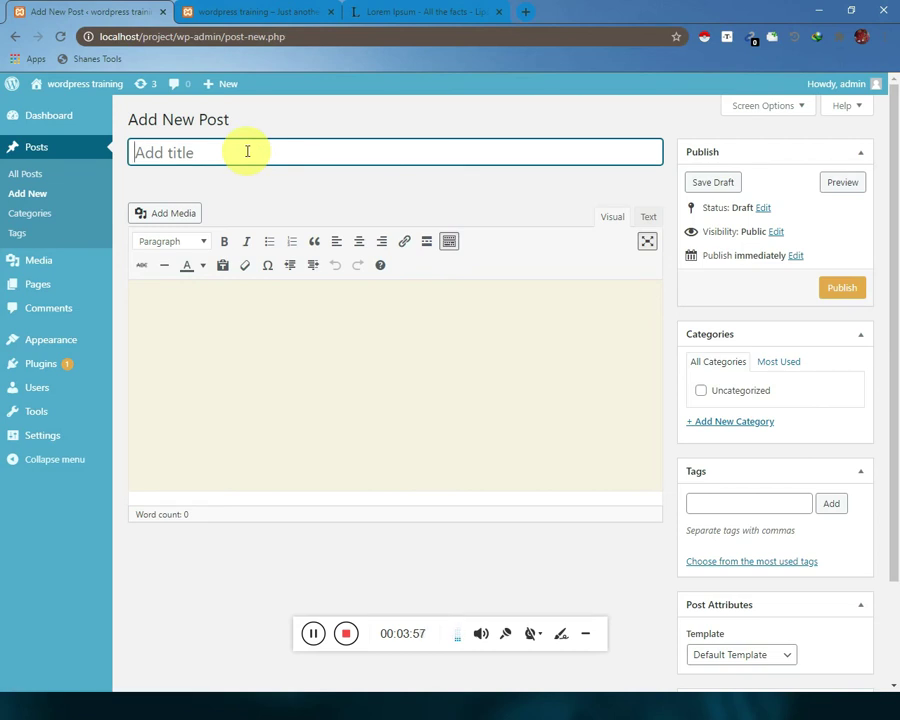
pyautogui.write('how to')
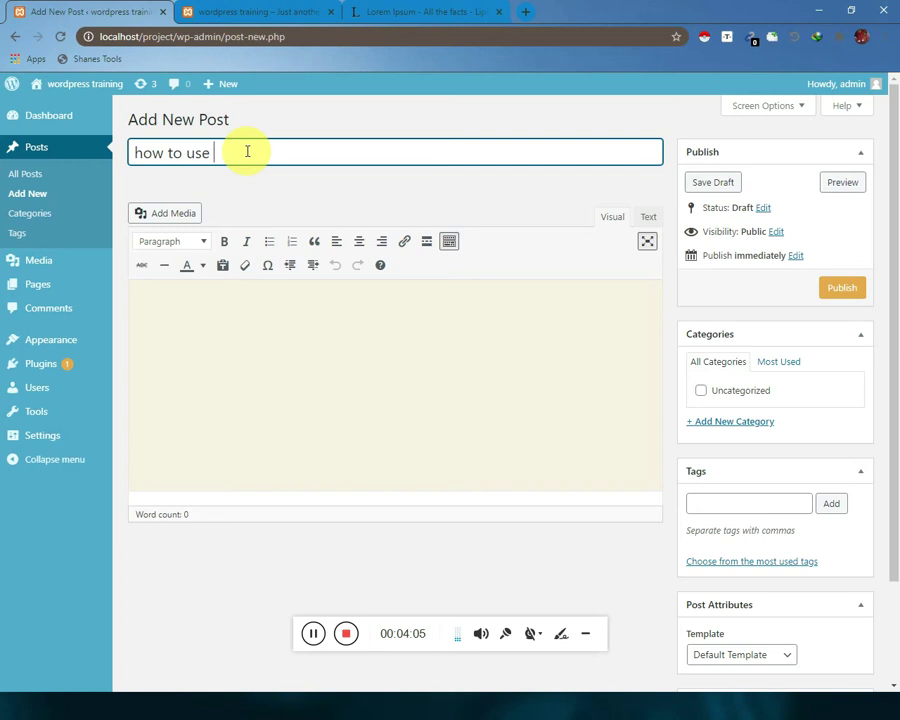
pyautogui.write('use table in html')
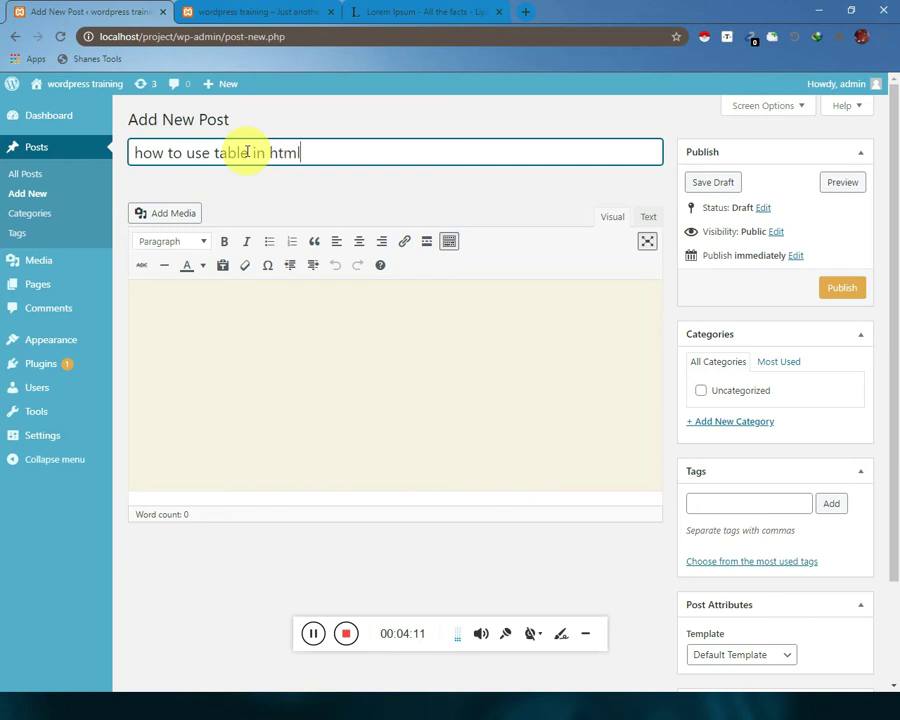
pyautogui.rightClick(298, 340)
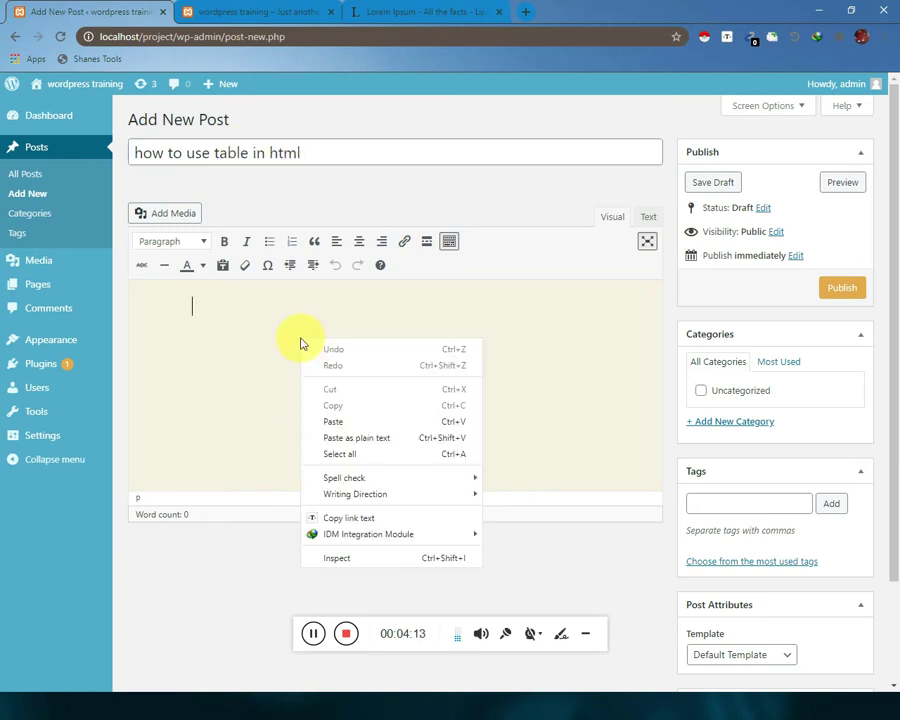
pyautogui.click(336, 417)
pyautogui.click(842, 288)
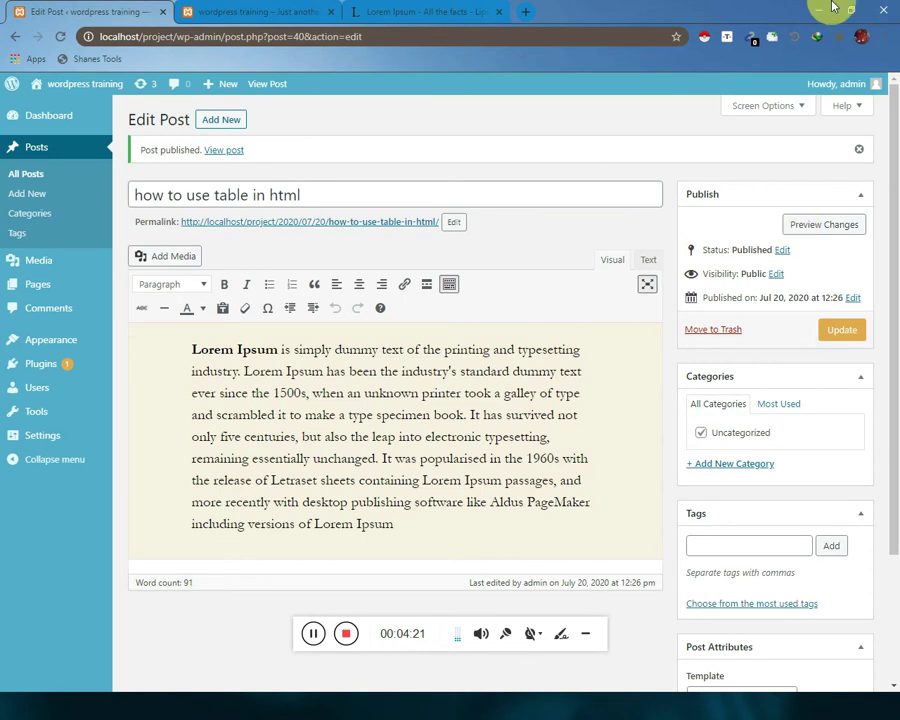
# Reload the site's front page and look through the newly published posts
pyautogui.click(262, 12)
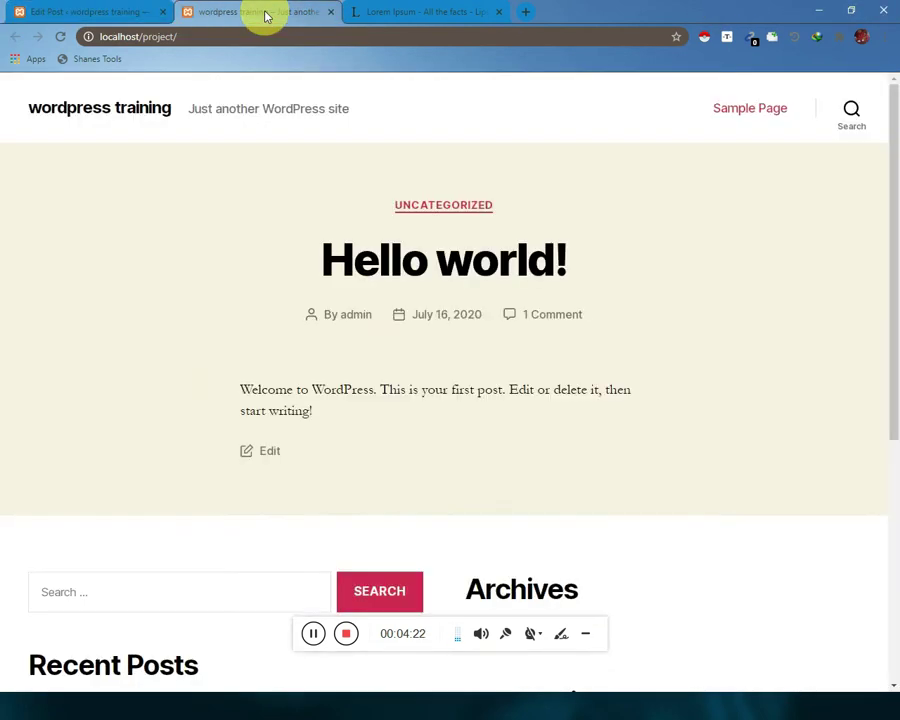
pyautogui.click(60, 38)
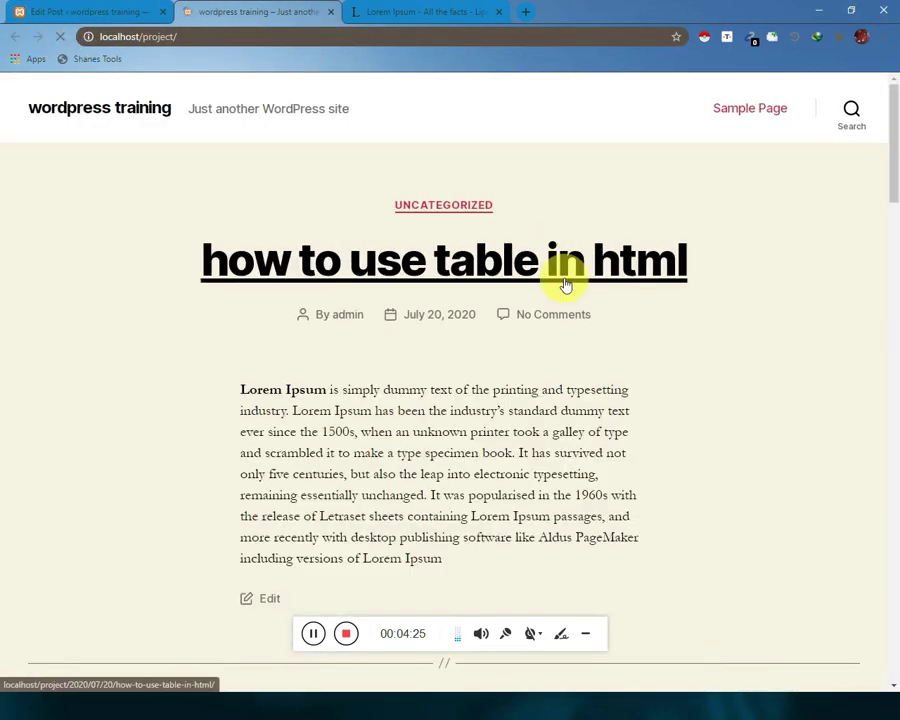
pyautogui.scroll(-3, 582, 305)
pyautogui.scroll(-4, 575, 360)
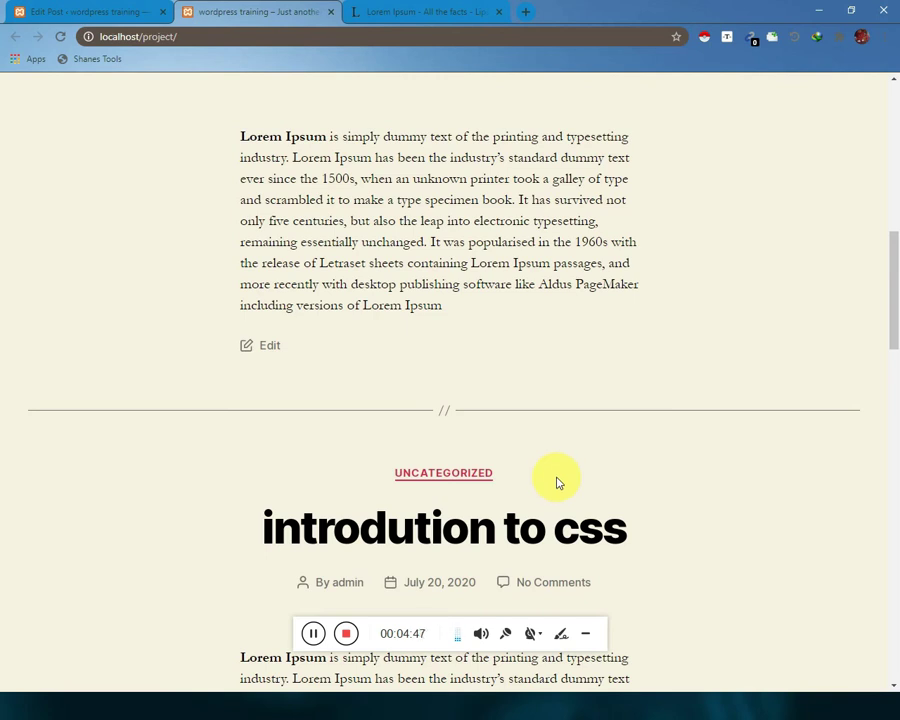
pyautogui.scroll(6, 558, 484)
pyautogui.scroll(-3, 570, 526)
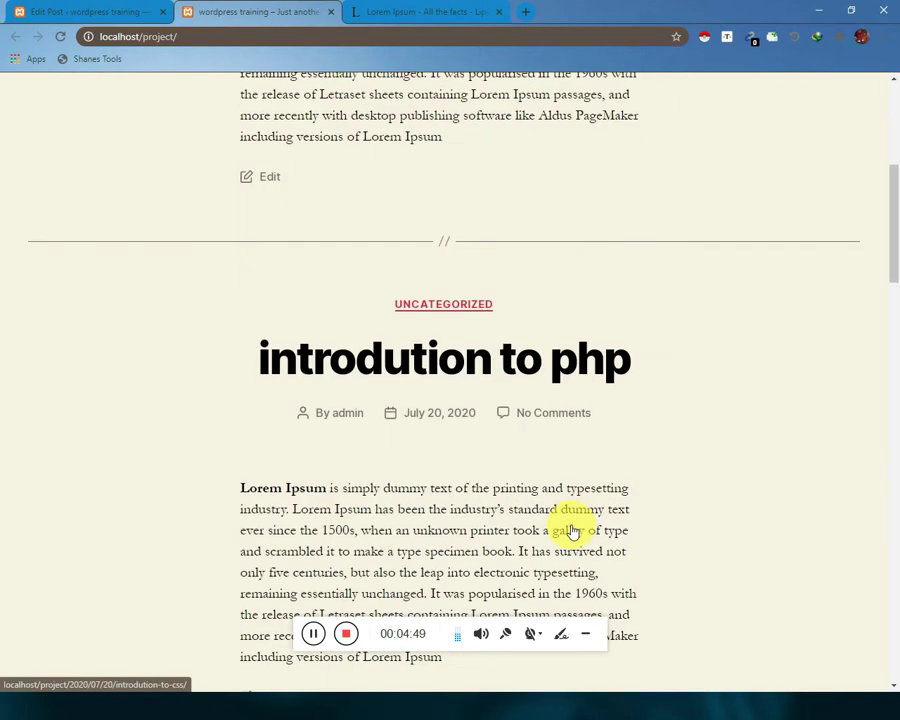
# Open the "how to use table in html" post for editing, upload the Html image from the Images folder and insert it into the post
pyautogui.click(58, 7)
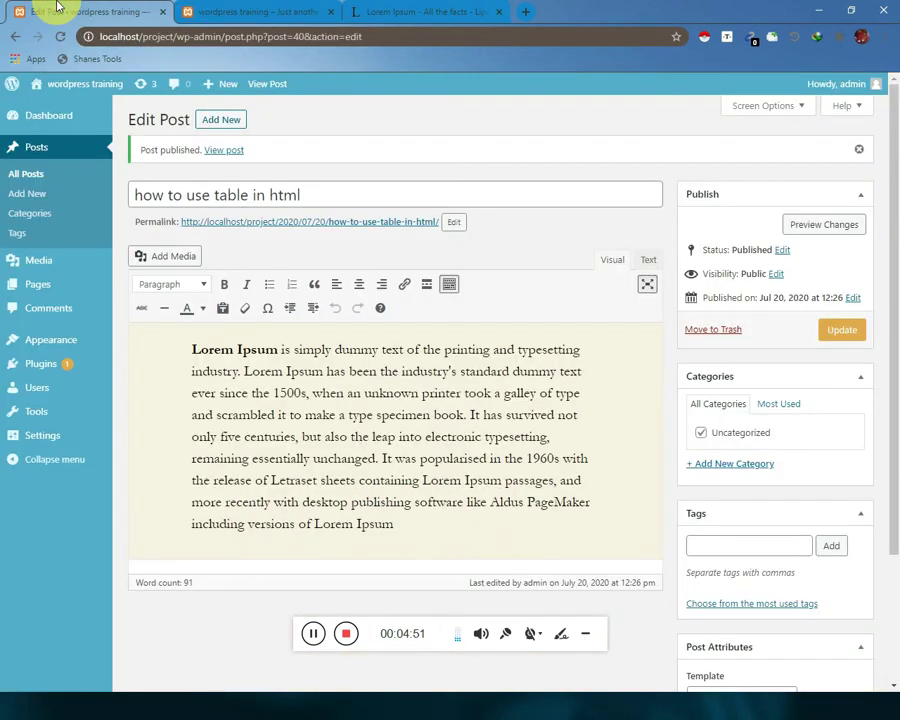
pyautogui.click(38, 176)
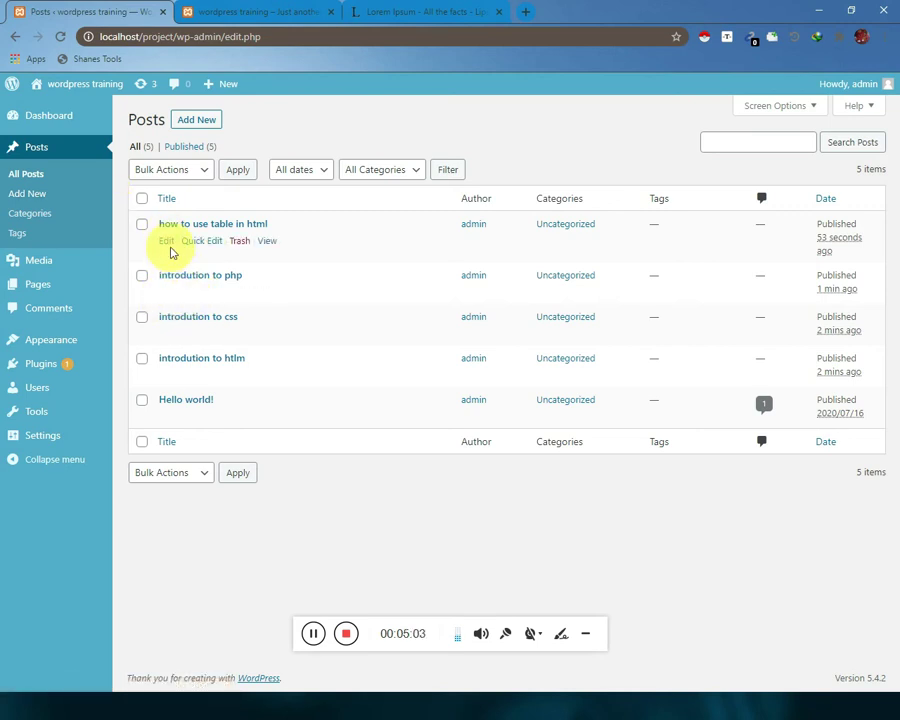
pyautogui.click(167, 242)
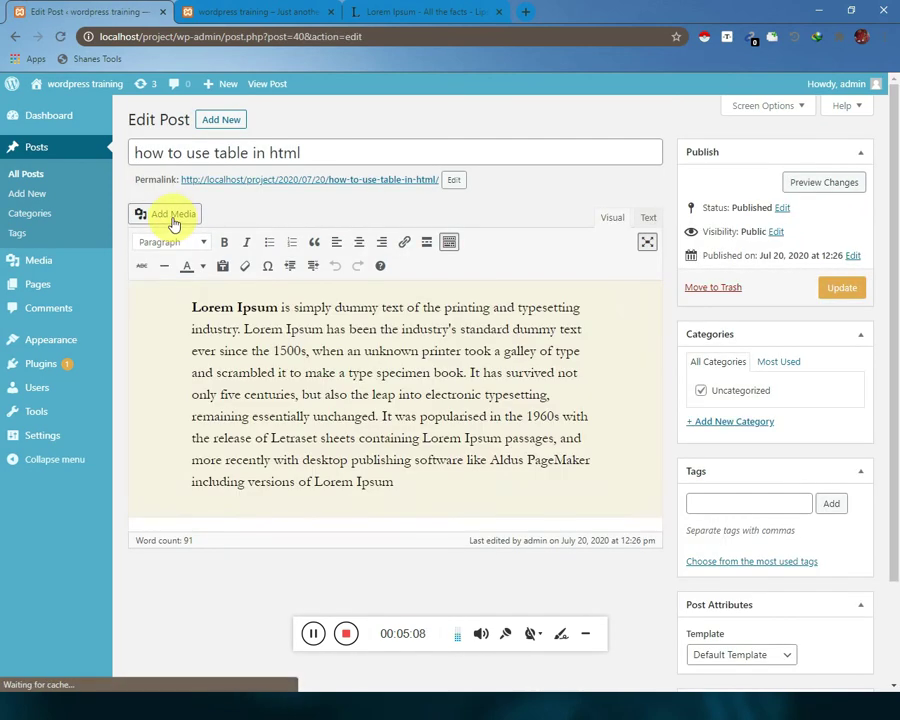
pyautogui.click(172, 216)
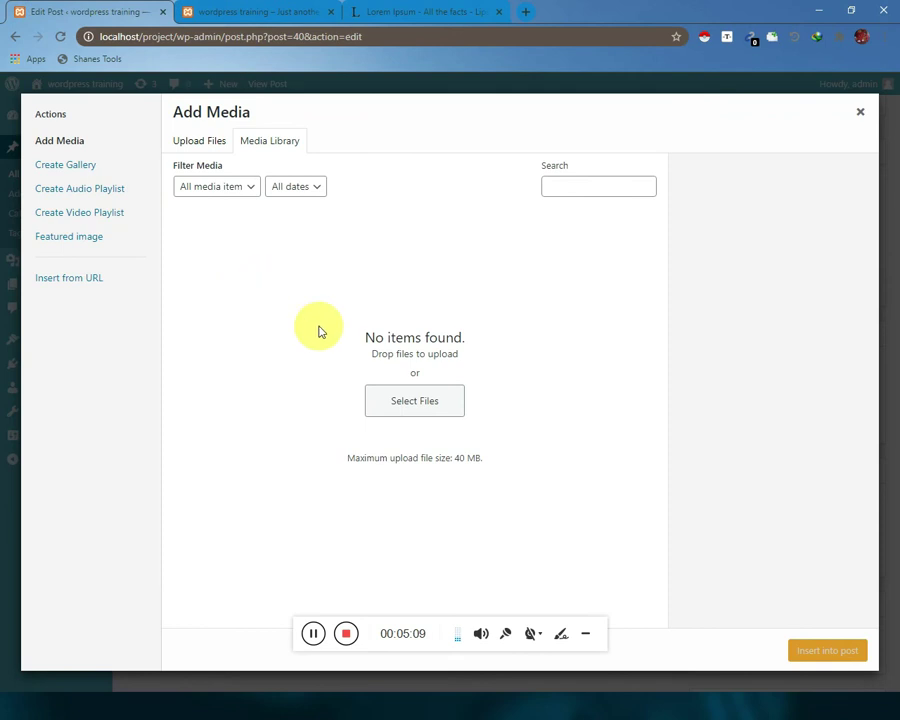
pyautogui.click(403, 404)
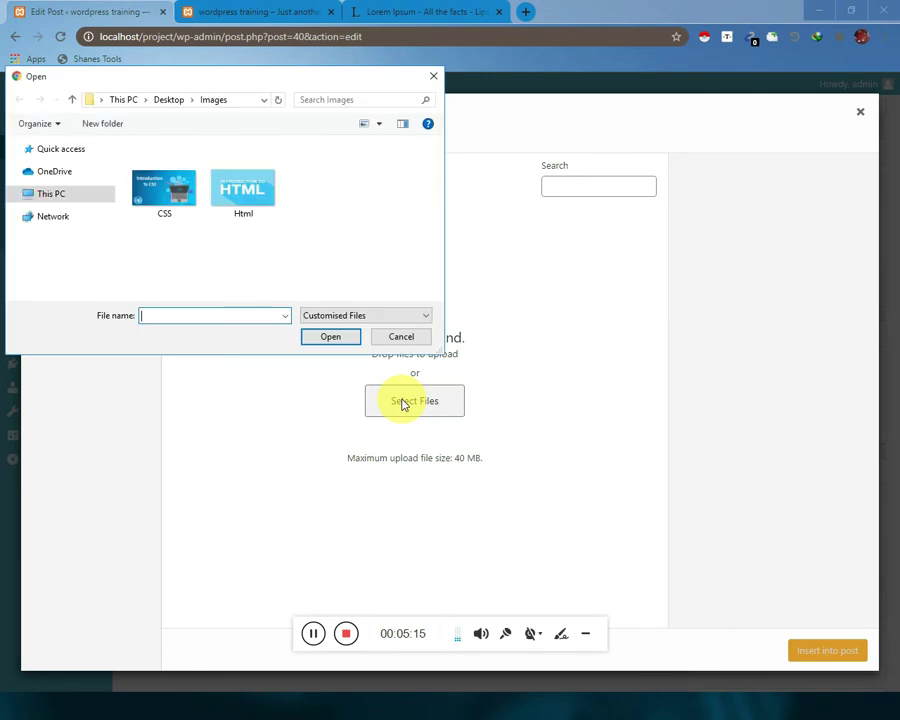
pyautogui.click(252, 203)
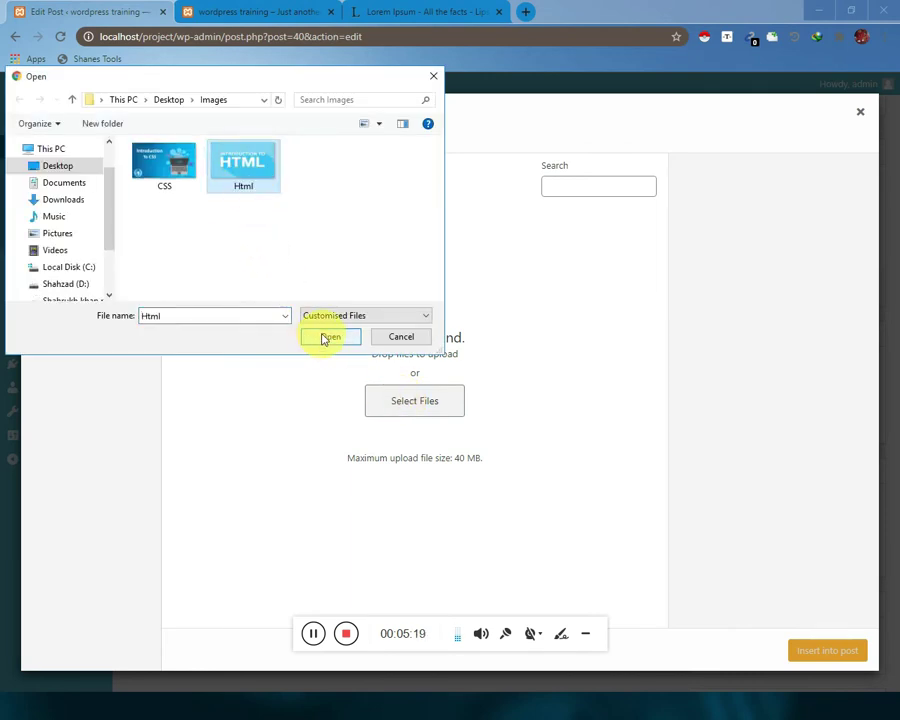
pyautogui.click(328, 335)
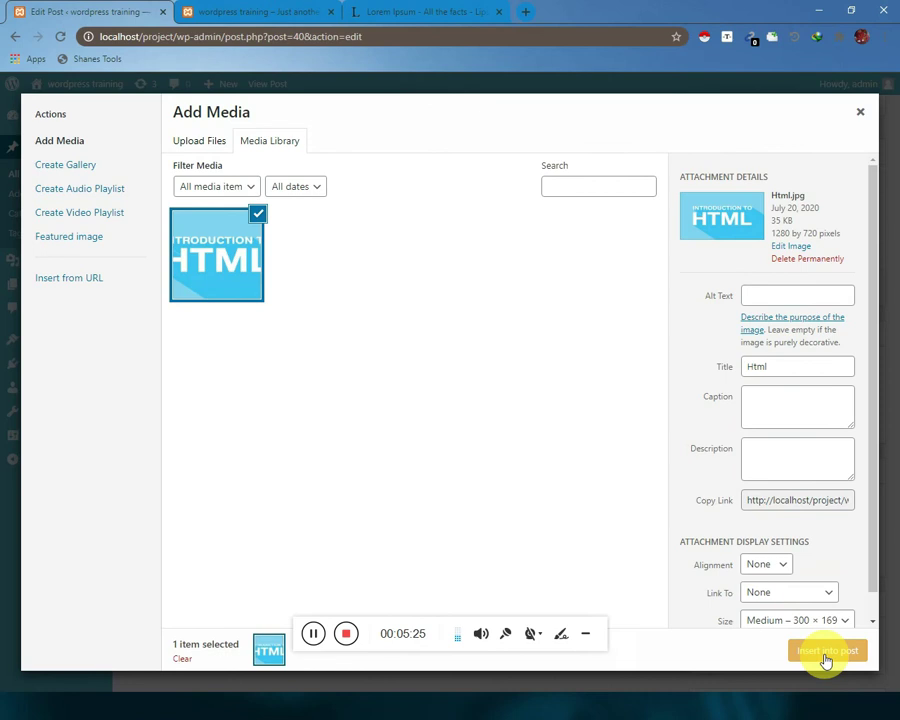
pyautogui.click(826, 652)
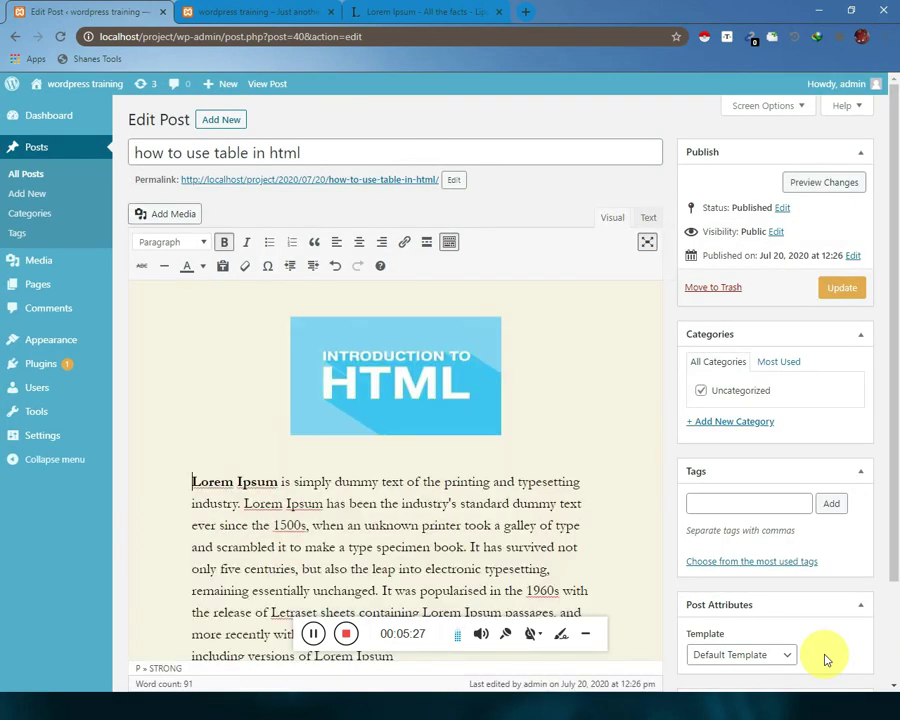
# Align the inserted HTML image to the right of the post text and update the post
pyautogui.click(378, 366)
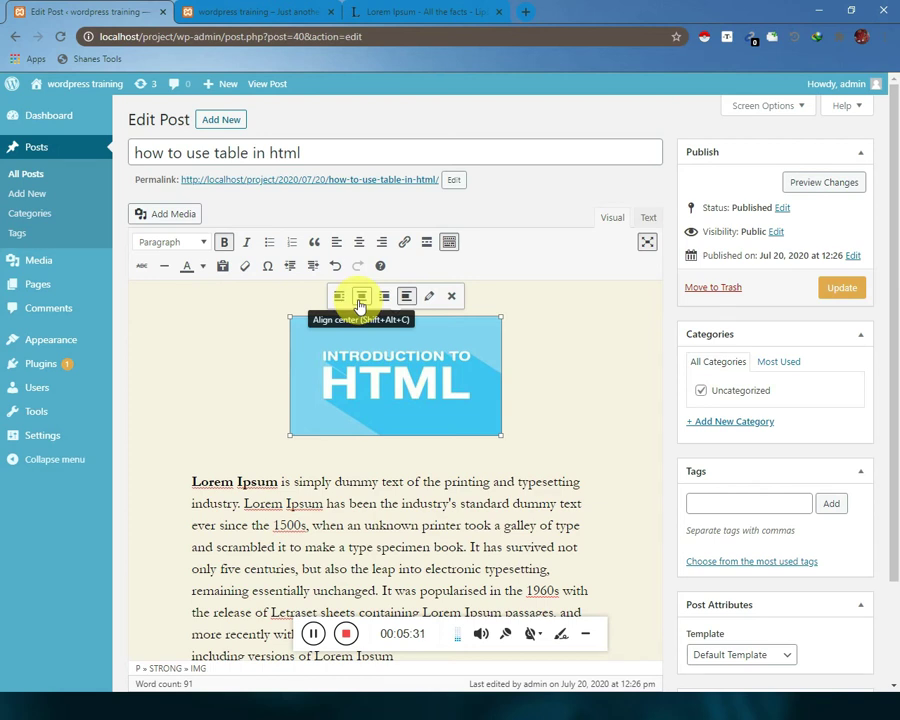
pyautogui.click(341, 296)
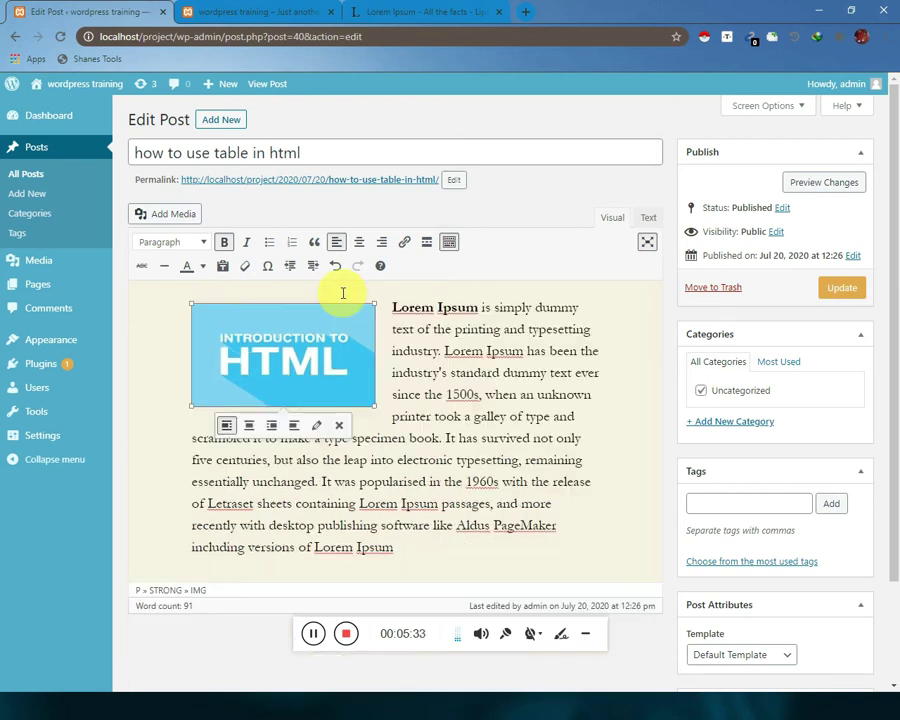
pyautogui.click(271, 425)
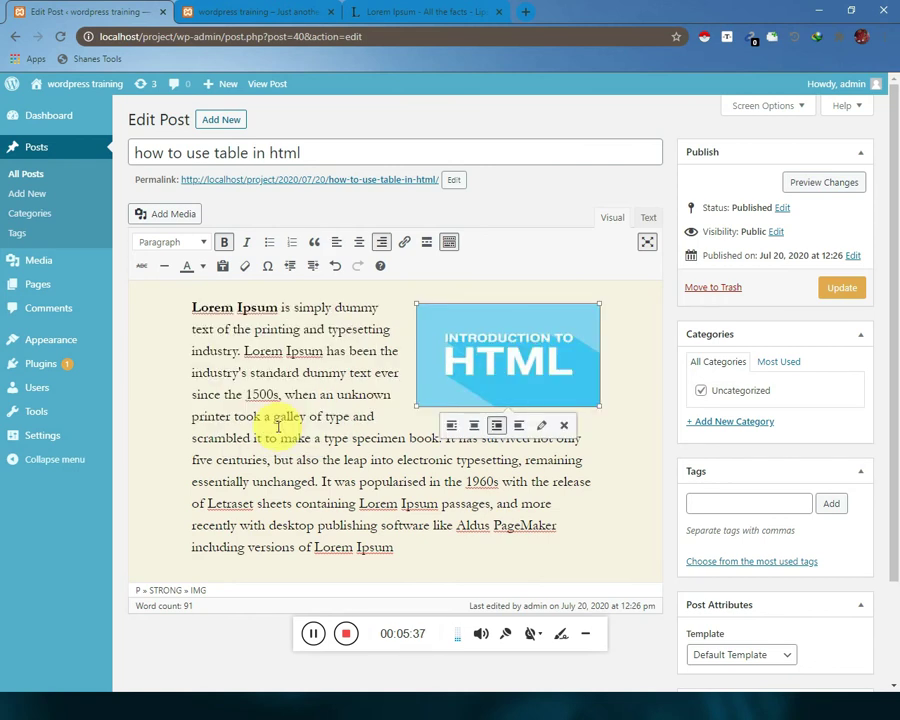
pyautogui.click(852, 288)
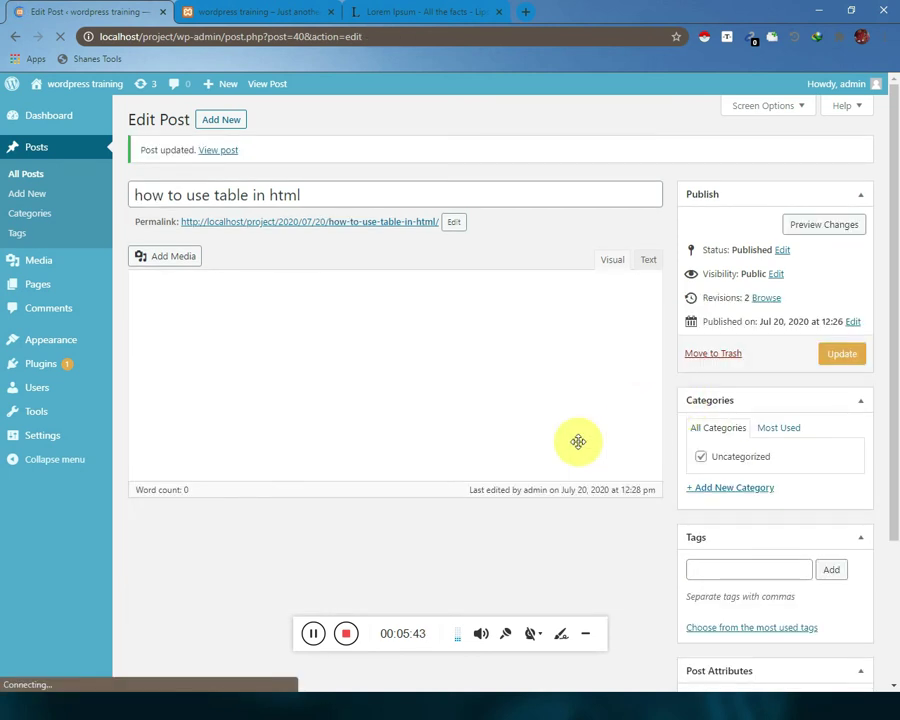
# Reload the site's front page and check the image placement in the "how to use table in html" post
pyautogui.click(243, 11)
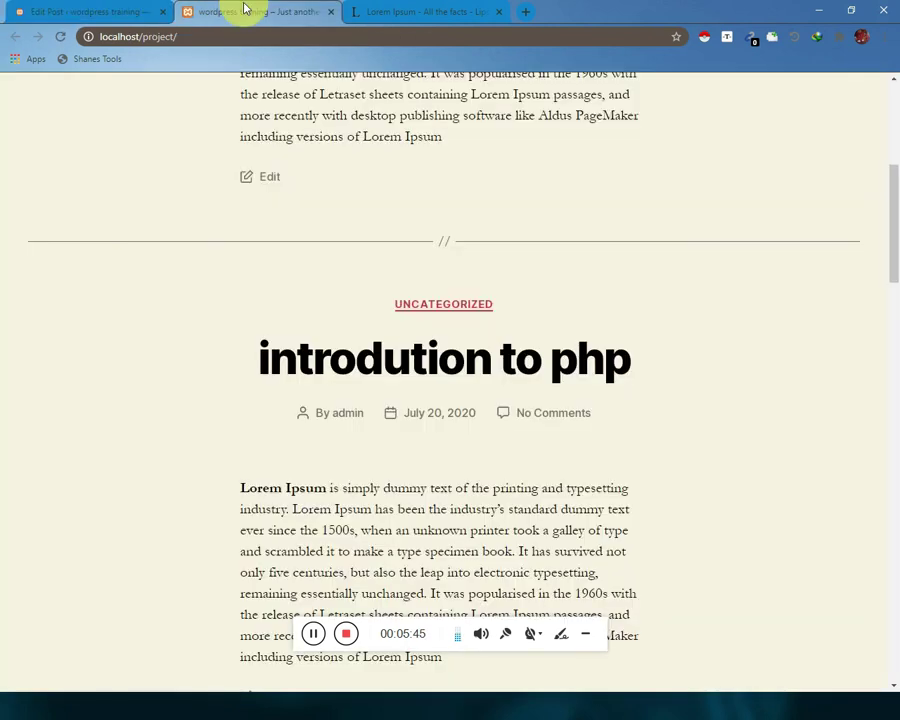
pyautogui.click(58, 36)
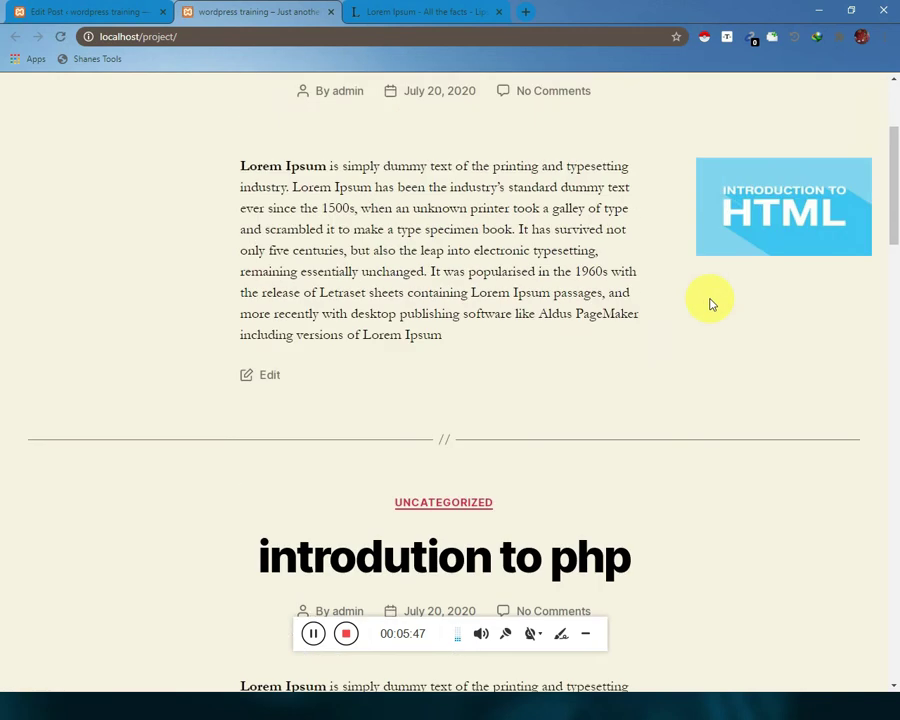
pyautogui.scroll(2, 709, 301)
pyautogui.scroll(-1, 797, 424)
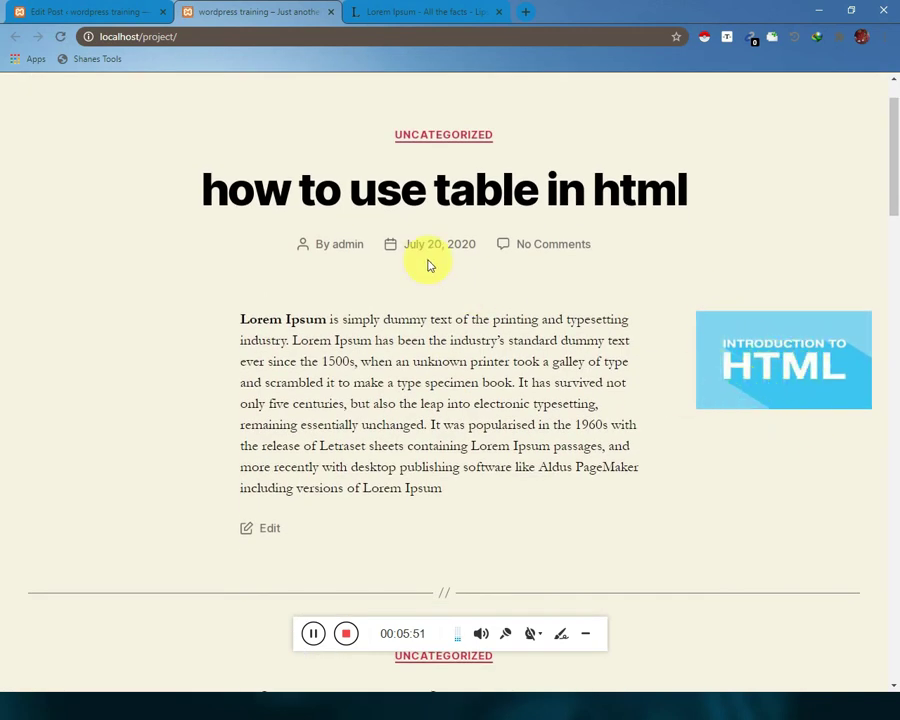
# Open the "introdution to css" post for editing and upload the CSS image from the Images folder
pyautogui.click(116, 11)
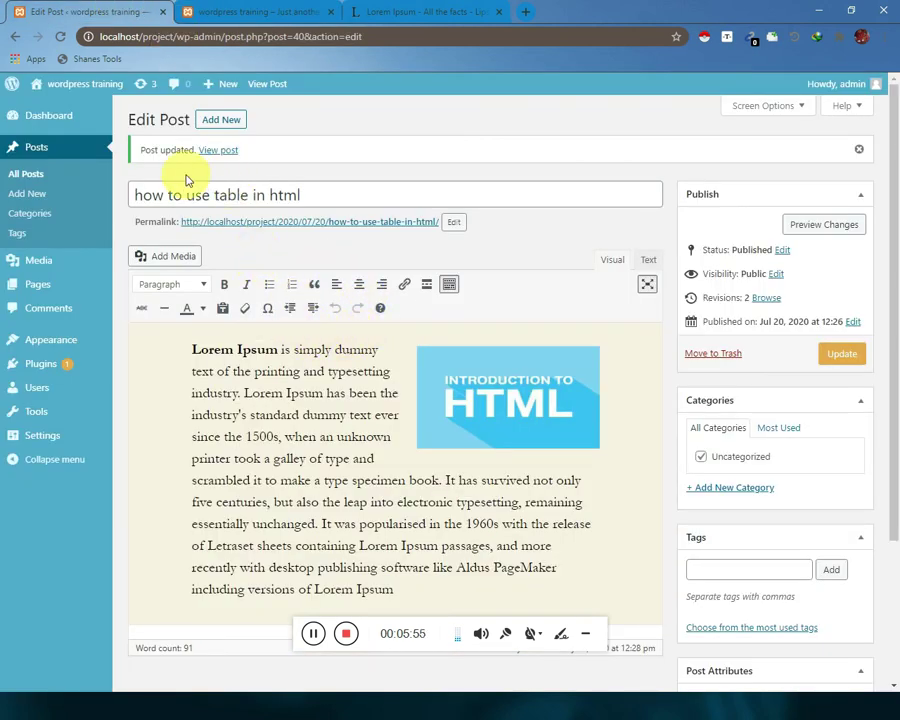
pyautogui.click(40, 173)
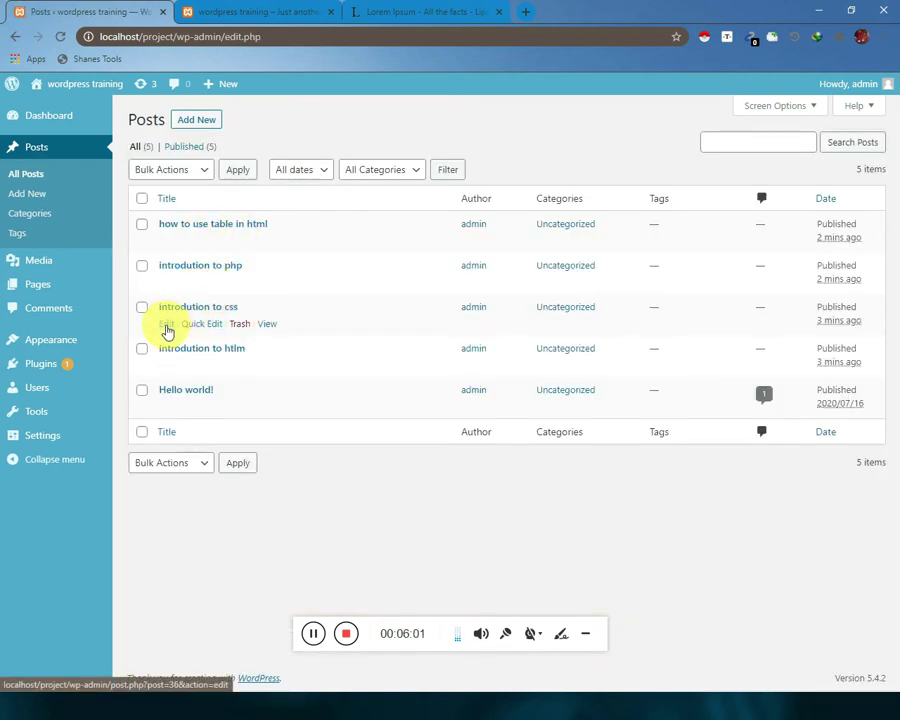
pyautogui.click(167, 328)
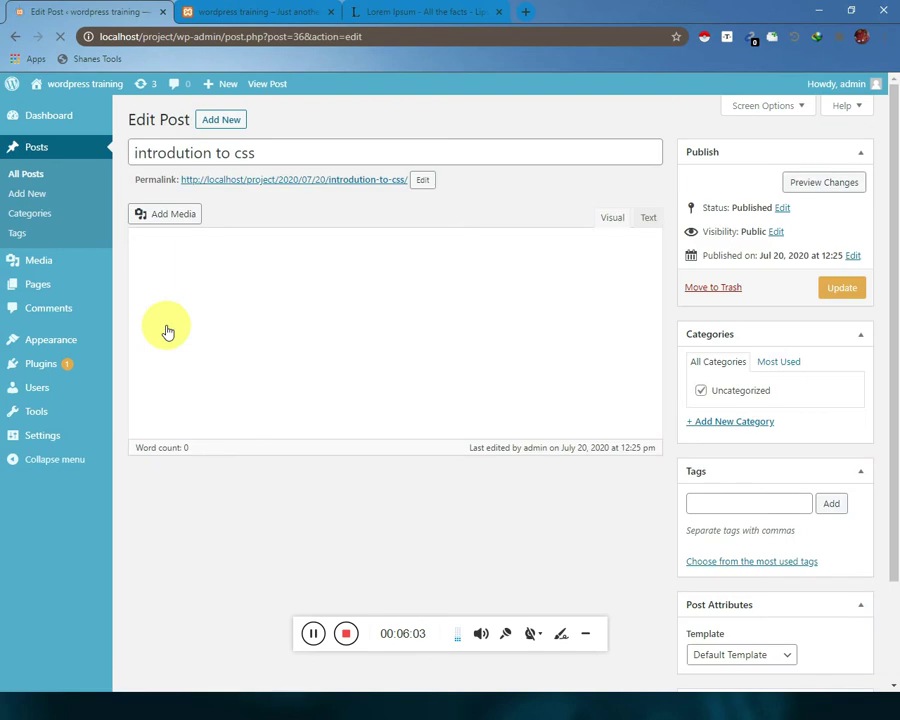
pyautogui.click(173, 219)
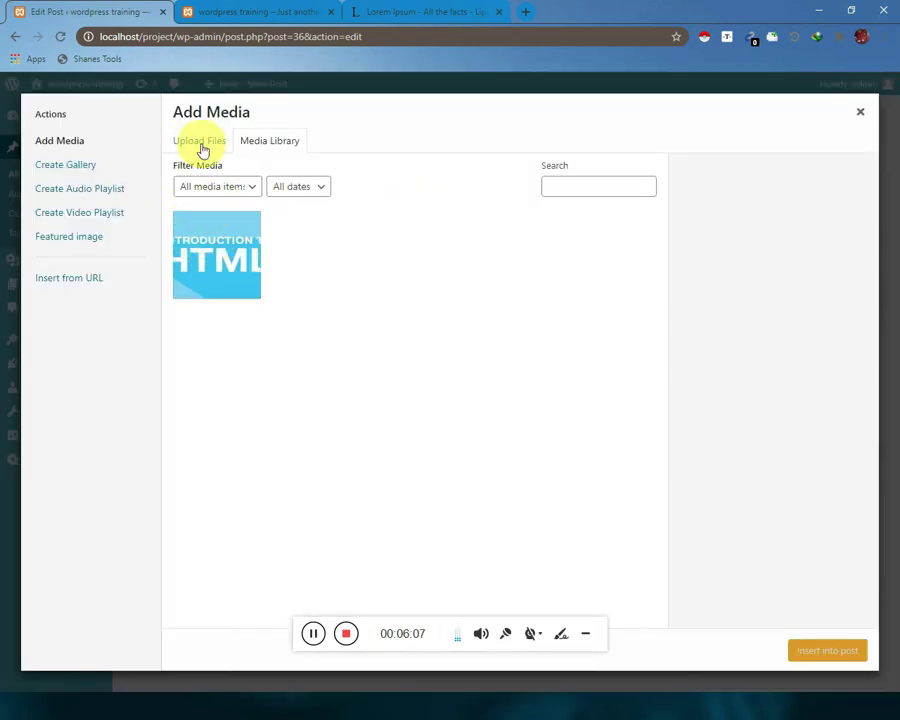
pyautogui.click(203, 147)
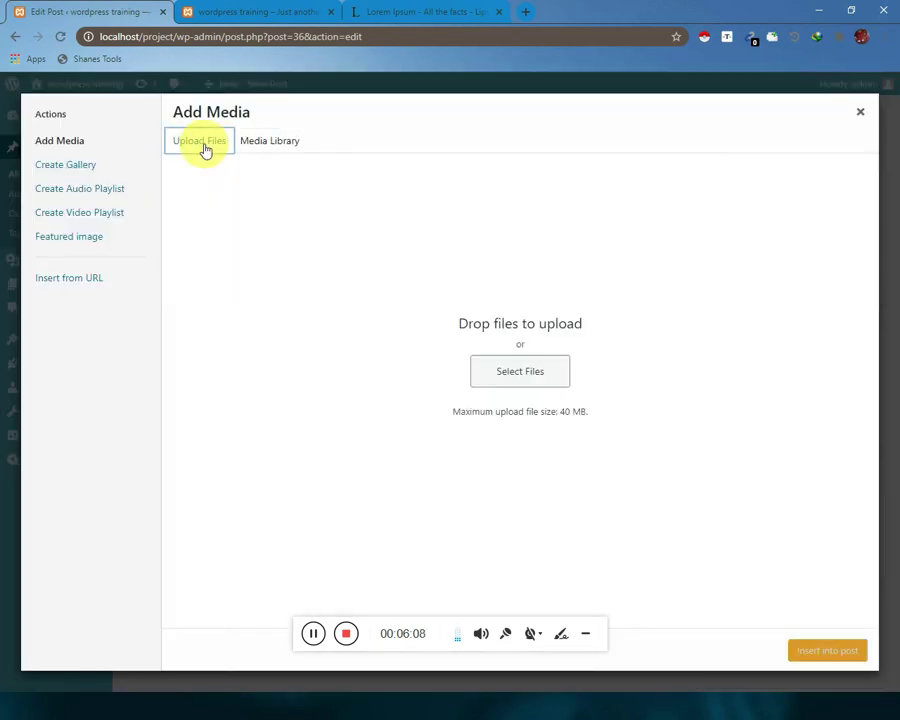
pyautogui.click(517, 373)
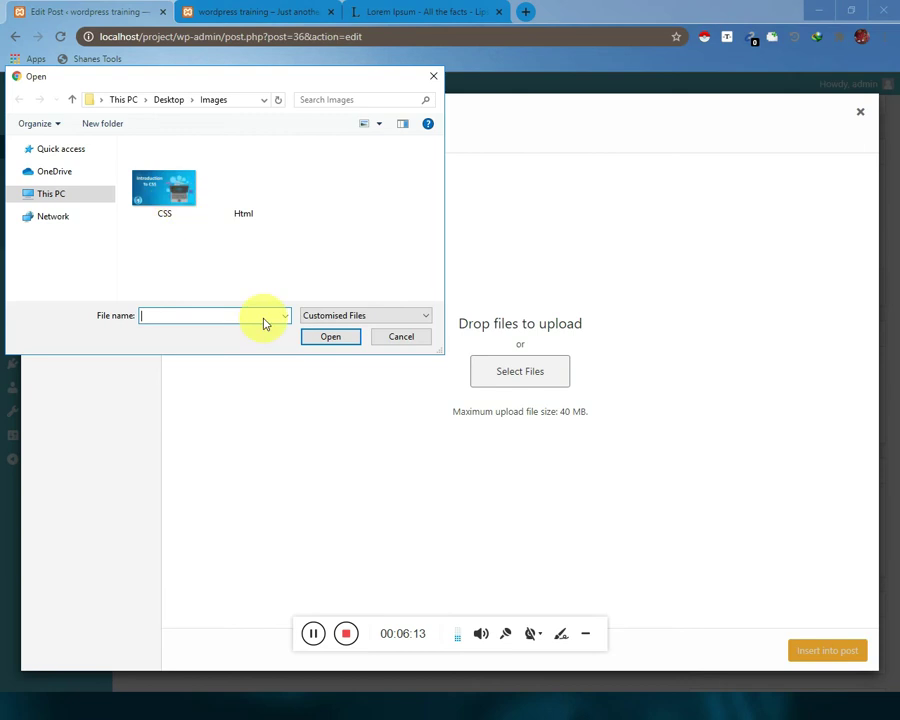
pyautogui.click(170, 168)
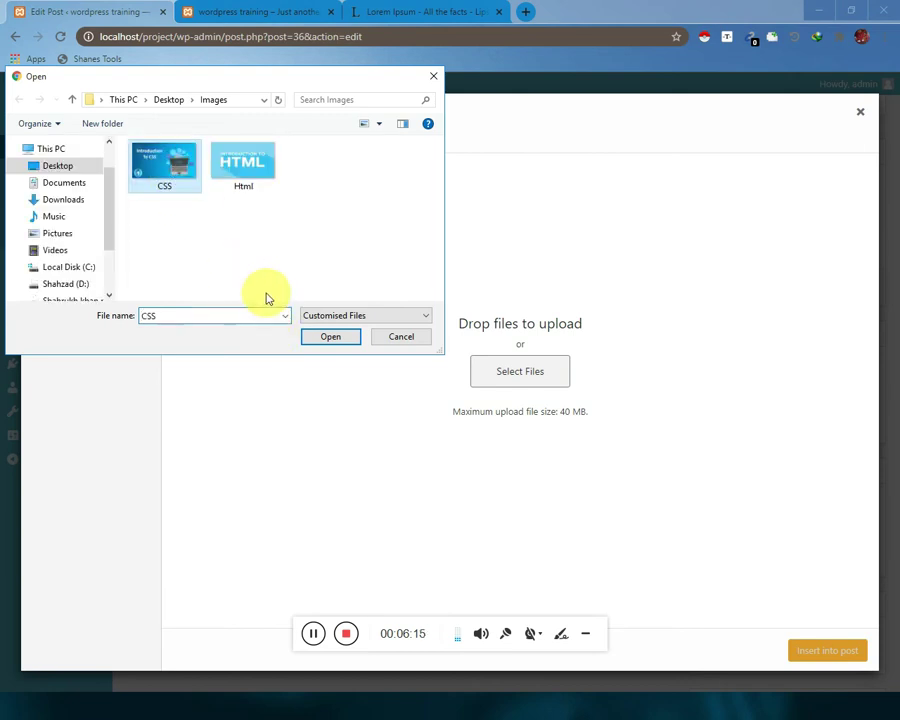
pyautogui.click(326, 340)
# Set the uploaded CSS image's title, caption and description to "introdution CSS"
pyautogui.click(773, 426)
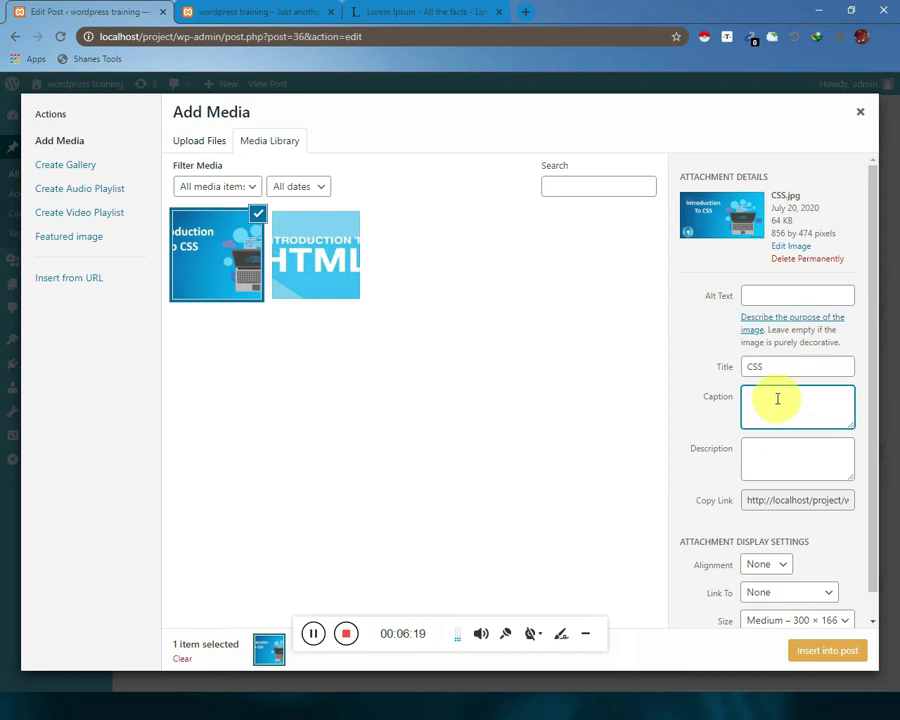
pyautogui.click(749, 366)
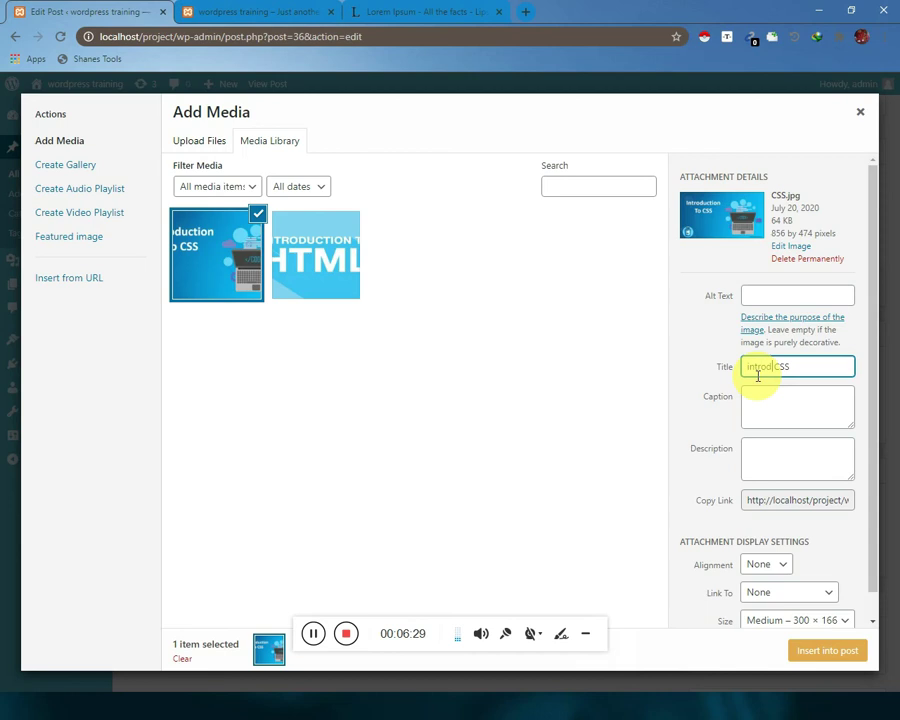
pyautogui.write('tion')
pyautogui.tripleClick(806, 367)
pyautogui.rightClick(812, 367)
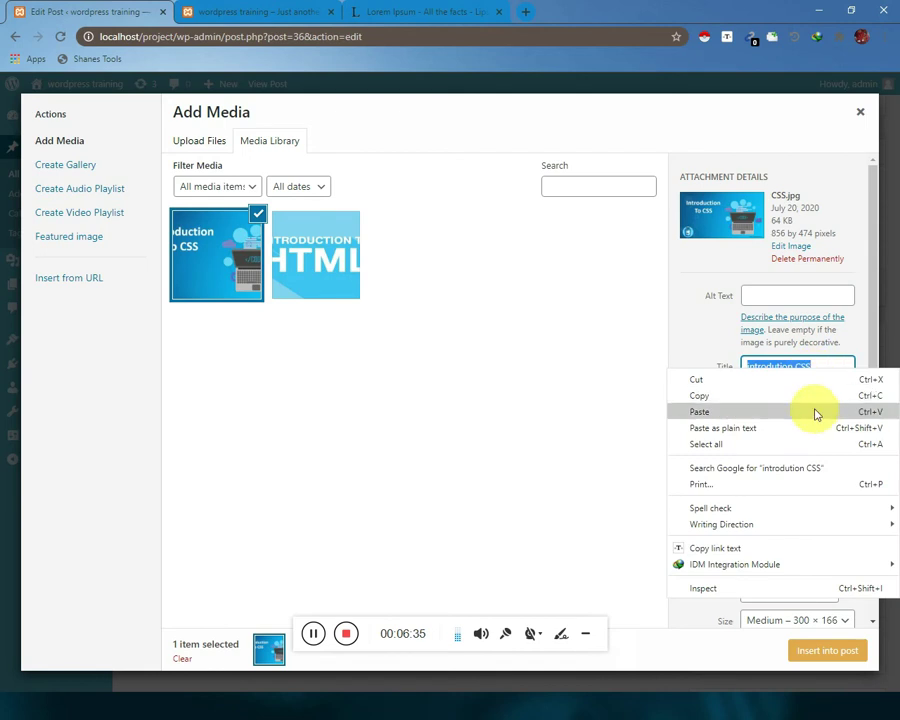
pyautogui.click(757, 402)
pyautogui.rightClick(757, 420)
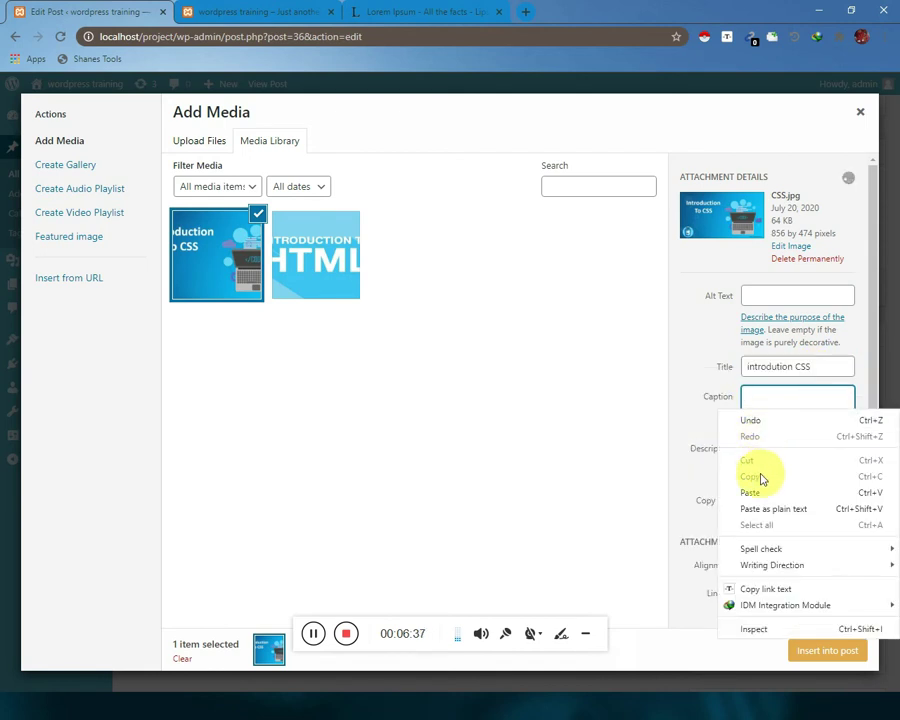
pyautogui.click(763, 490)
pyautogui.rightClick(783, 450)
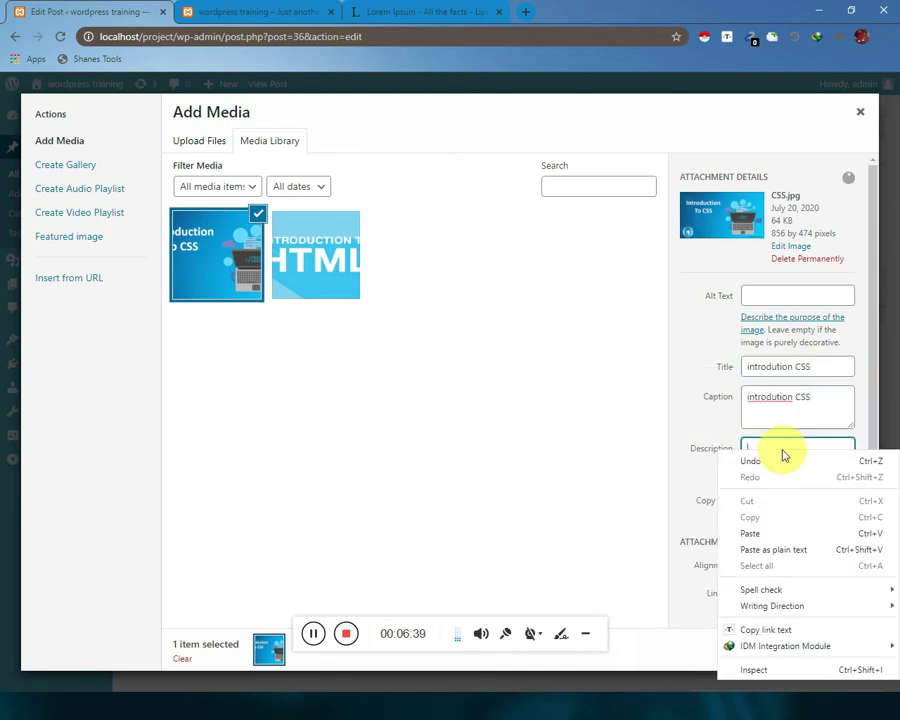
pyautogui.click(775, 529)
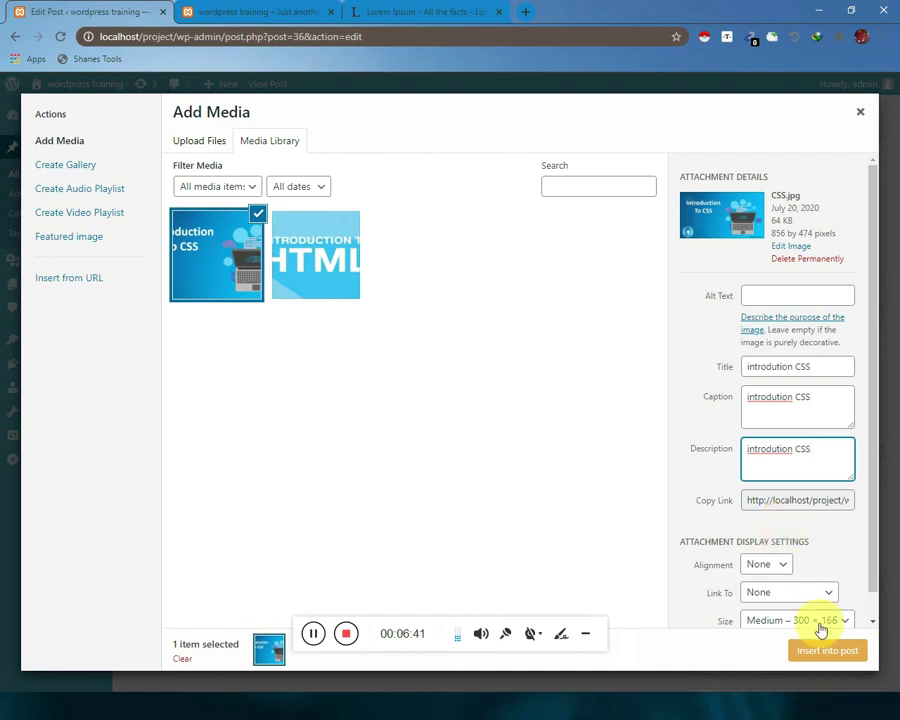
# Insert the CSS image into the "introdution to css" post and update the post
pyautogui.click(822, 655)
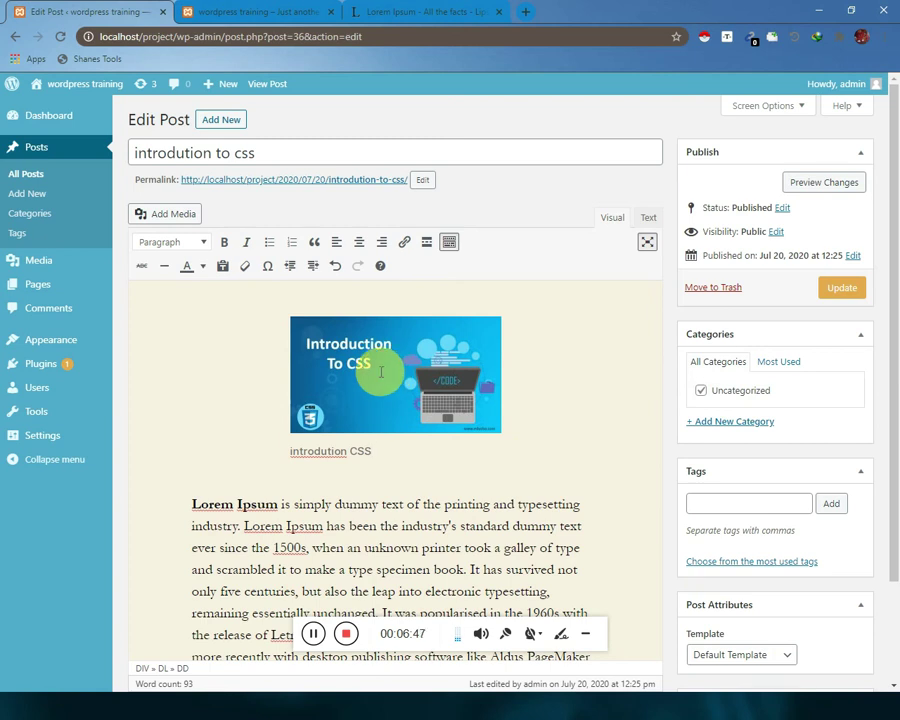
pyautogui.click(382, 370)
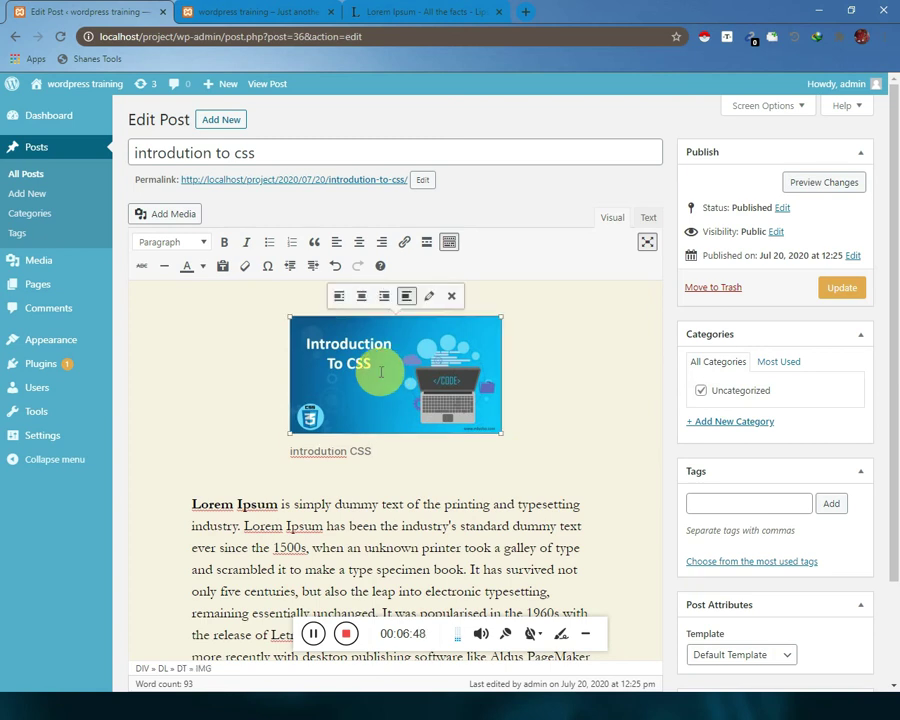
pyautogui.click(845, 290)
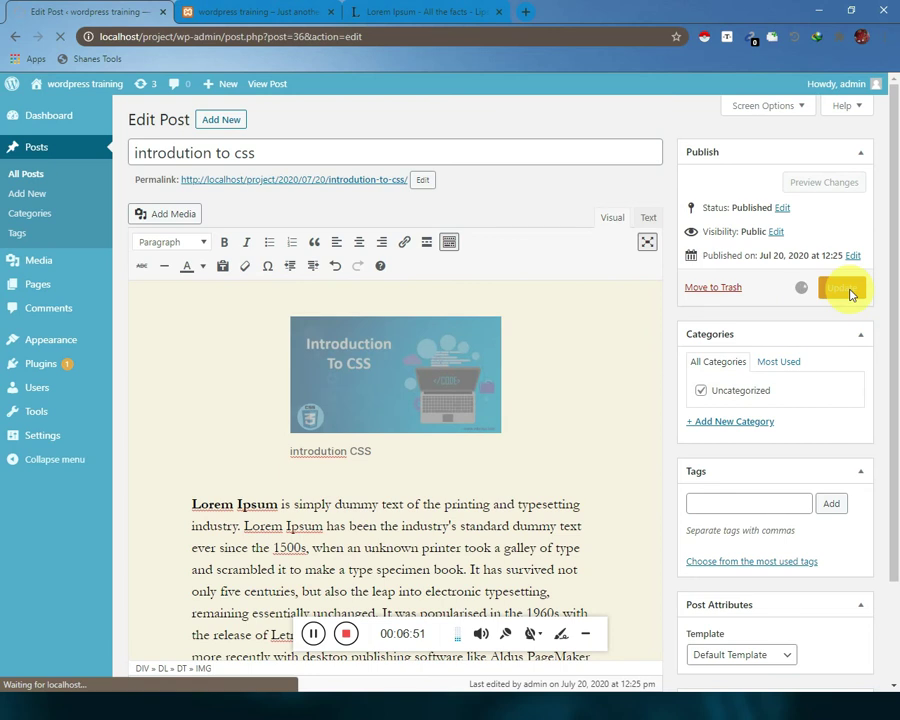
# Reload the site's front page and look through the posts after updating the CSS one
pyautogui.click(262, 12)
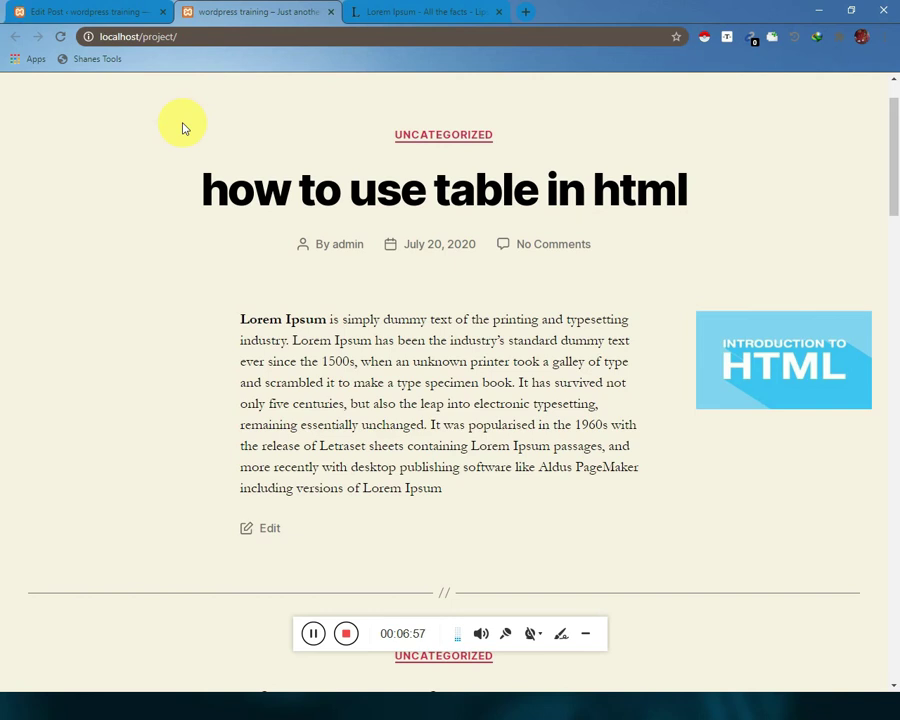
pyautogui.click(62, 36)
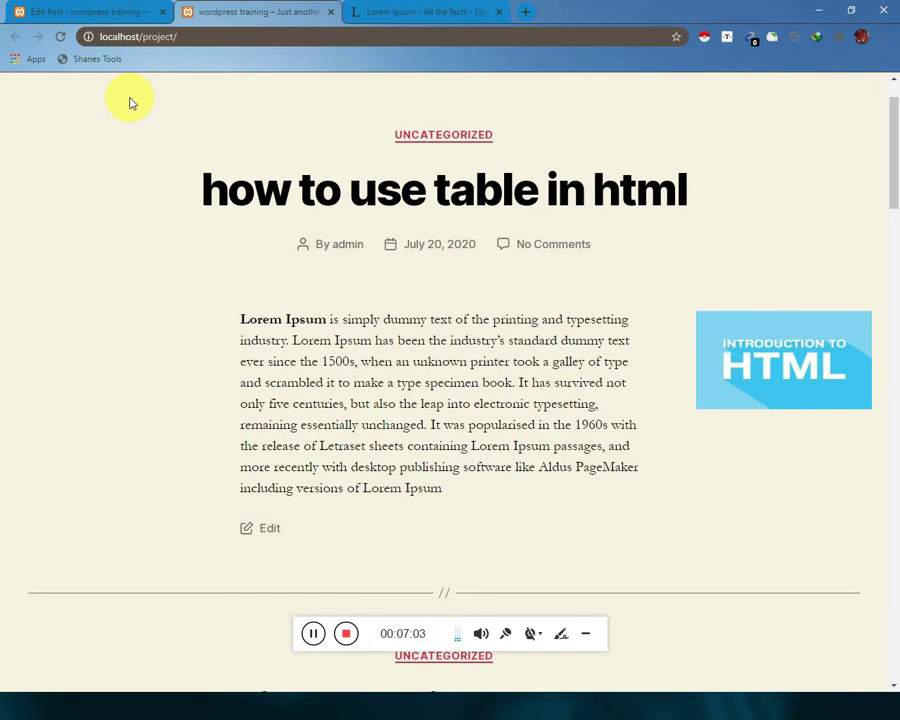
pyautogui.scroll(-10, 428, 315)
pyautogui.scroll(-1, 477, 485)
pyautogui.scroll(7, 458, 410)
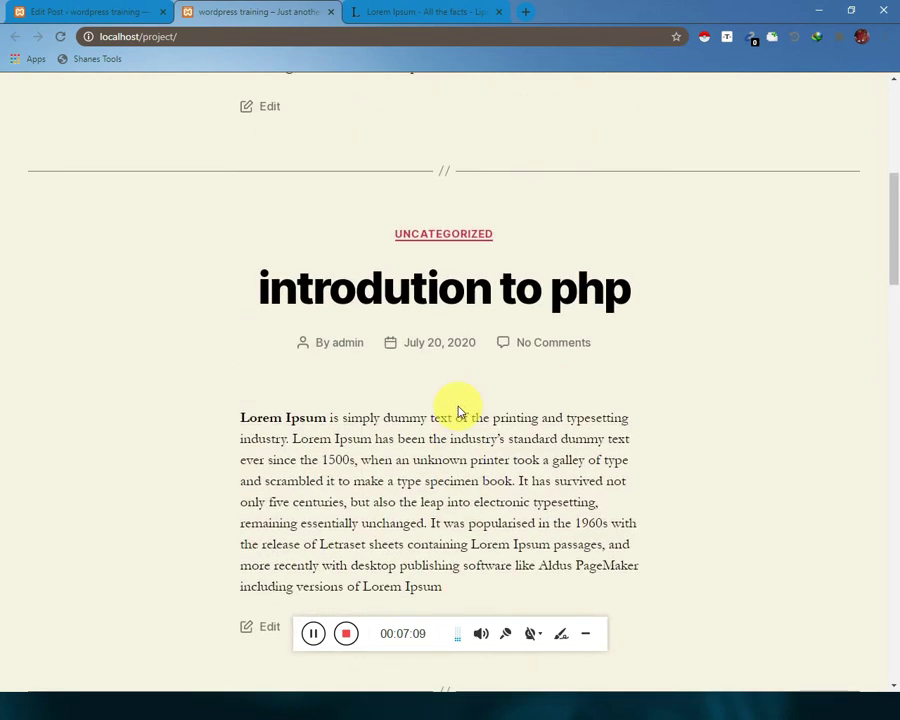
pyautogui.scroll(2, 458, 410)
# Show the list of all posts, and review the posts and their category labels on the site's front page
pyautogui.click(83, 8)
pyautogui.click(44, 177)
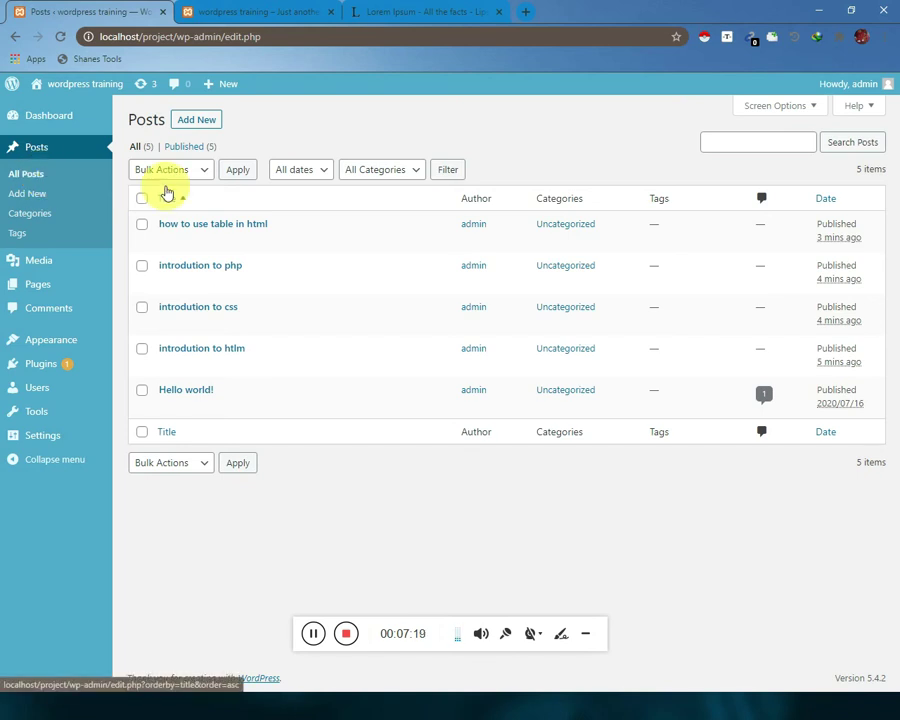
pyautogui.click(257, 11)
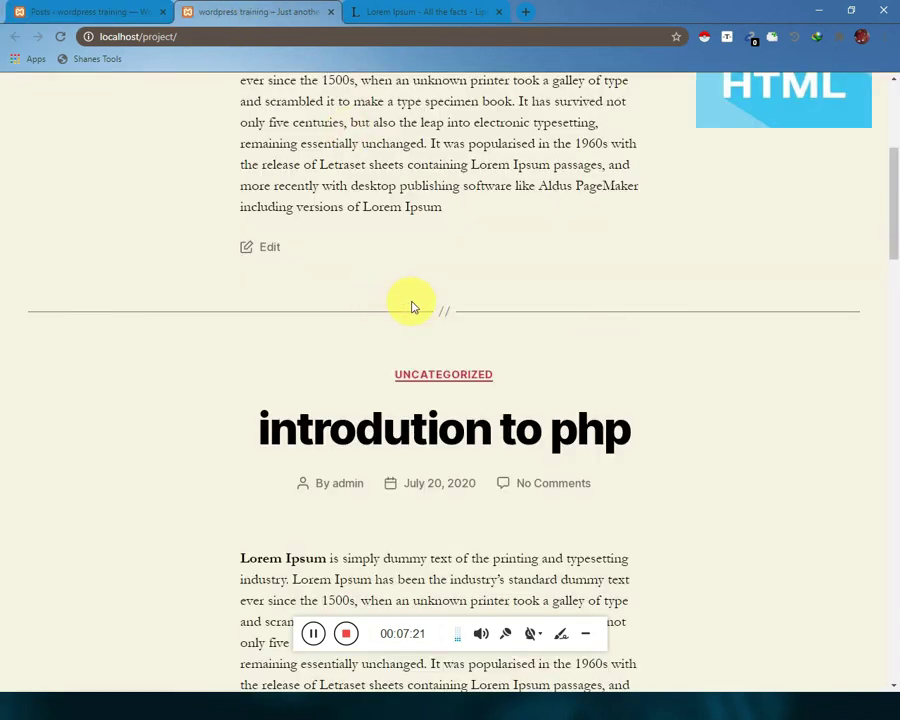
pyautogui.scroll(8, 434, 316)
pyautogui.scroll(-15, 410, 307)
pyautogui.scroll(10, 458, 348)
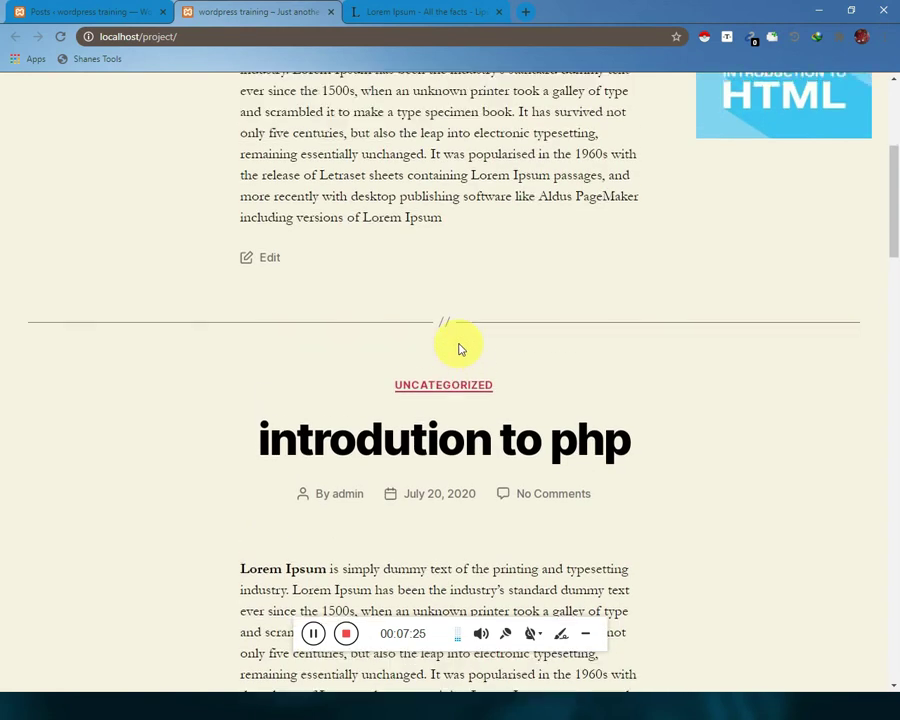
pyautogui.scroll(1, 458, 348)
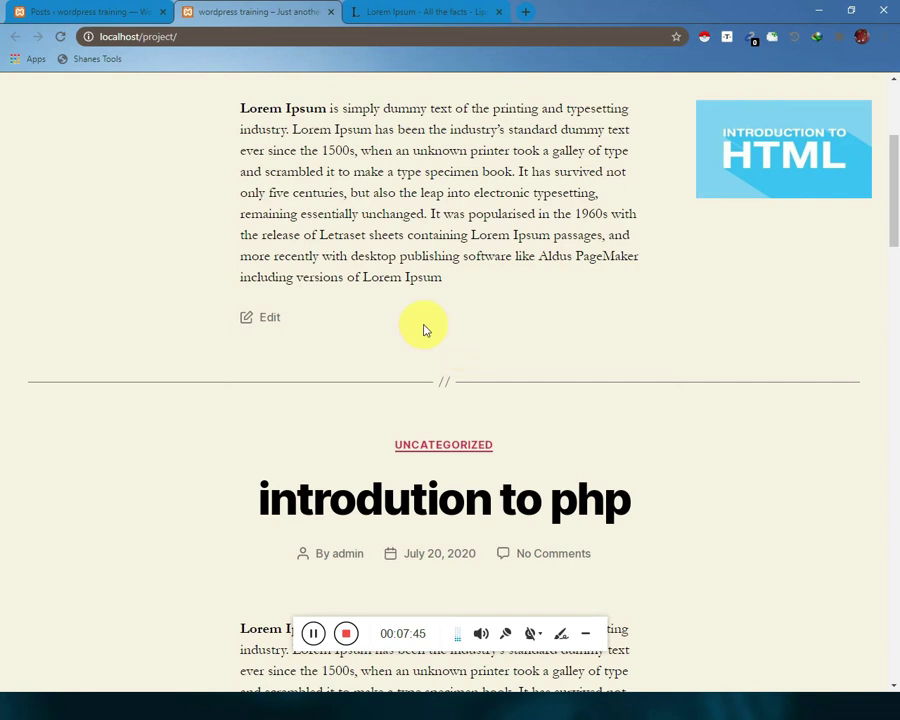
# Open the post categories page and enter HTLM as the new category's name
pyautogui.click(60, 10)
pyautogui.click(42, 215)
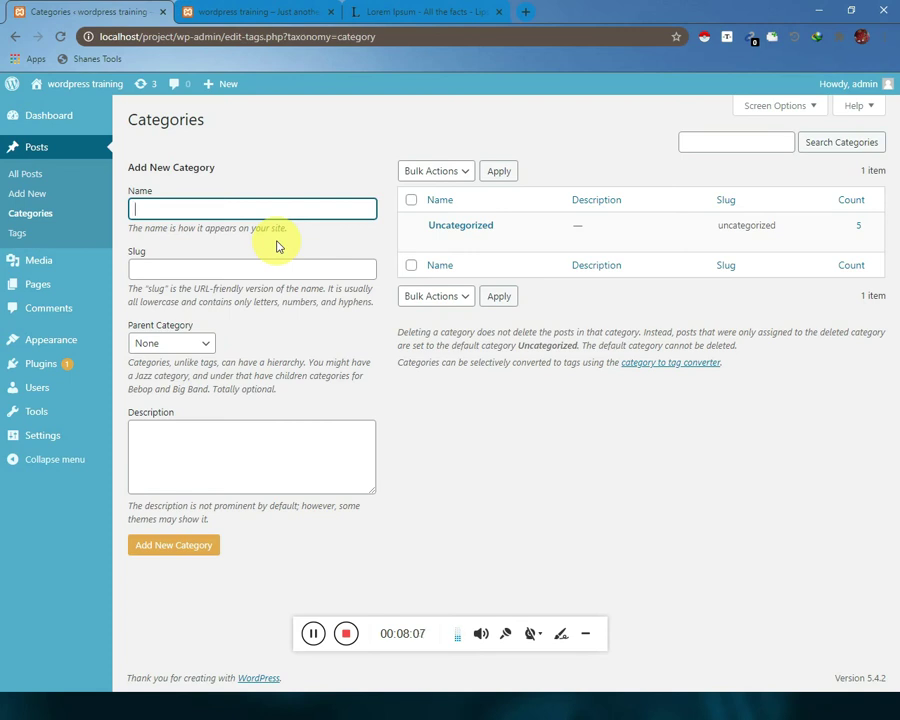
pyautogui.moveTo(458, 218)
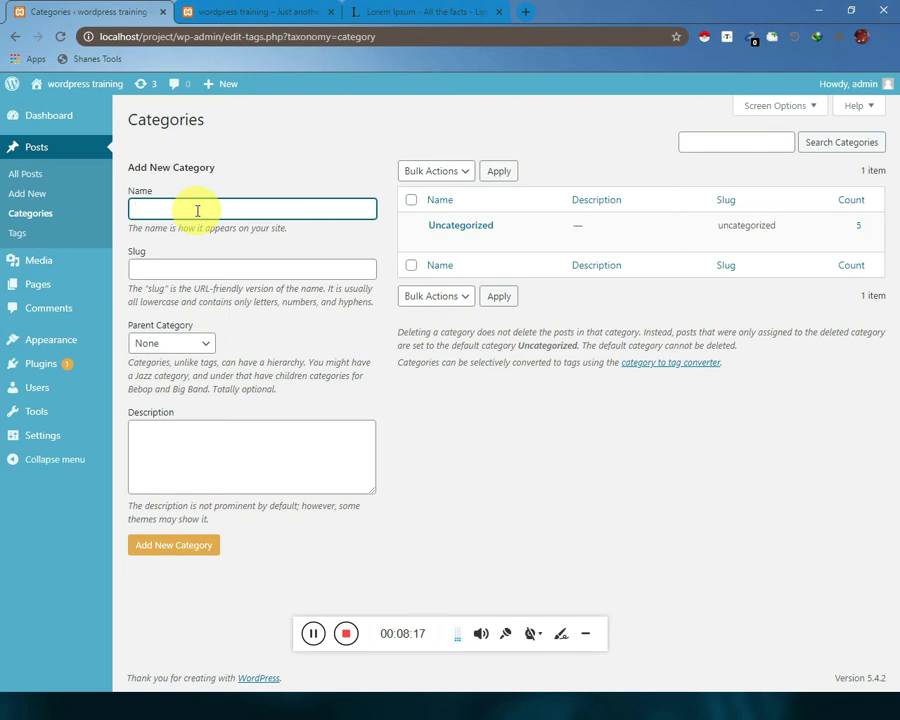
pyautogui.write('HTLM')
pyautogui.doubleClick(195, 208)
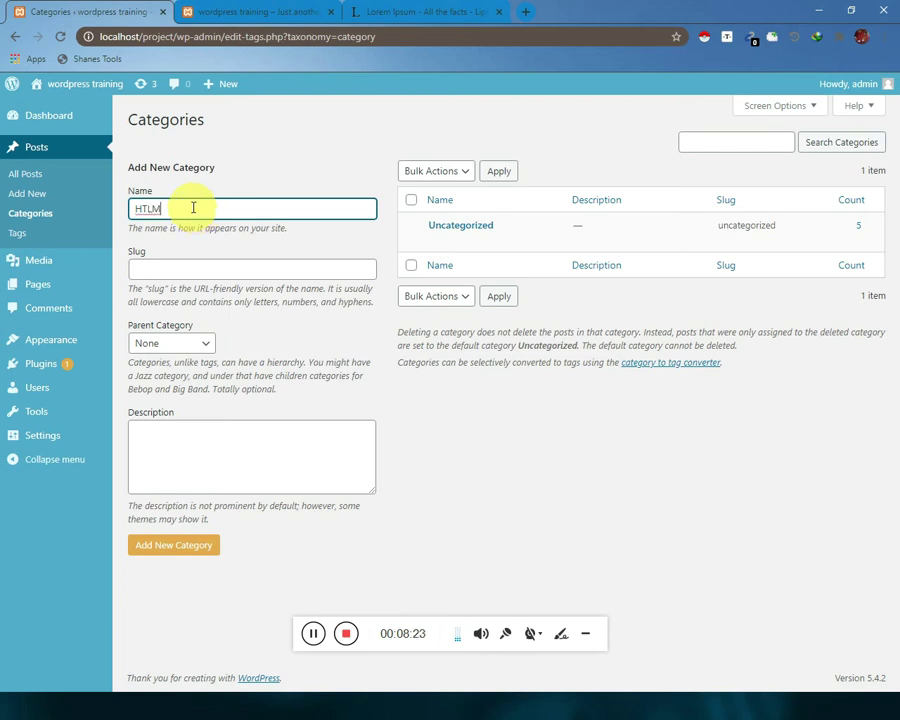
pyautogui.click(179, 270)
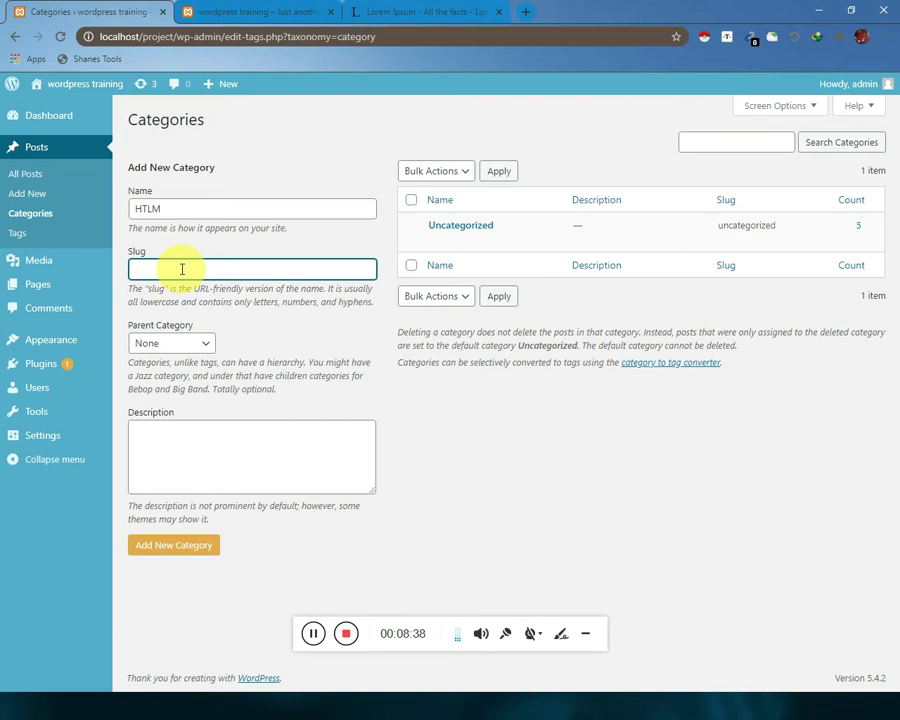
# View the "how to use table in html" post on the site, examine the slug in its address, and return to the categories page
pyautogui.click(272, 8)
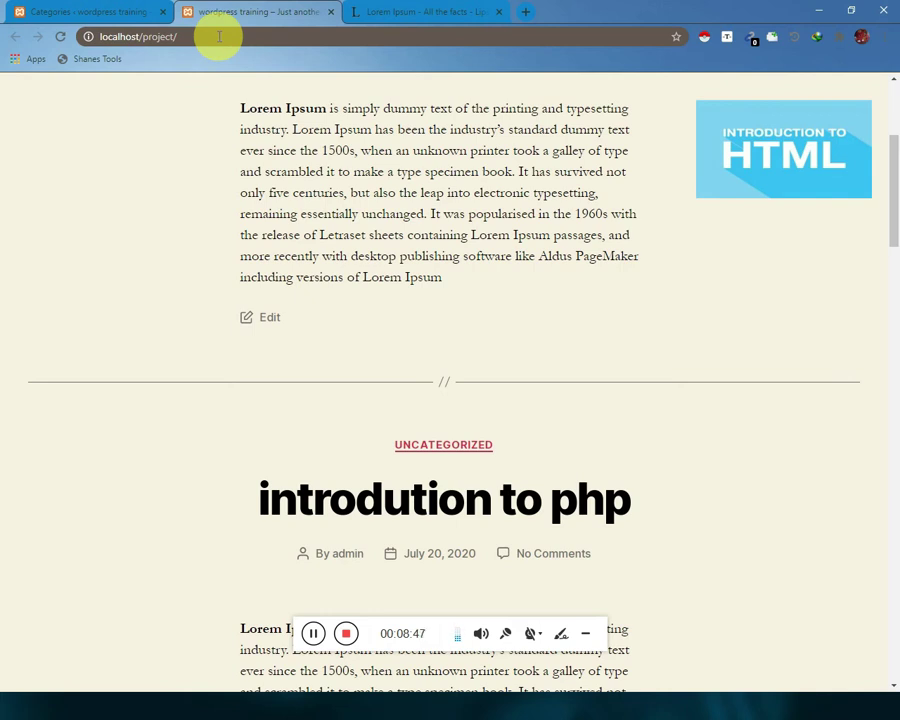
pyautogui.scroll(3, 381, 227)
pyautogui.click(398, 268)
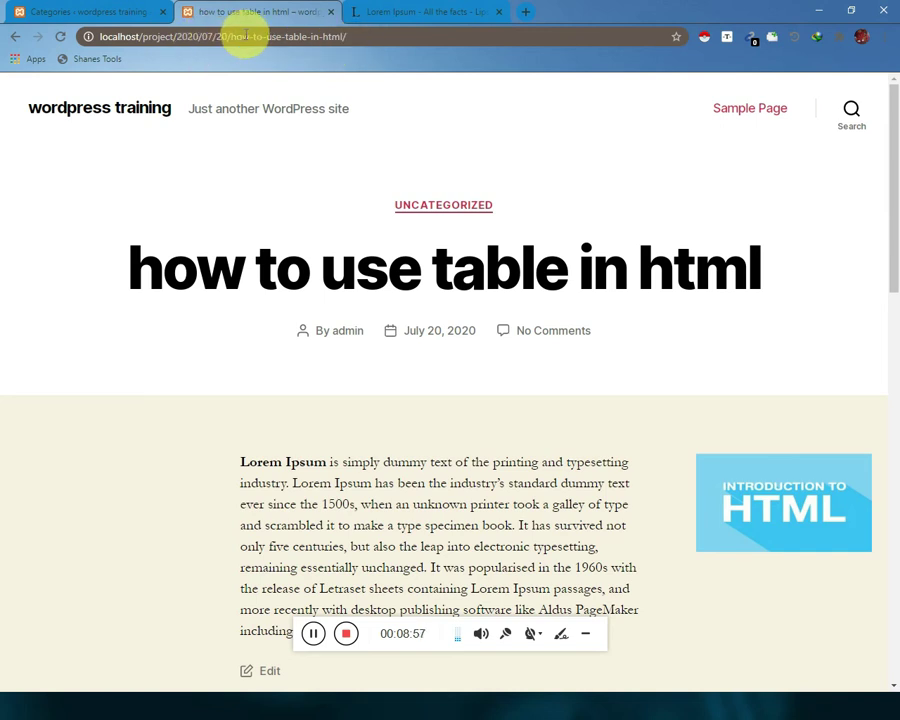
pyautogui.click(46, 10)
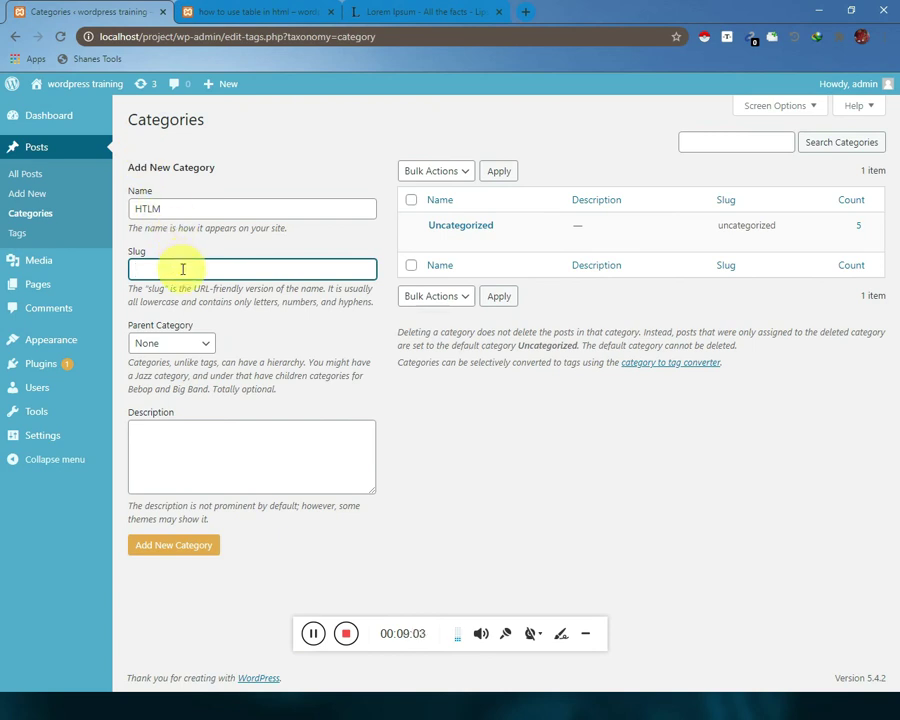
# Set the new category's slug to html and add the category without a description
pyautogui.write('html')
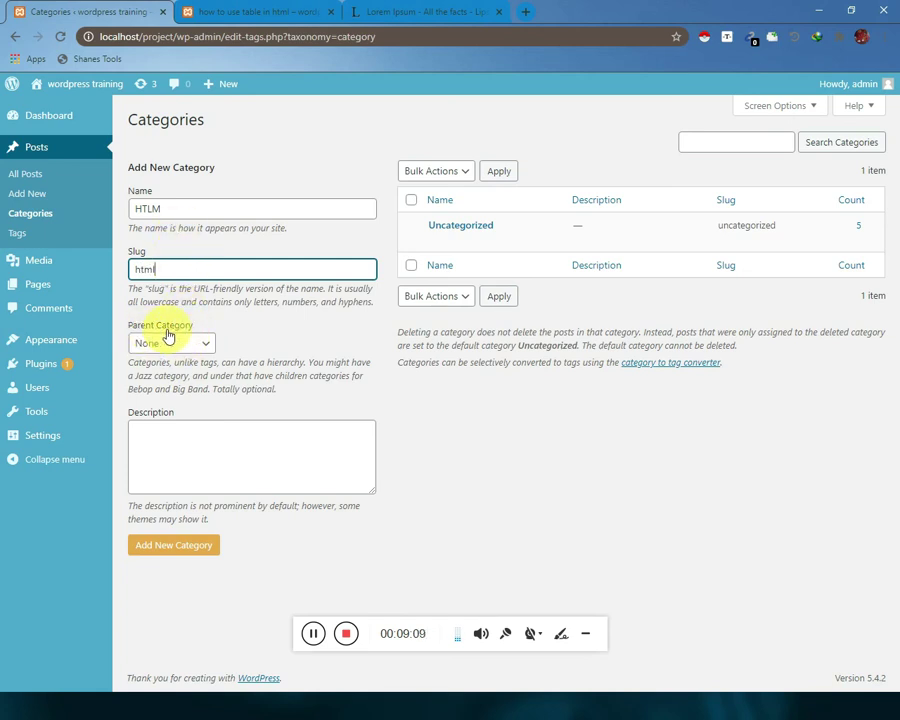
pyautogui.click(195, 437)
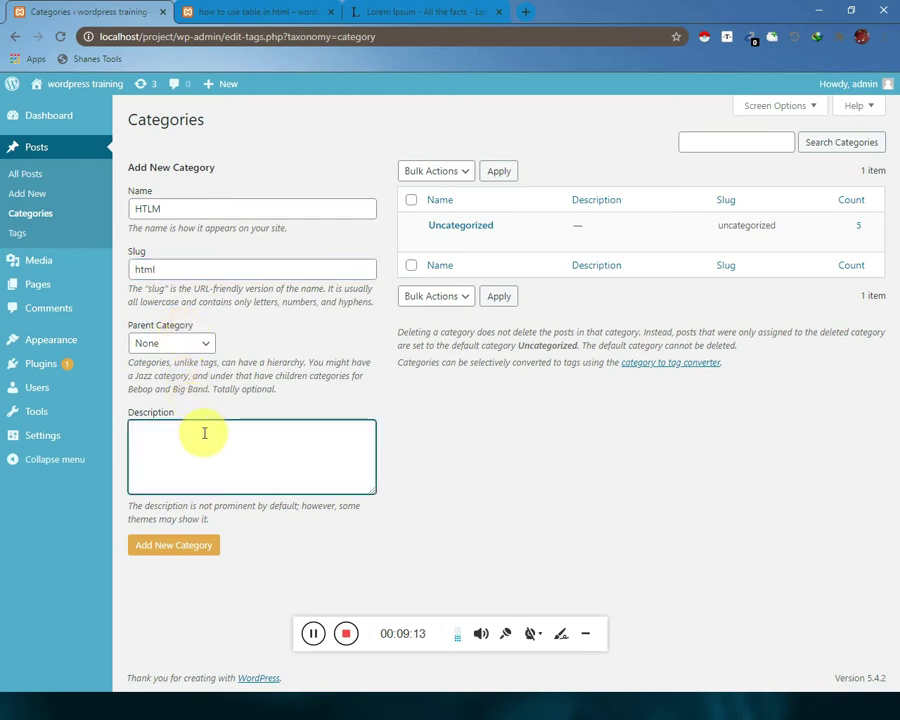
pyautogui.click(175, 547)
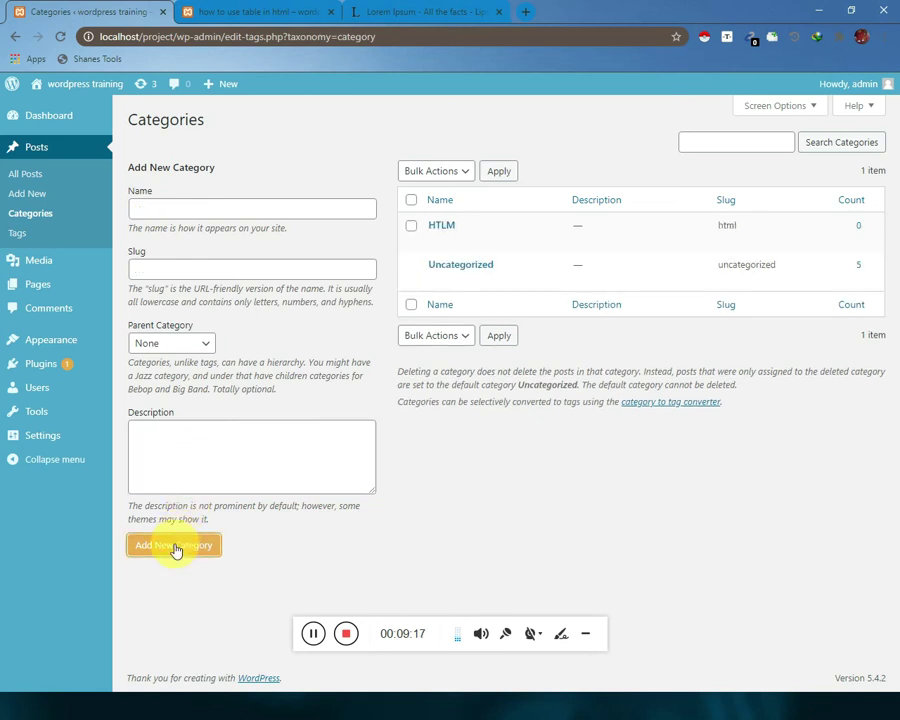
# Add a new post category named PHP with the slug php, leaving its description empty
pyautogui.click(196, 211)
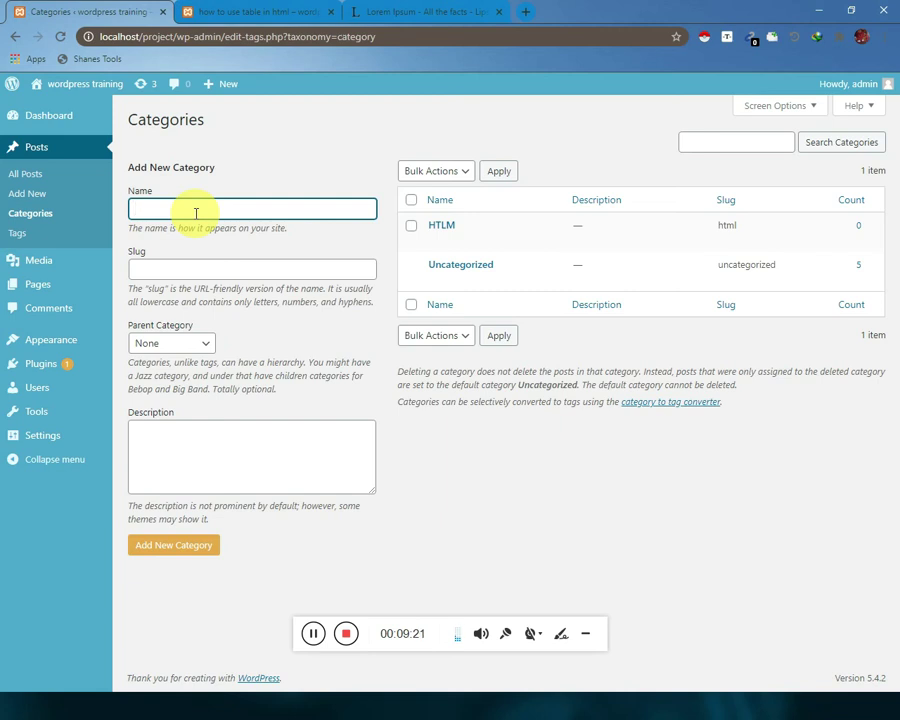
pyautogui.write('PHP')
pyautogui.click(226, 268)
pyautogui.write('php')
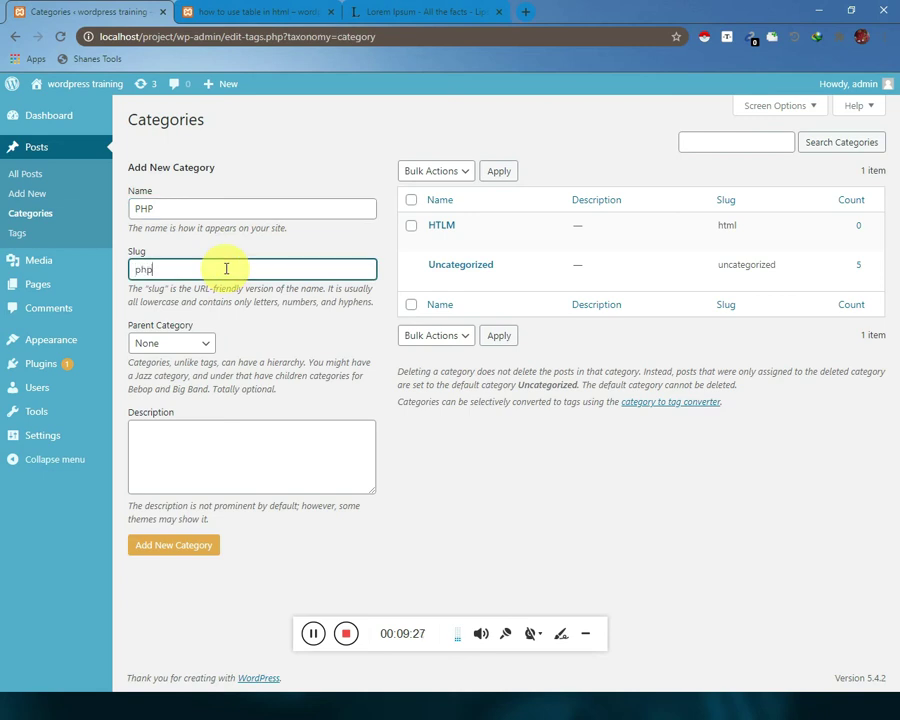
pyautogui.click(211, 443)
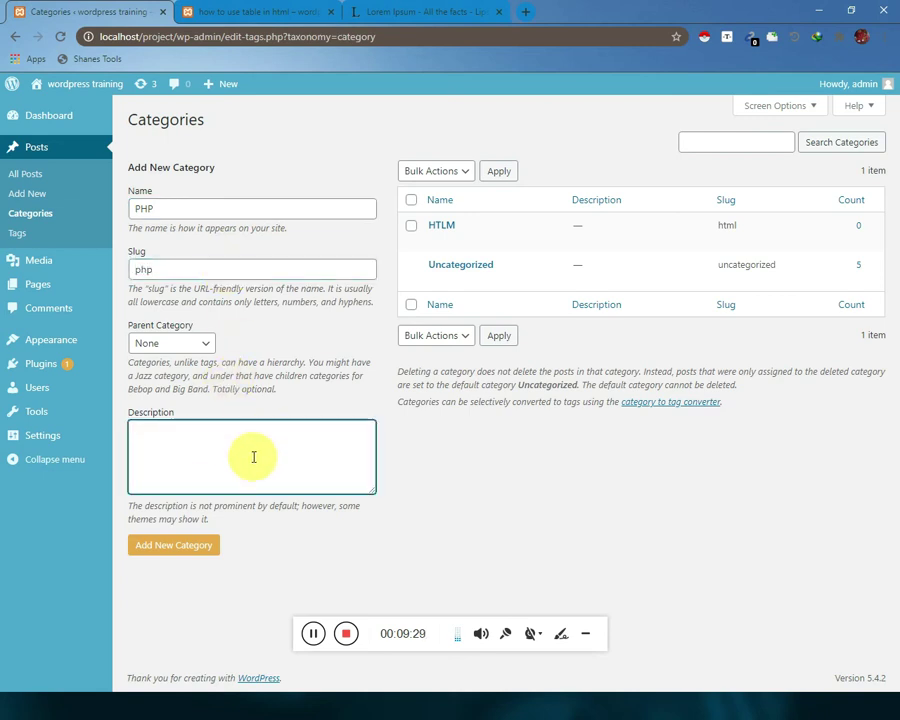
pyautogui.click(202, 555)
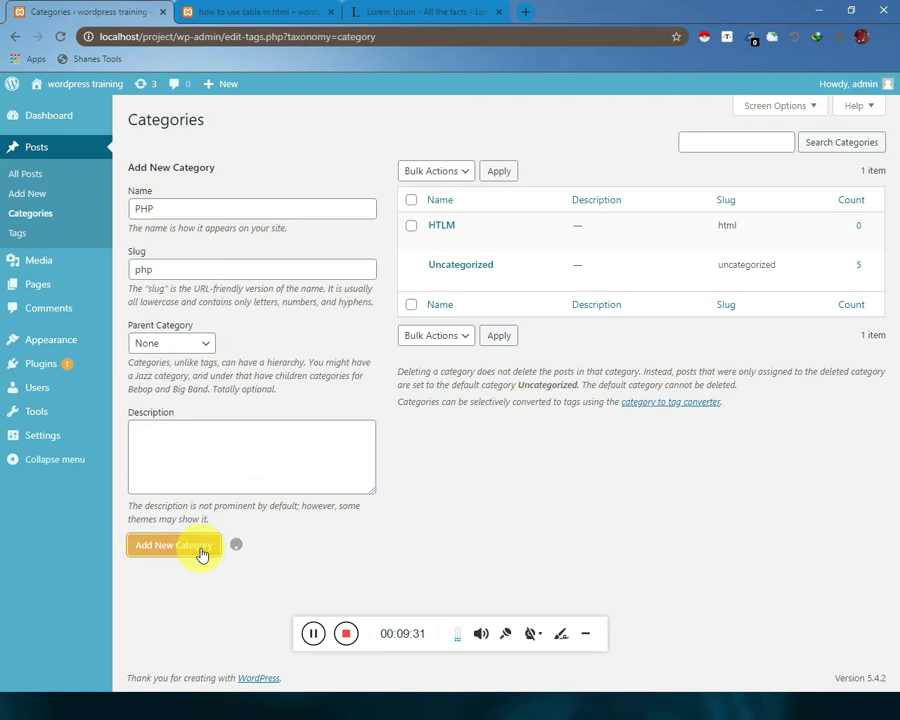
# Add a new post category named CSS with the slug css and no description
pyautogui.click(161, 204)
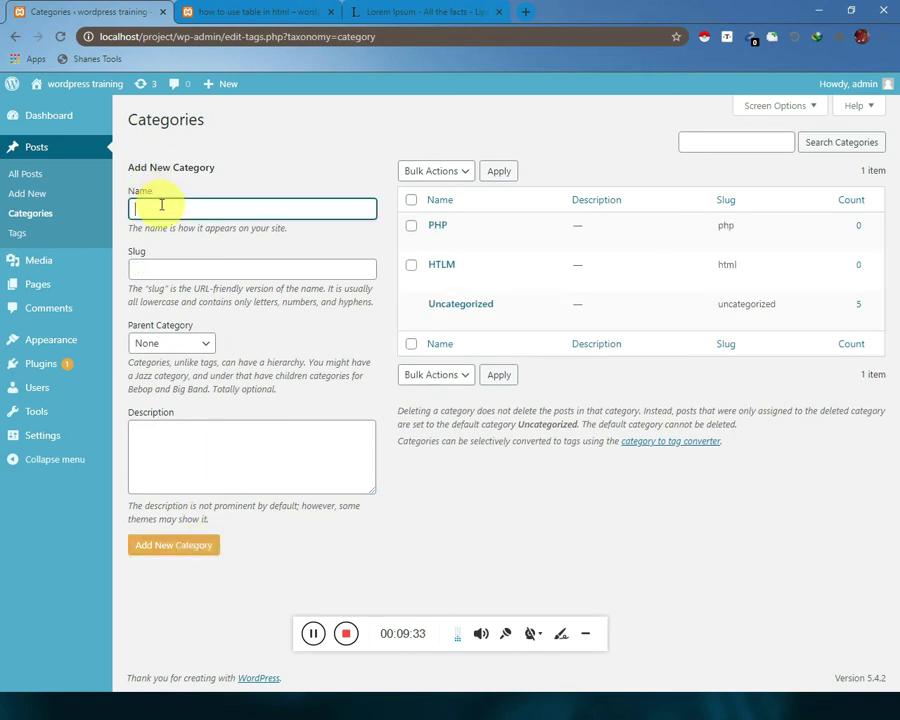
pyautogui.write('c')
pyautogui.press('BackSpace')
pyautogui.write('CSS')
pyautogui.click(176, 267)
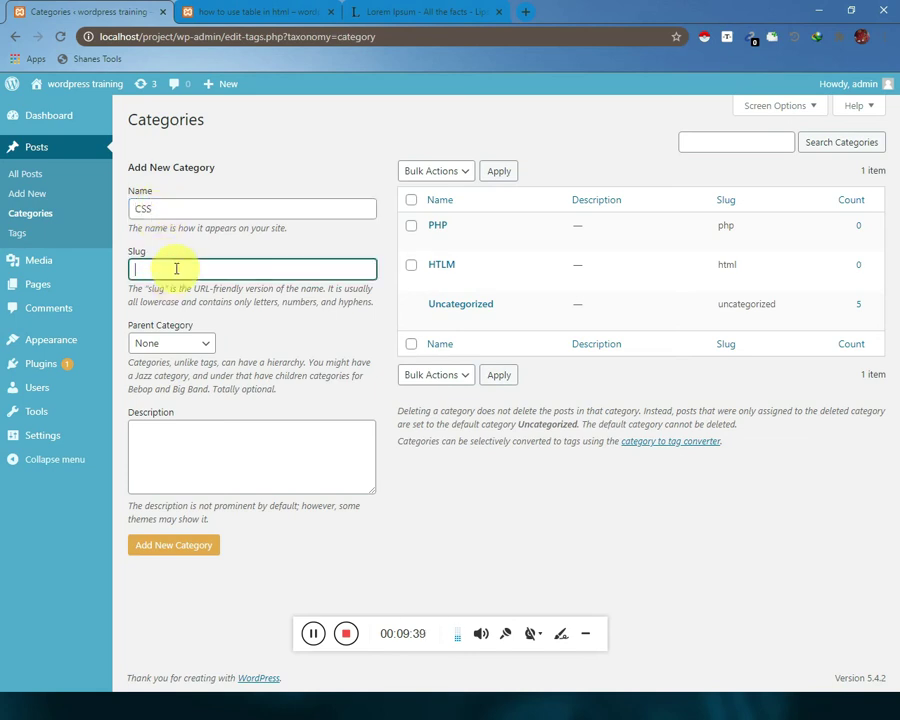
pyautogui.write('css')
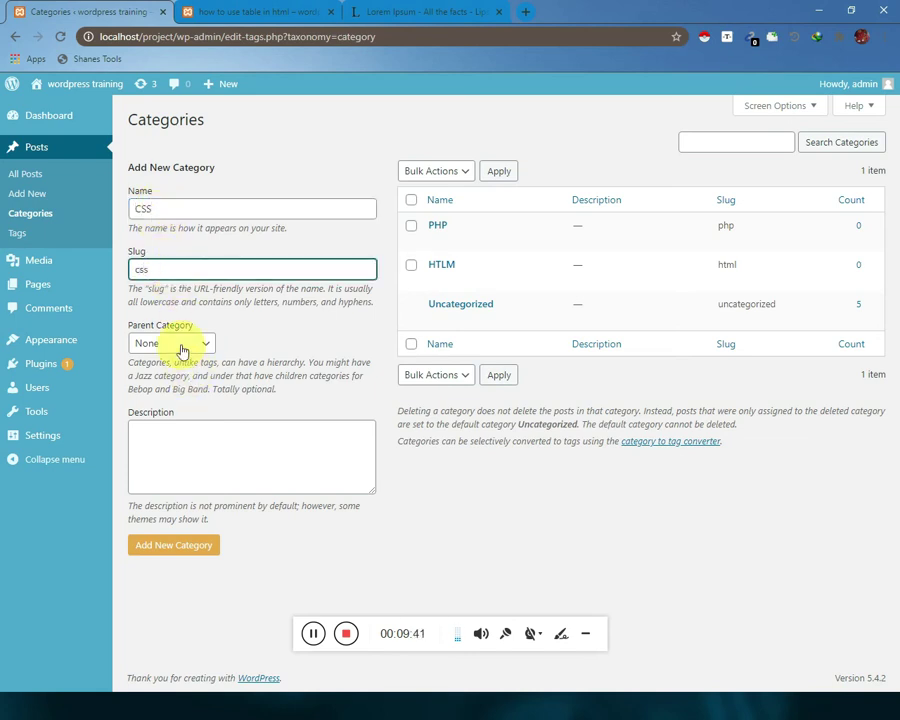
pyautogui.click(216, 449)
pyautogui.click(188, 550)
# Add a category named HTML with the slug html as a child of the HTLM category
pyautogui.click(197, 206)
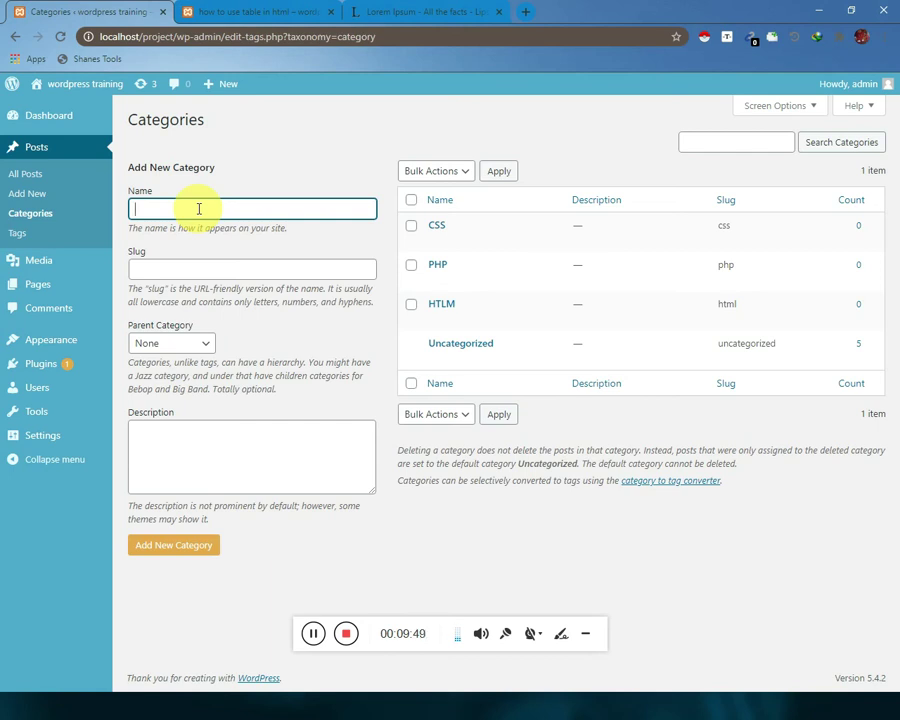
pyautogui.write('Html')
pyautogui.hotkey('ctrl', 'a')
pyautogui.press('BackSpace')
pyautogui.write('HTML')
pyautogui.click(191, 266)
pyautogui.write('html')
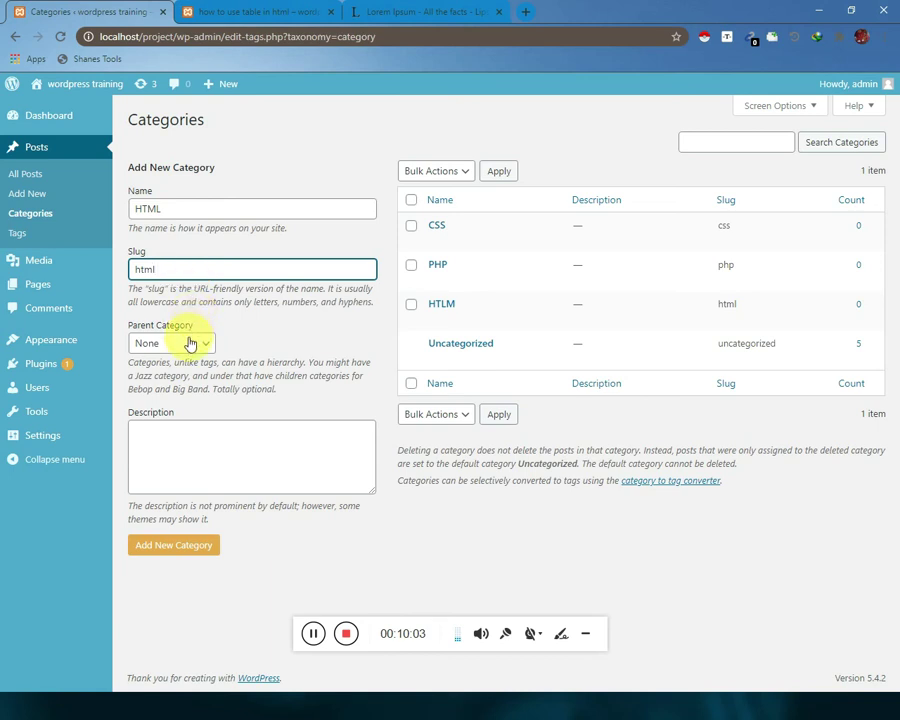
pyautogui.click(190, 340)
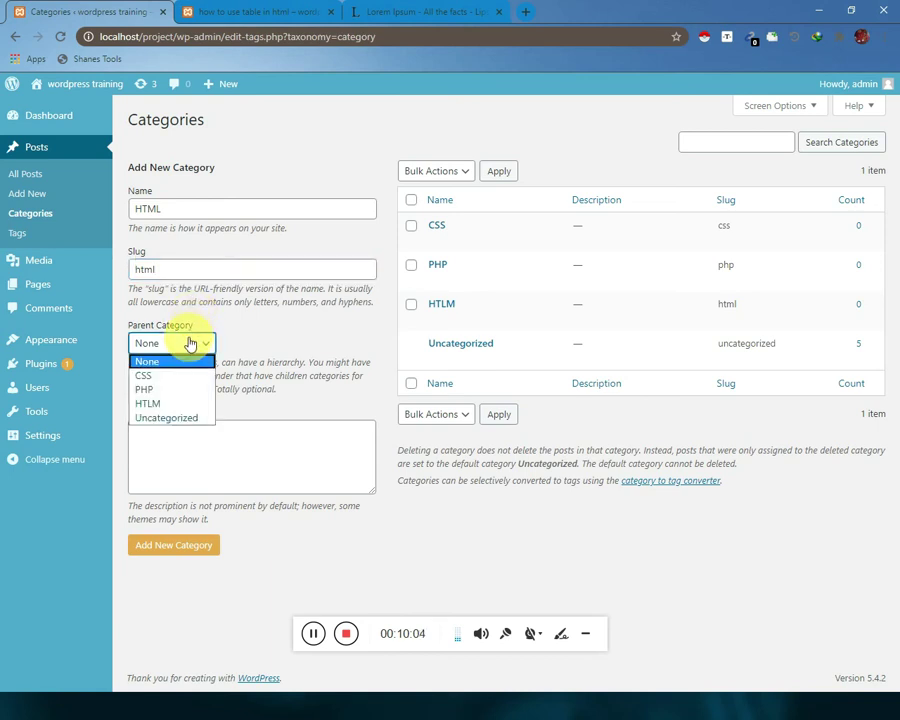
pyautogui.click(177, 404)
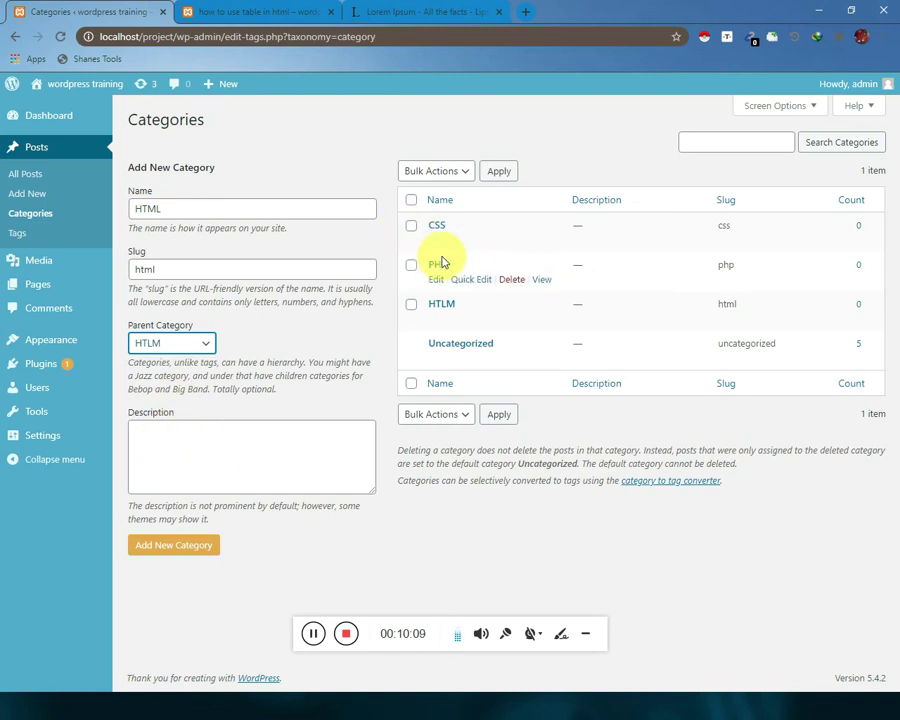
pyautogui.click(183, 549)
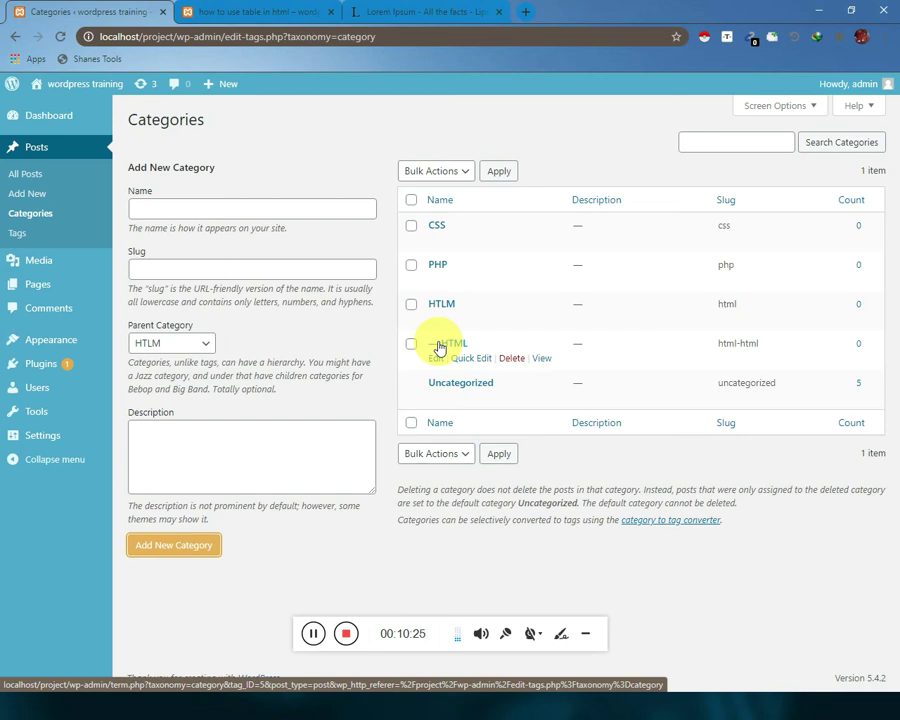
# Reload the "how to use table in html" post on the site, examine its footer's recent posts and categories, and return to the categories page
pyautogui.click(272, 10)
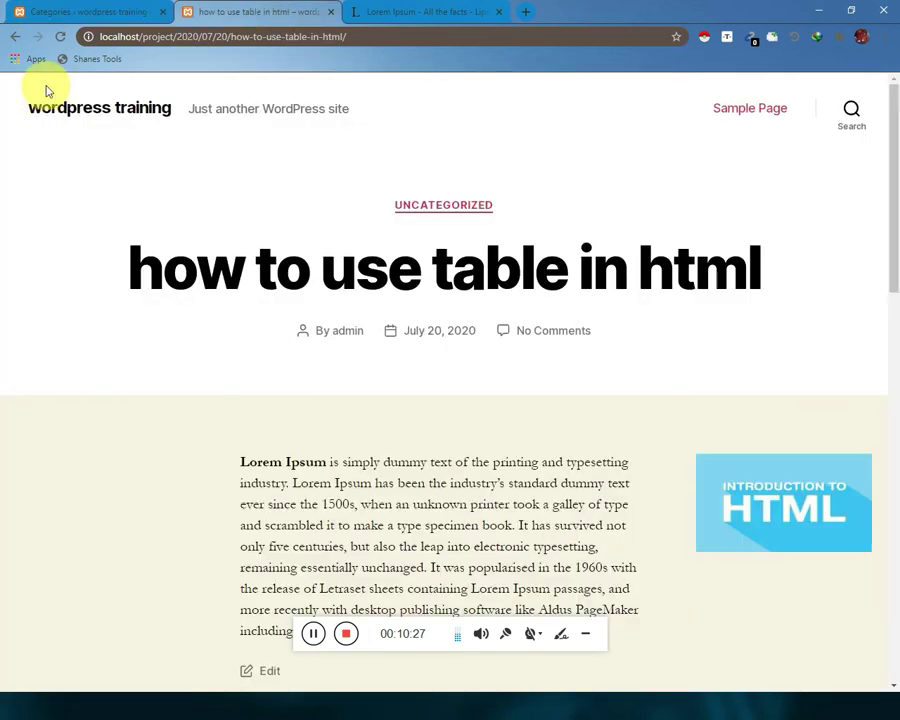
pyautogui.click(60, 36)
pyautogui.scroll(-3, 455, 275)
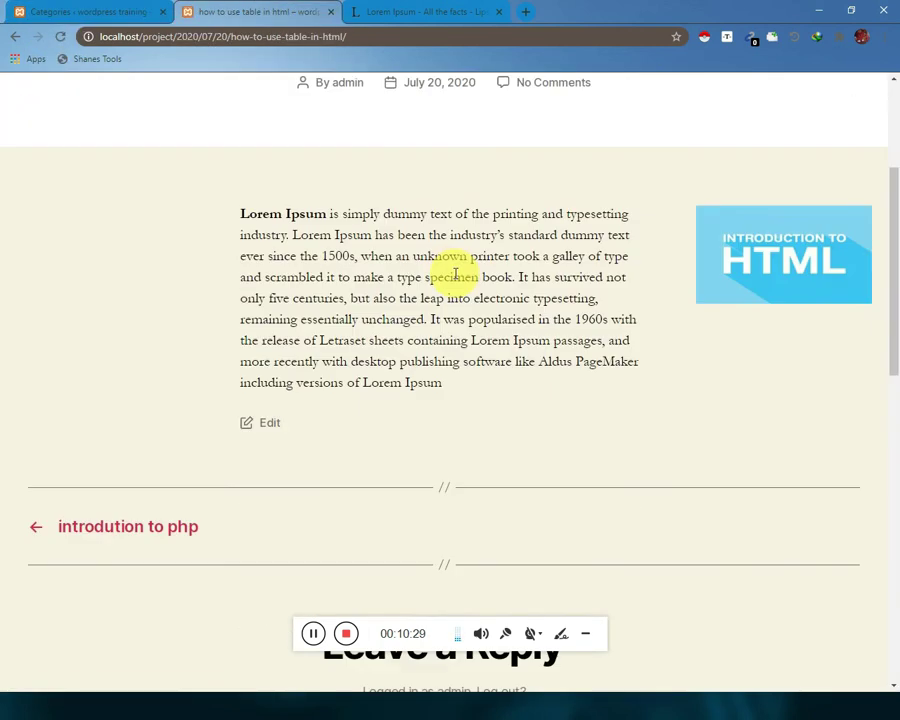
pyautogui.scroll(-6, 455, 275)
pyautogui.scroll(3, 455, 278)
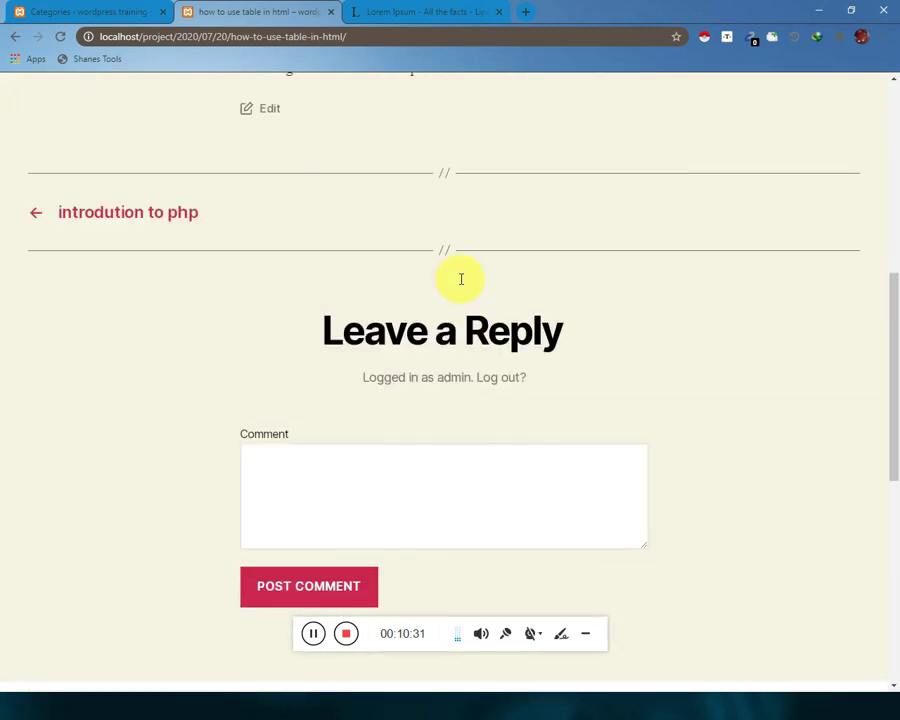
pyautogui.scroll(3, 463, 289)
pyautogui.scroll(-4, 463, 289)
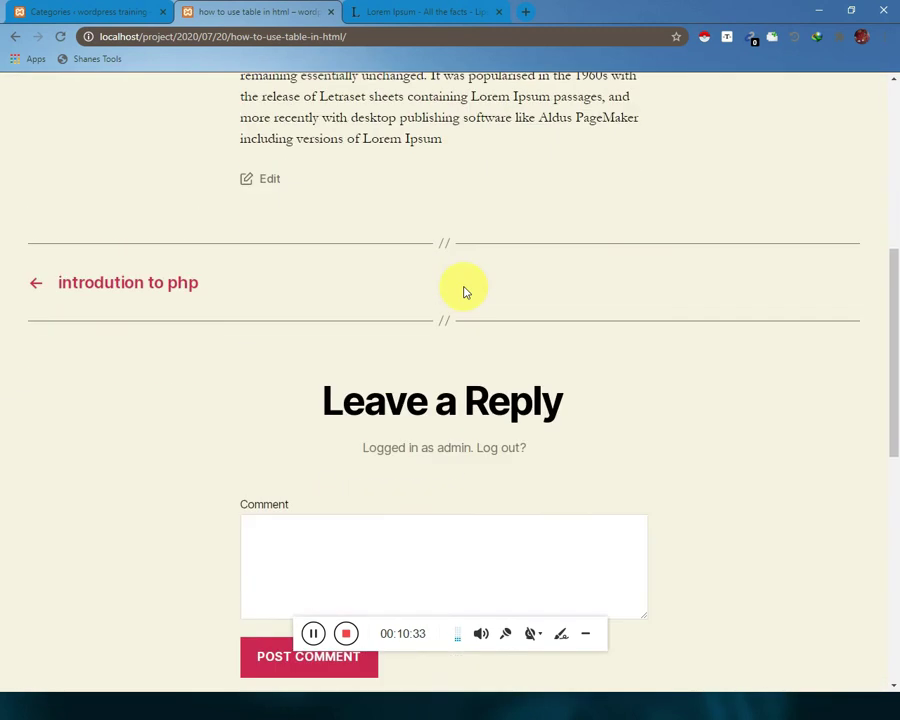
pyautogui.scroll(-4, 352, 416)
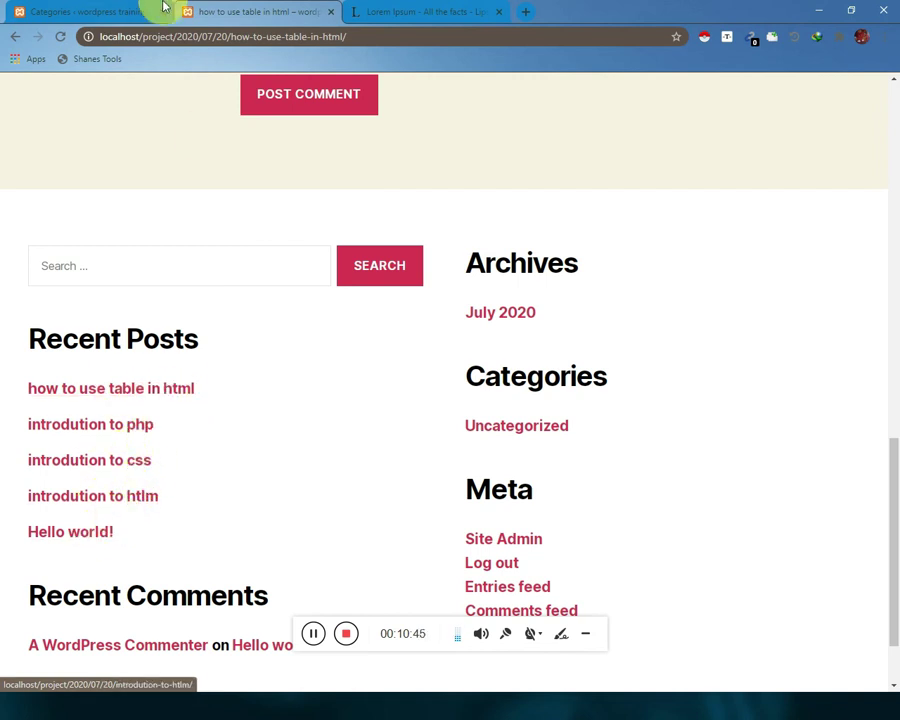
pyautogui.click(70, 10)
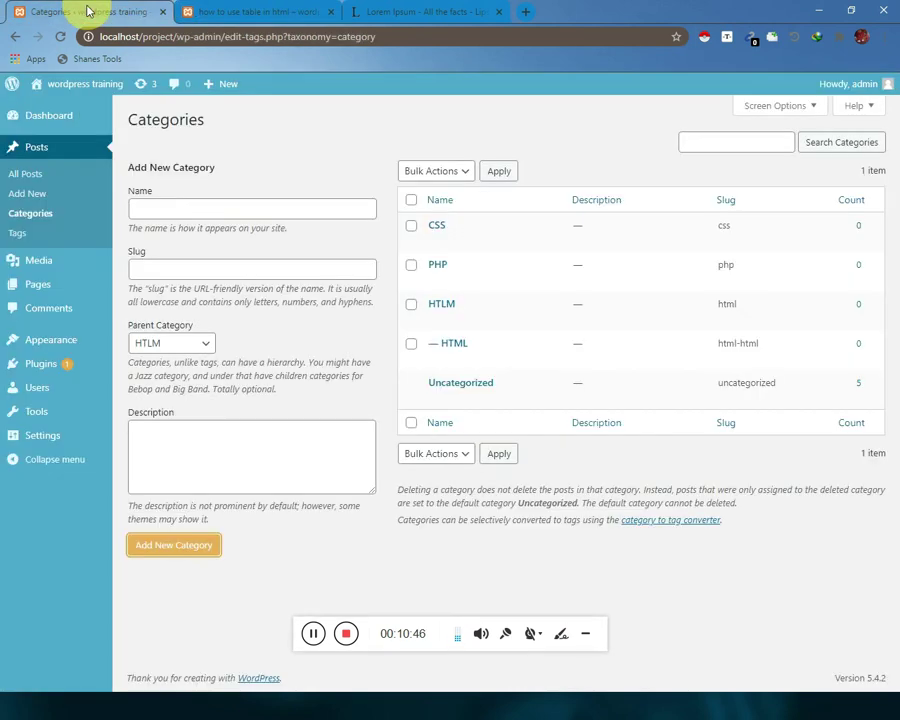
# Move the "Hello world!" post from the list of all posts to the trash and show the trashed posts
pyautogui.click(34, 172)
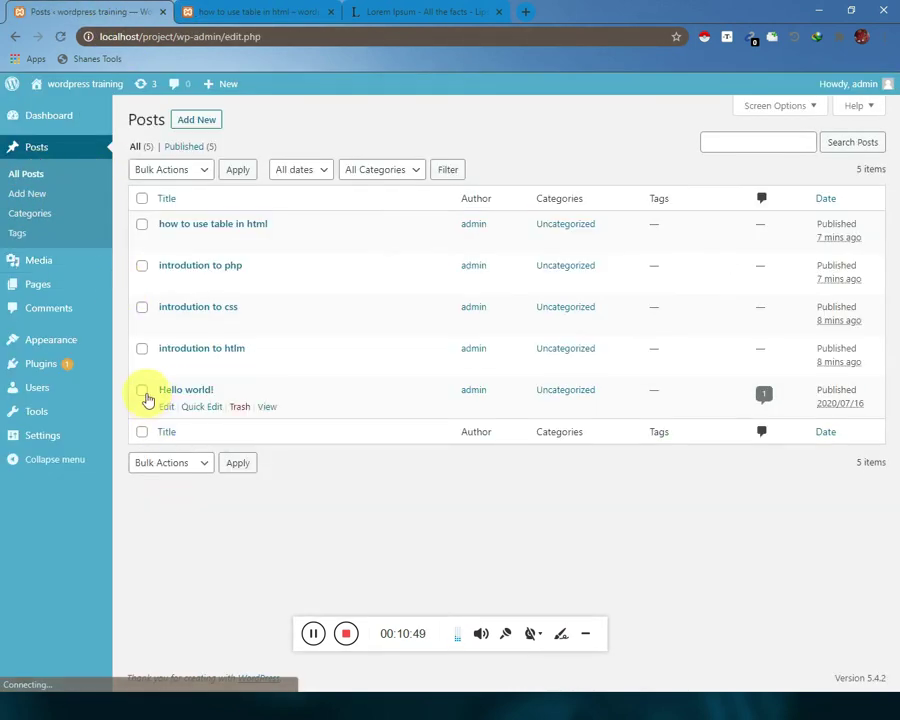
pyautogui.click(142, 394)
pyautogui.click(187, 169)
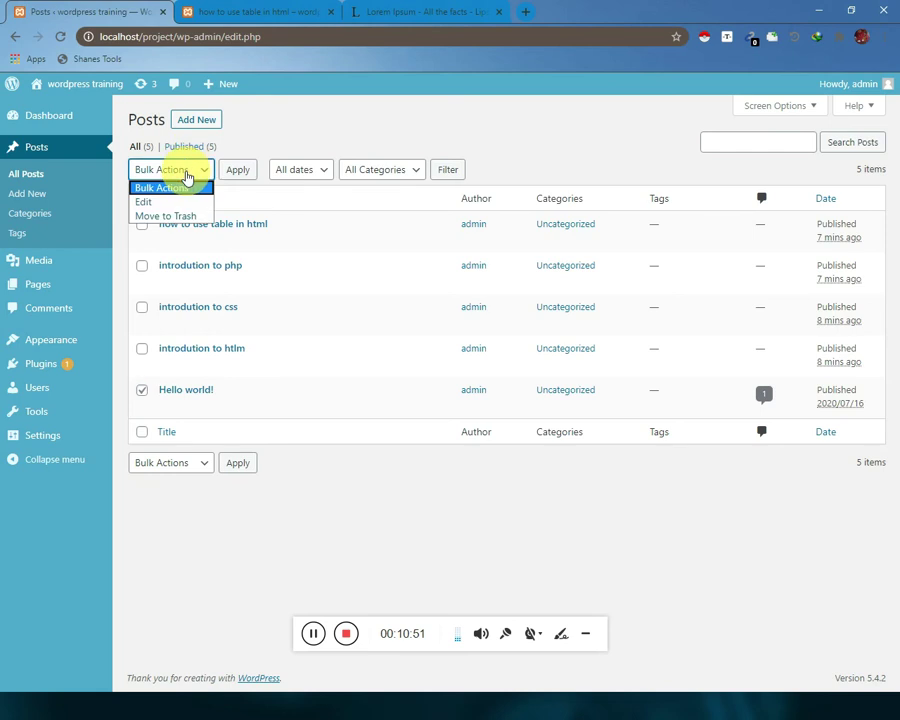
pyautogui.click(180, 215)
pyautogui.click(240, 172)
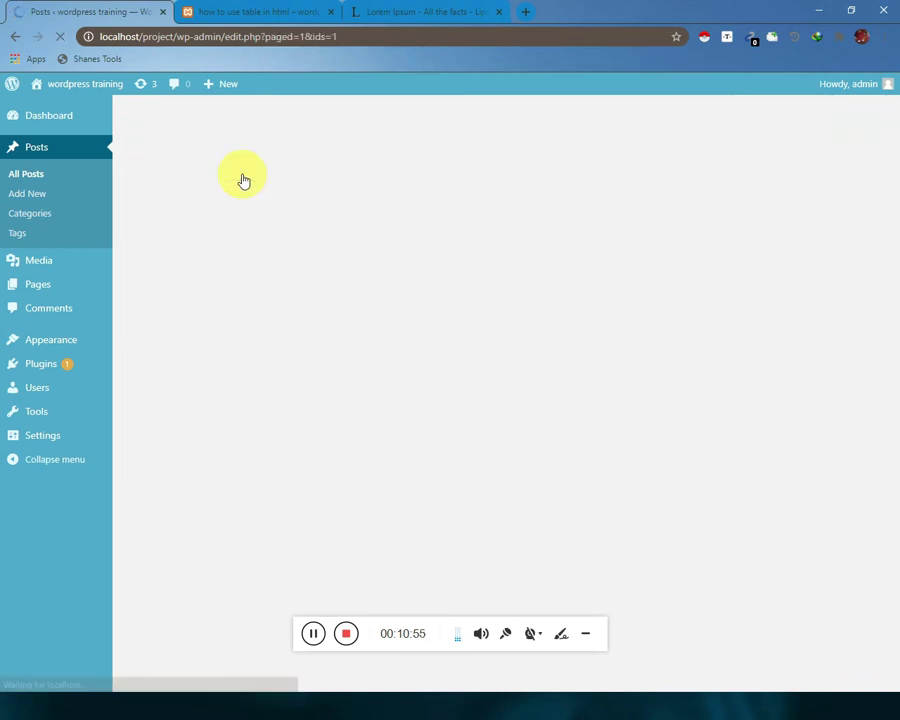
pyautogui.click(242, 190)
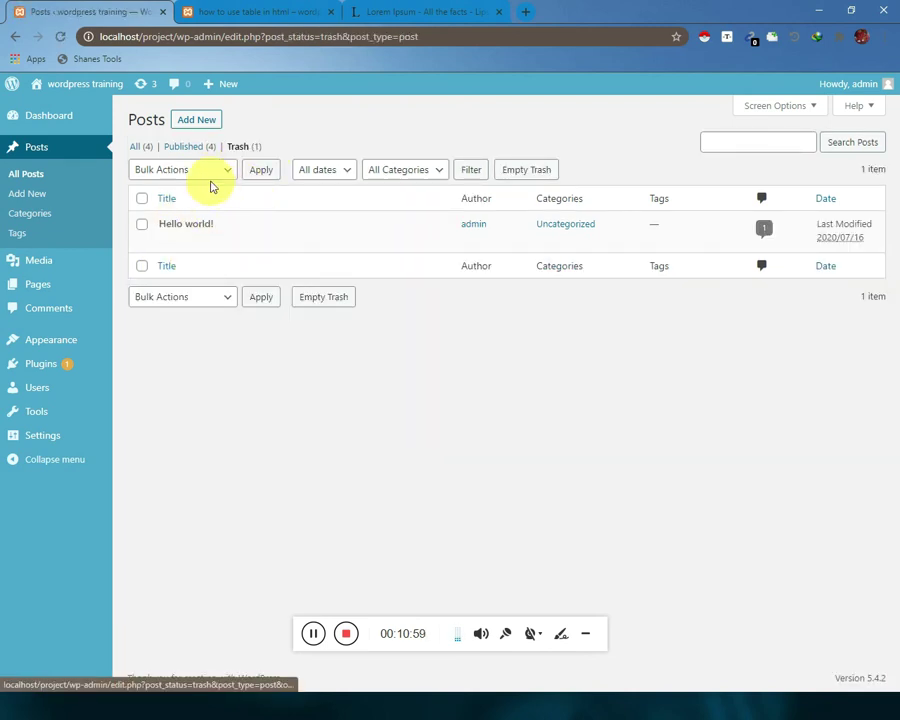
# Permanently delete the trashed "Hello world!" post and return to the list of all posts
pyautogui.click(211, 176)
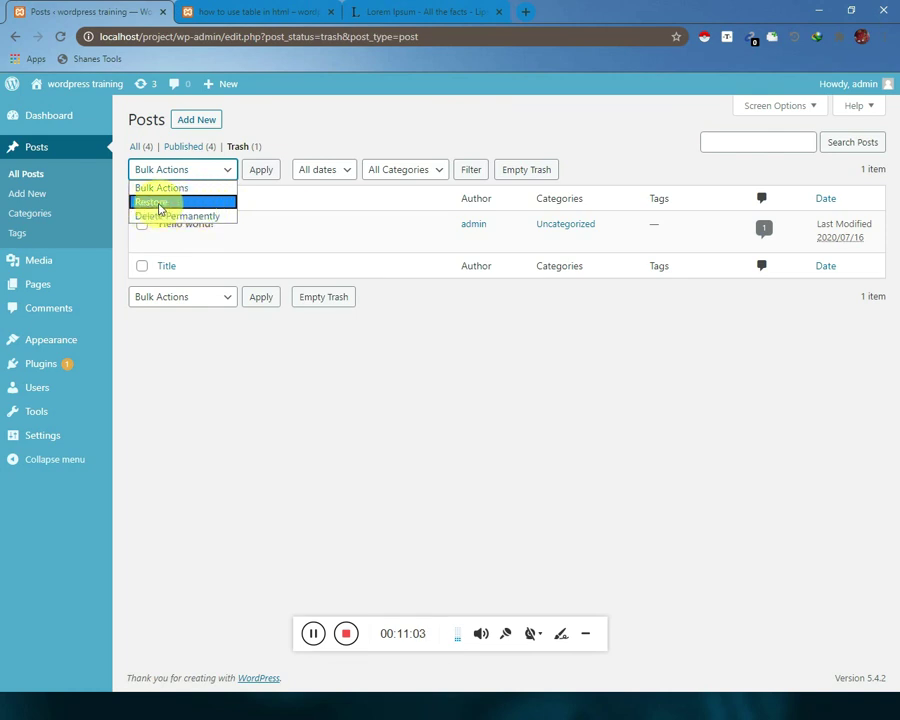
pyautogui.click(199, 333)
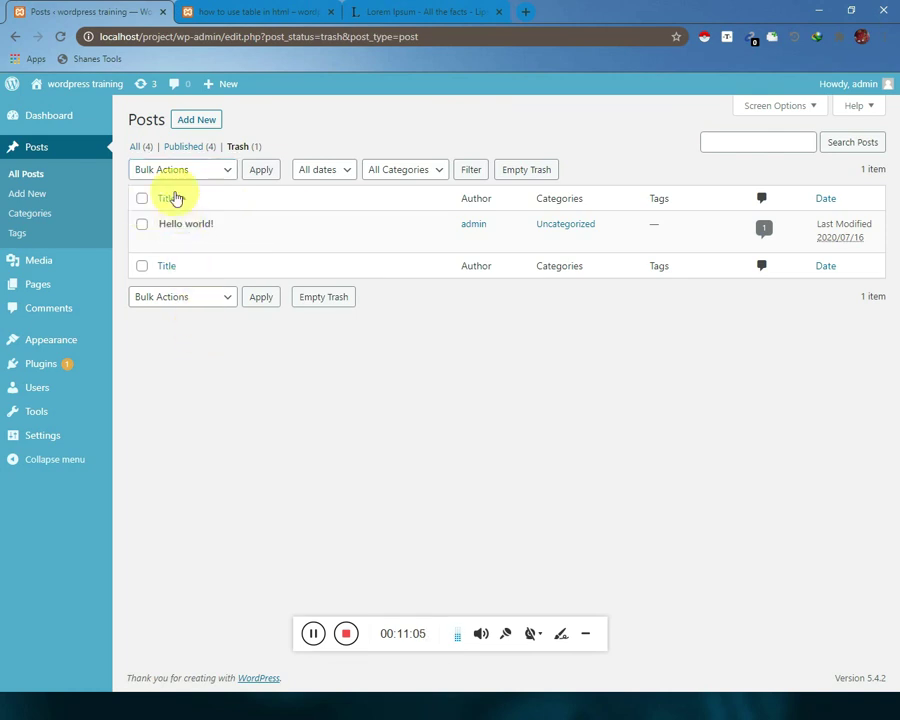
pyautogui.moveTo(151, 220)
pyautogui.click(142, 199)
pyautogui.click(201, 170)
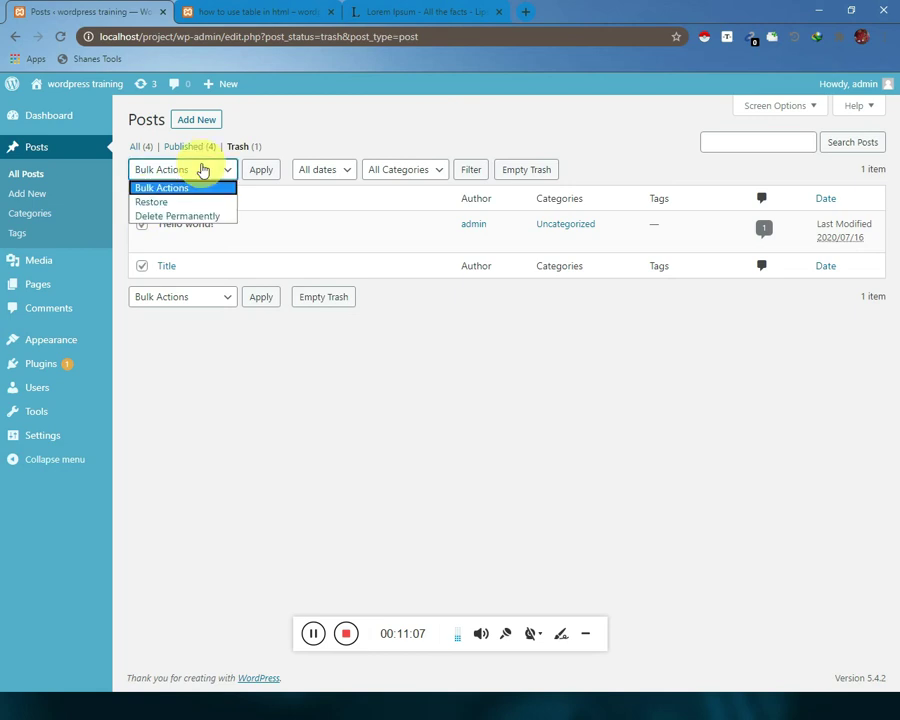
pyautogui.click(187, 216)
pyautogui.click(252, 174)
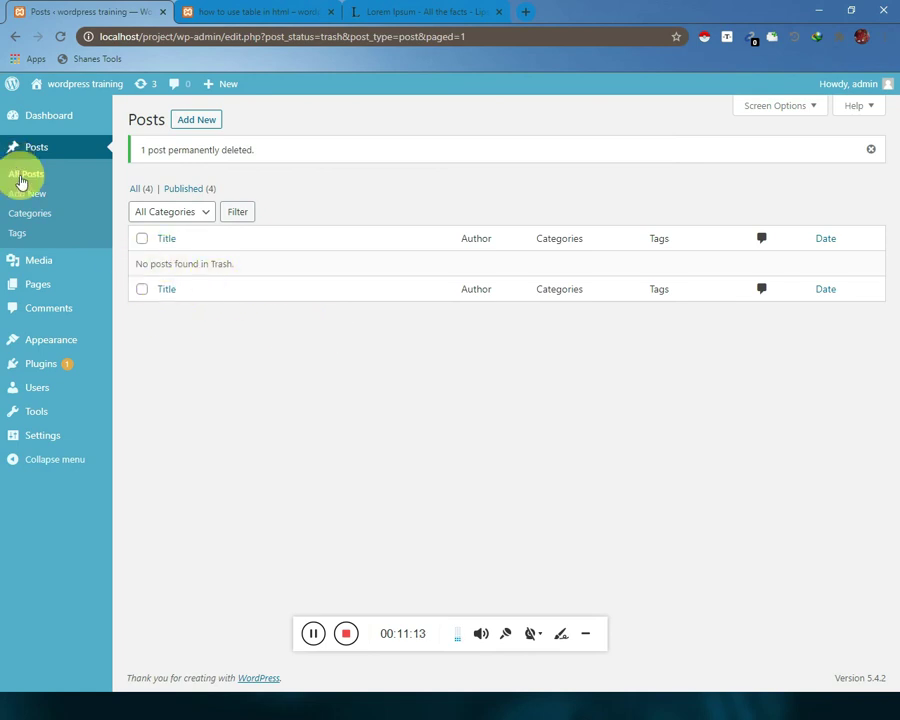
pyautogui.click(139, 191)
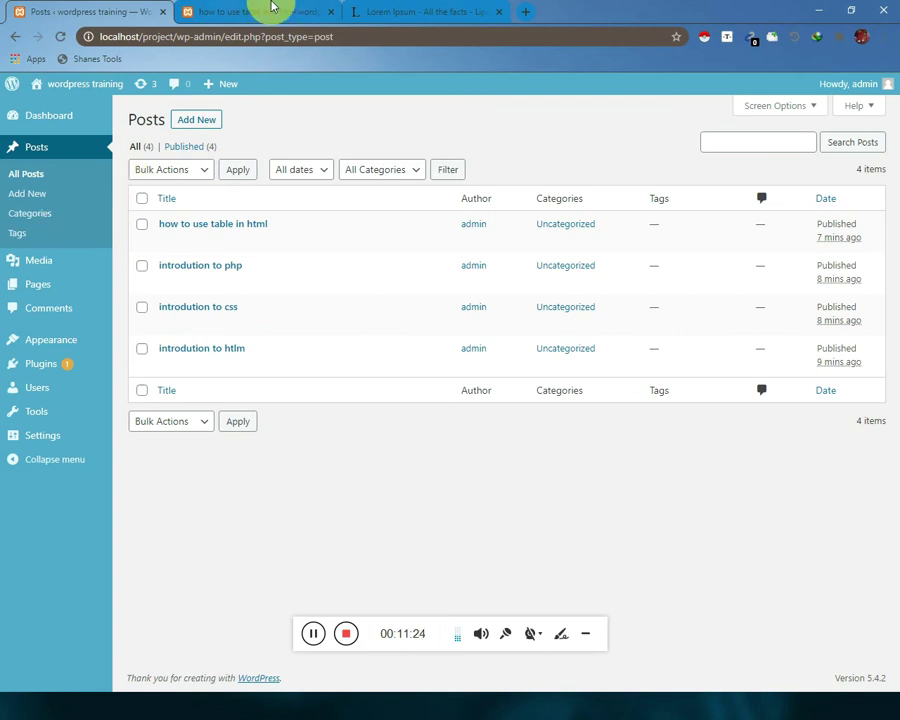
# Quick-edit the "how to use table in html" post to replace its Uncategorized category with HTLM, and update it
pyautogui.click(268, 8)
pyautogui.click(105, 10)
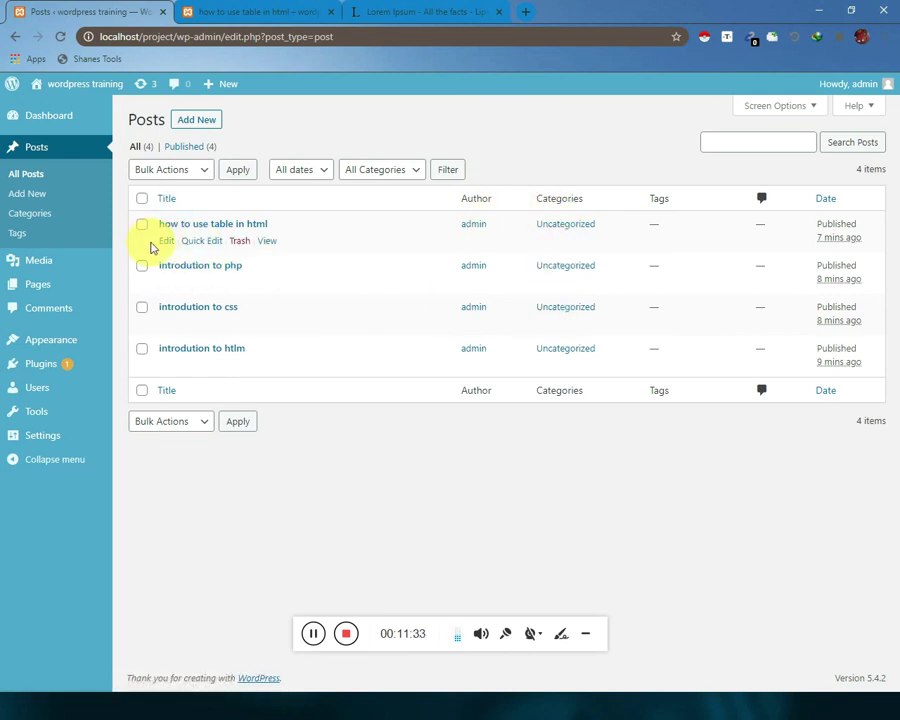
pyautogui.click(195, 242)
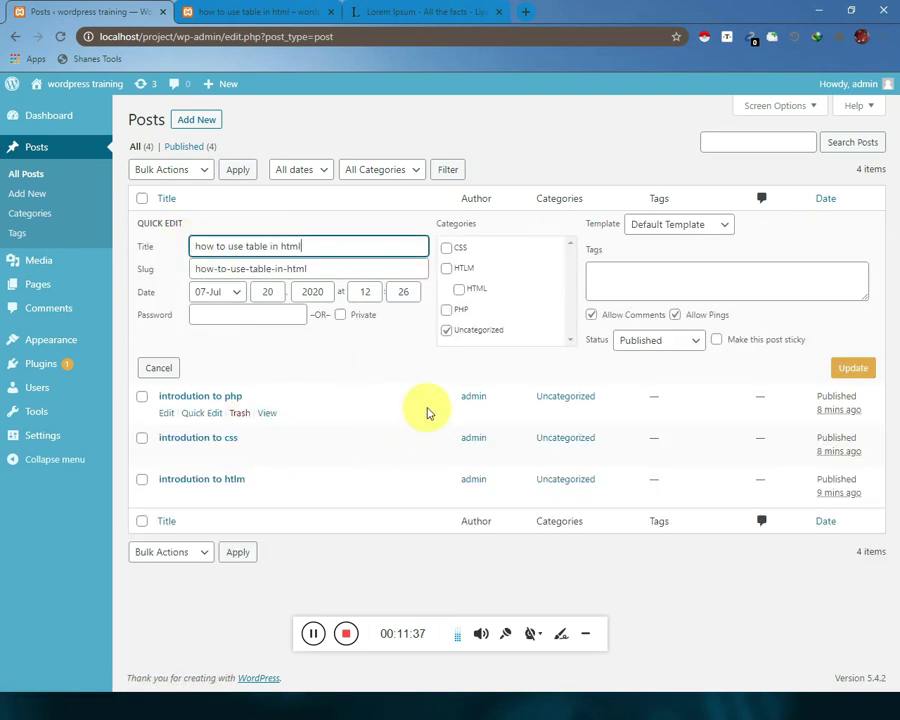
pyautogui.click(447, 331)
pyautogui.click(447, 269)
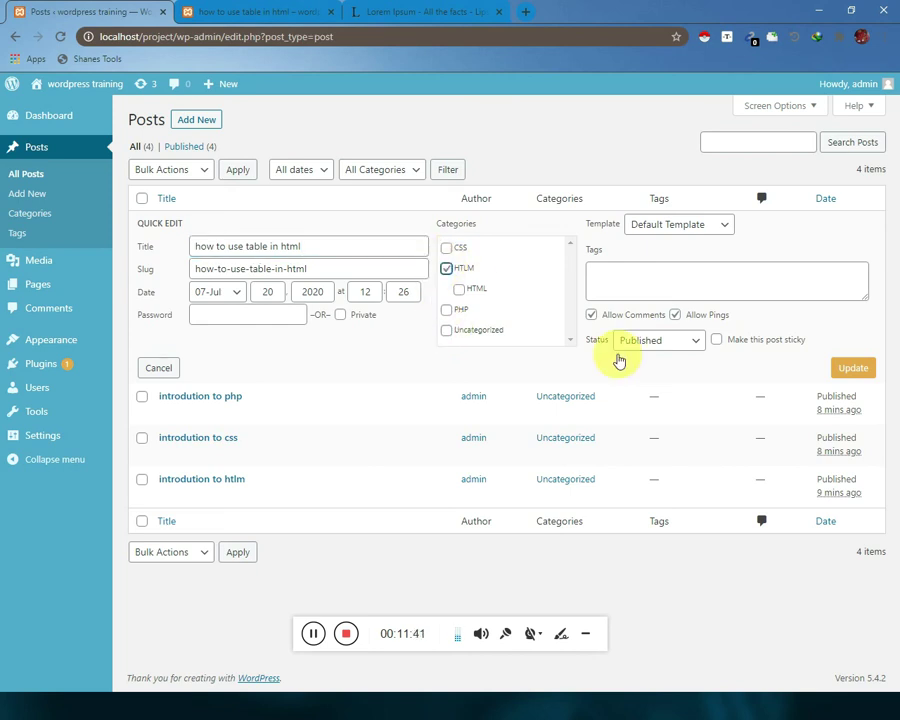
pyautogui.click(853, 370)
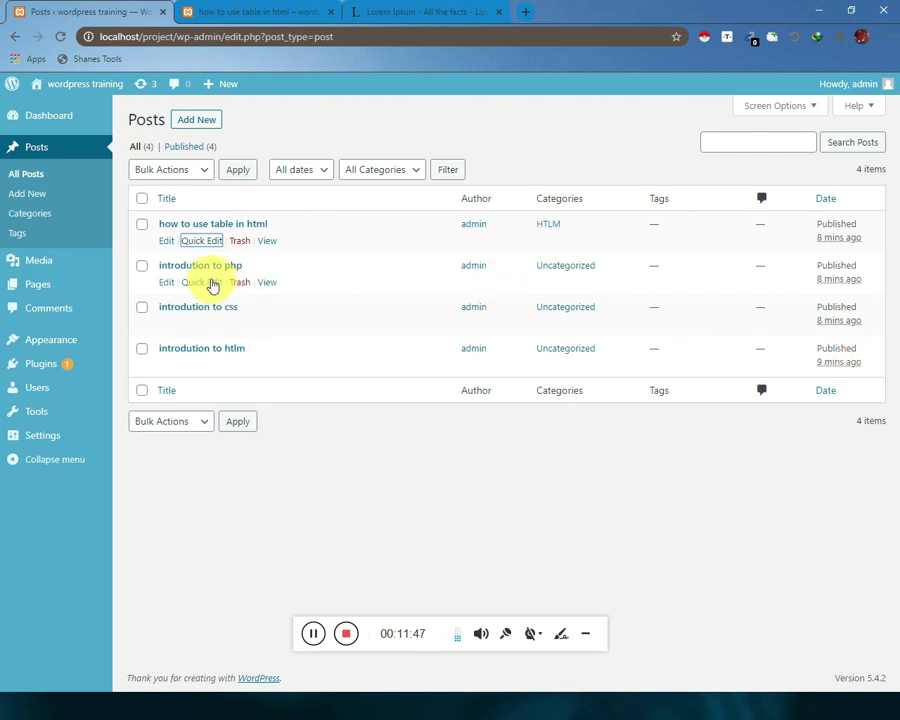
# Quick-edit the "introdution to php" post to replace its Uncategorized category with PHP, and update it
pyautogui.click(203, 282)
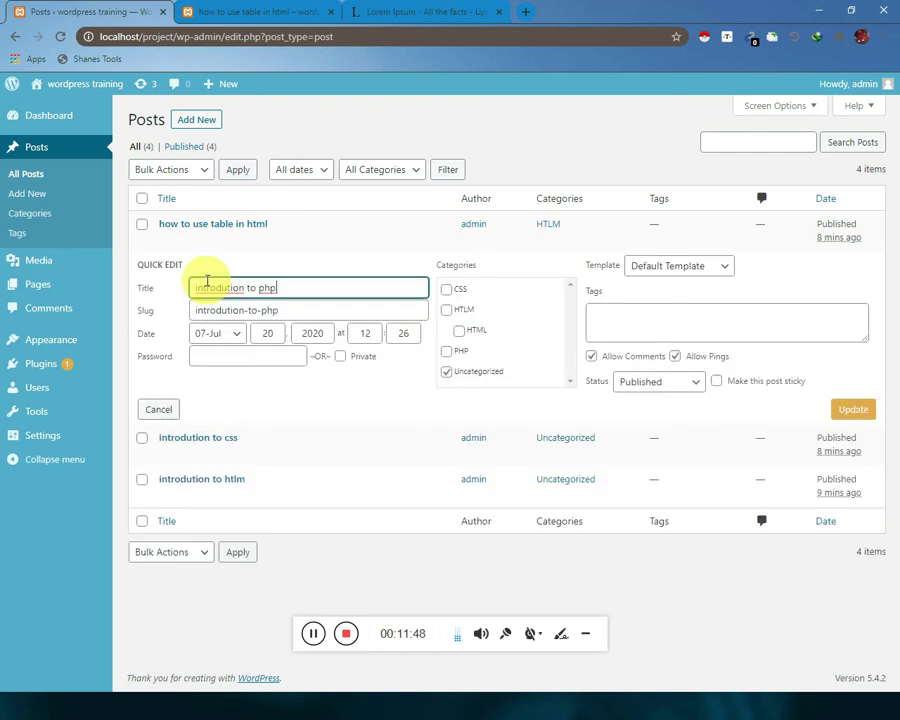
pyautogui.click(449, 352)
pyautogui.click(448, 372)
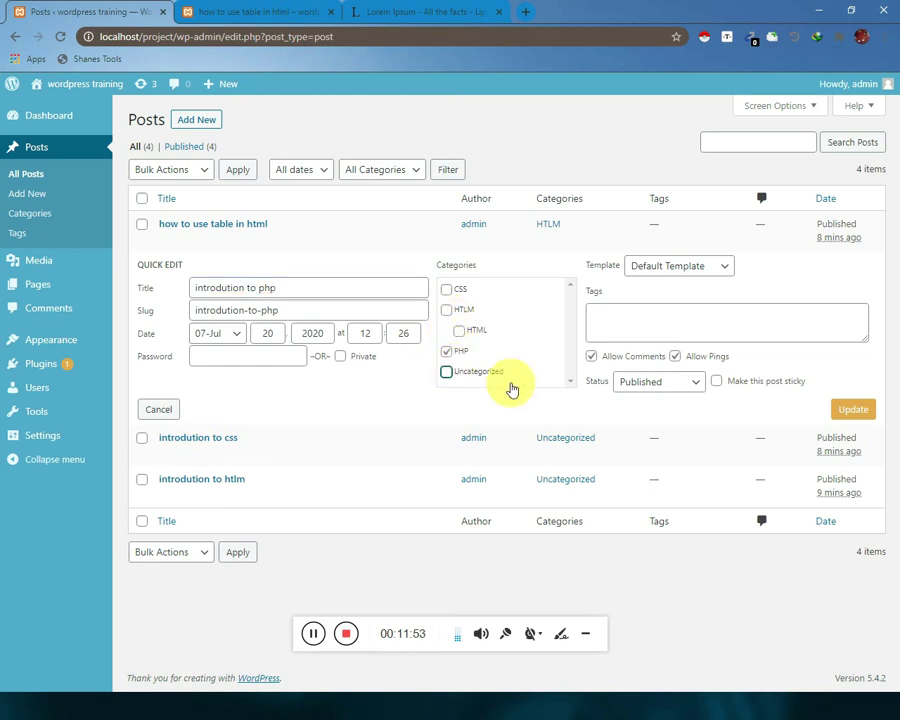
pyautogui.click(852, 410)
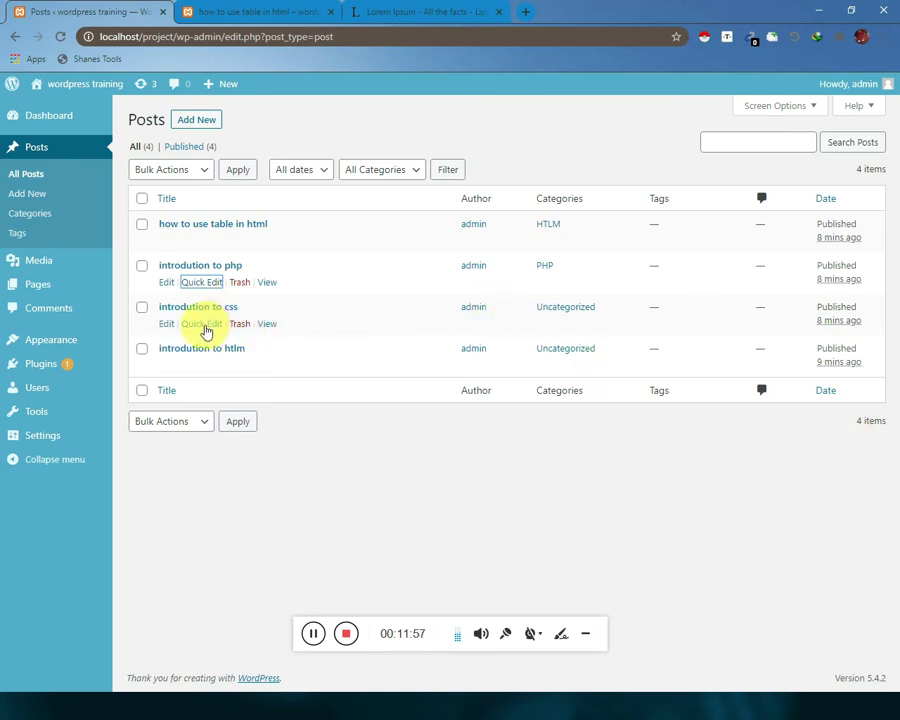
# Quick-edit the "introdution to css" post to replace its Uncategorized category with CSS, and update it
pyautogui.click(199, 326)
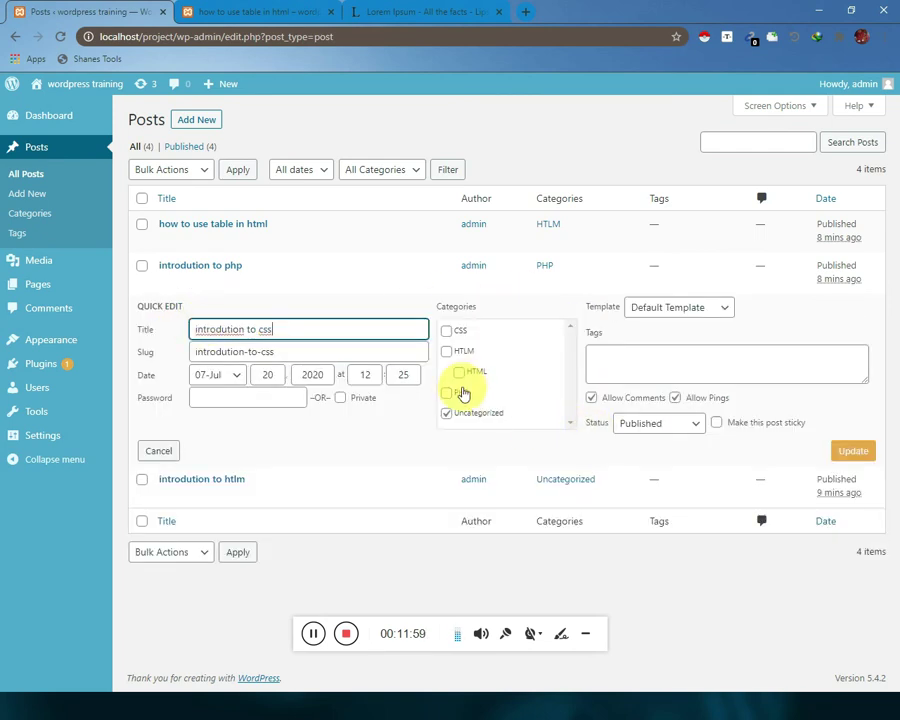
pyautogui.click(446, 331)
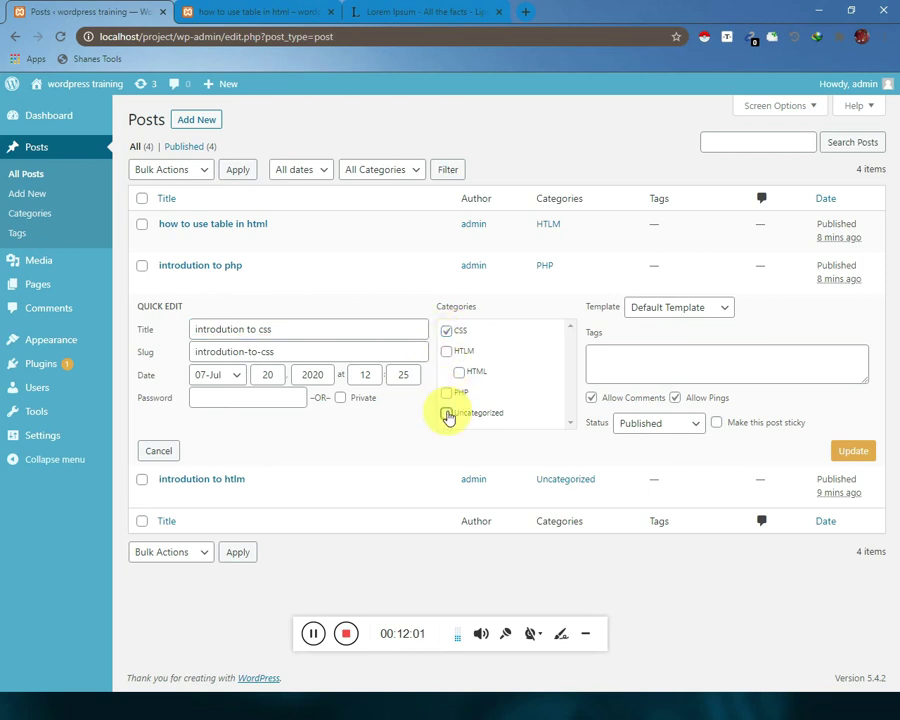
pyautogui.click(448, 416)
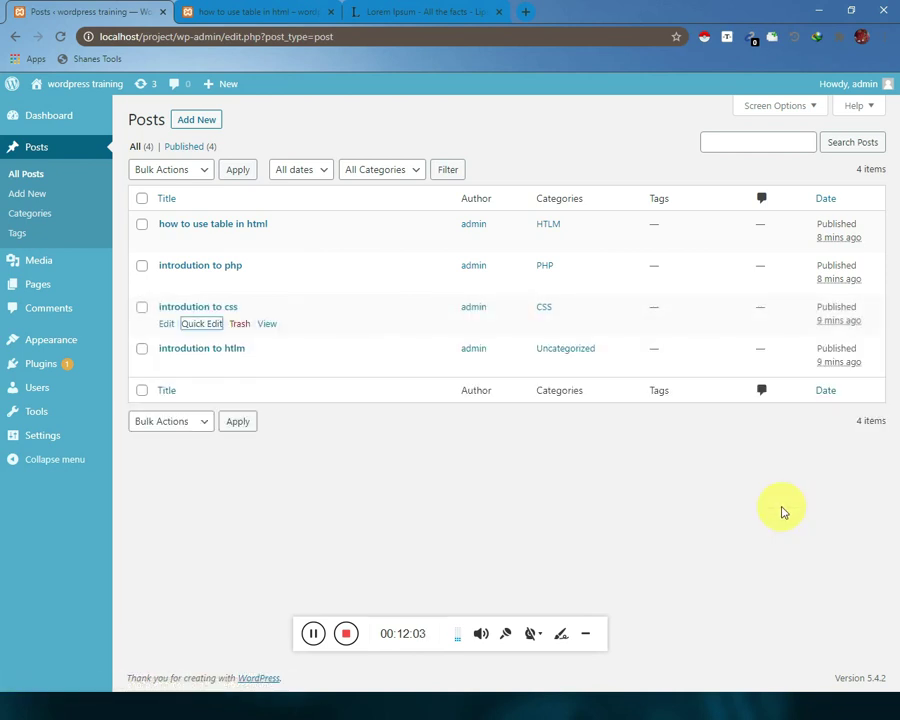
# Quick-edit the "introdution to htlm" post to replace its Uncategorized category with the HTML subcategory, and update it
pyautogui.click(201, 366)
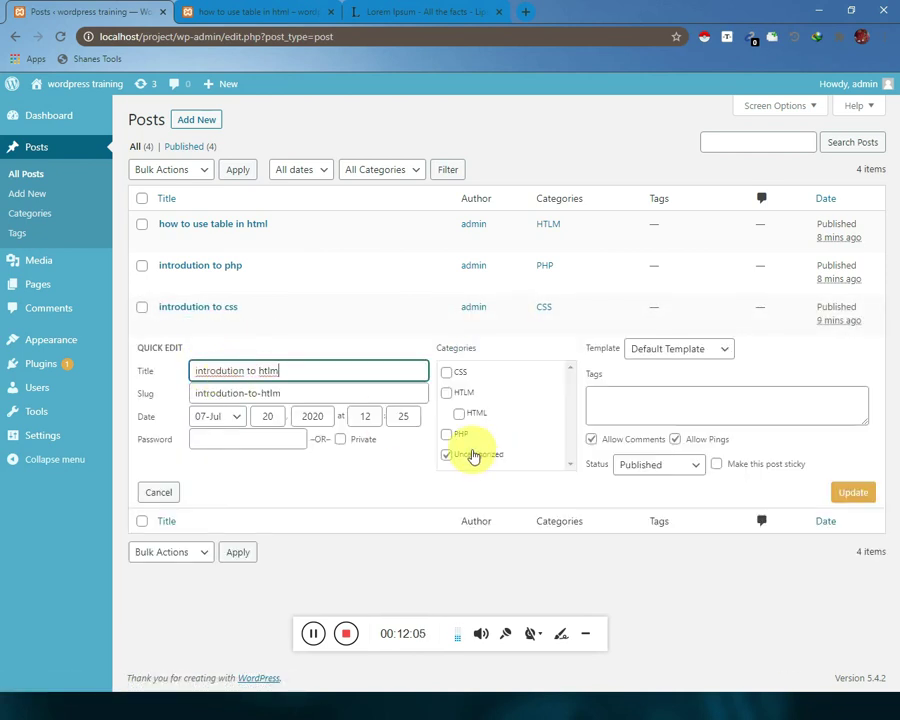
pyautogui.click(449, 455)
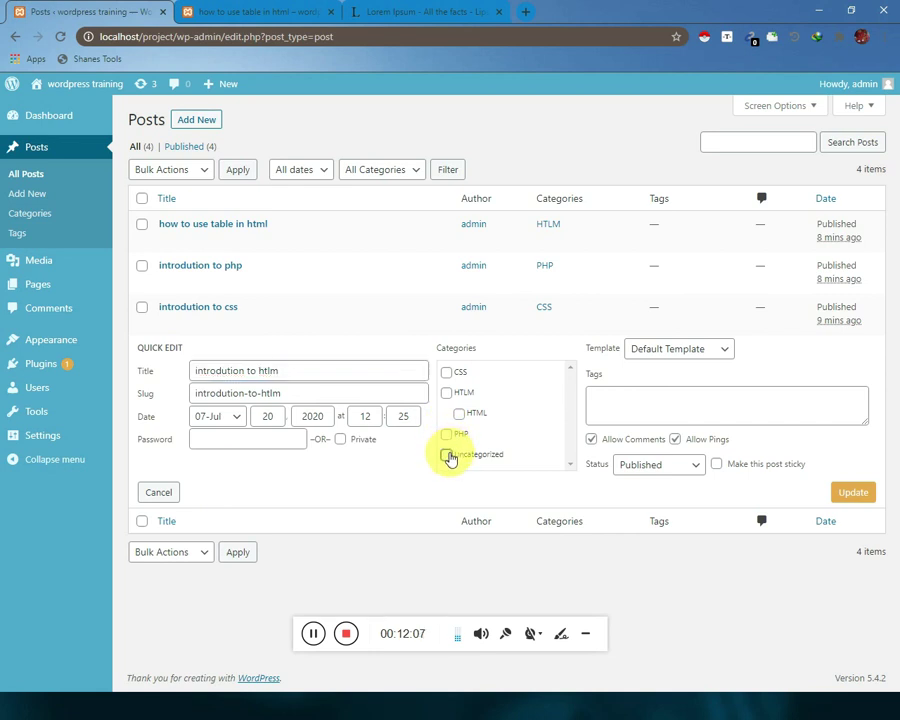
pyautogui.click(459, 414)
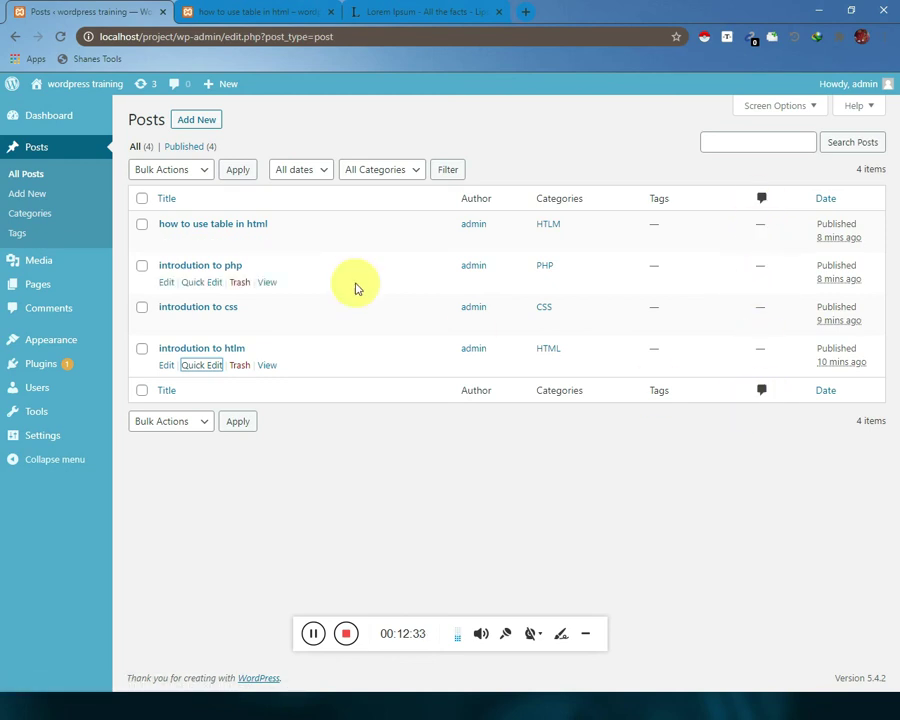
# Open the "introdution to htlm" post on the public site and check its footer's list of categories
pyautogui.click(228, 11)
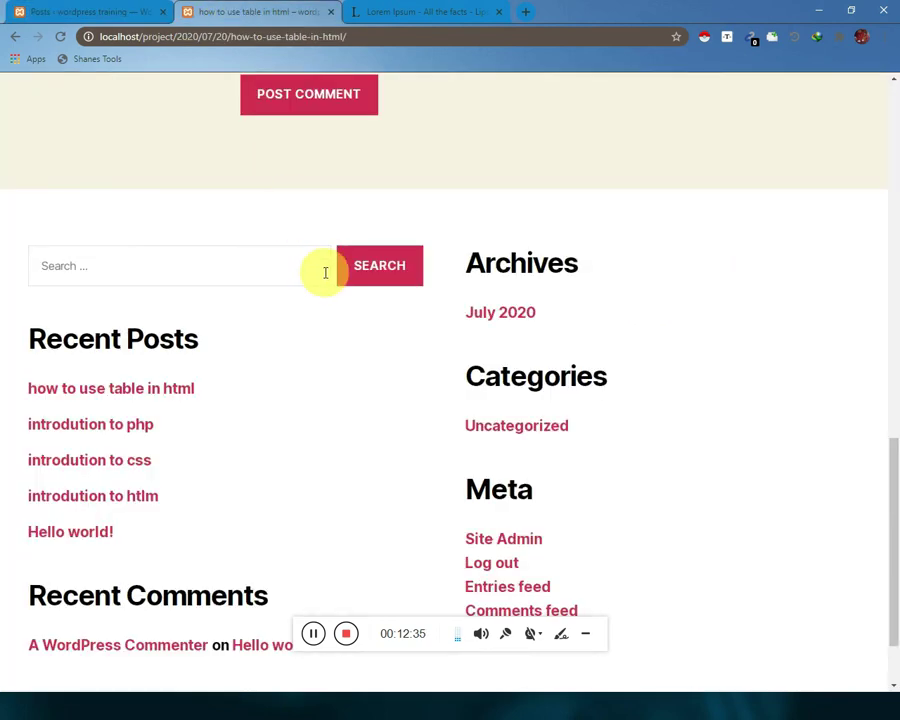
pyautogui.scroll(-1, 340, 330)
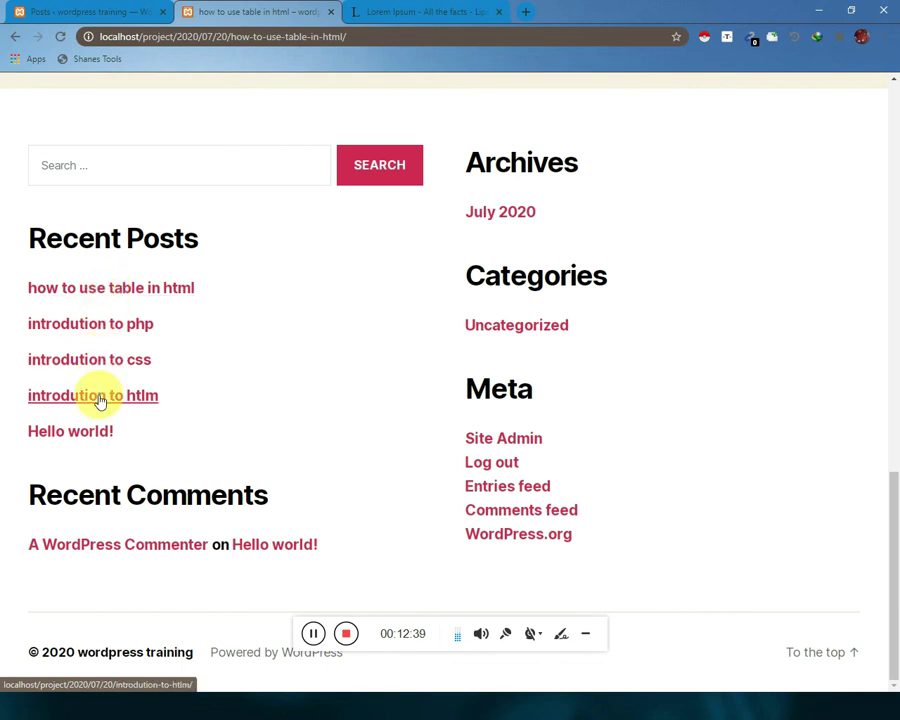
pyautogui.click(138, 400)
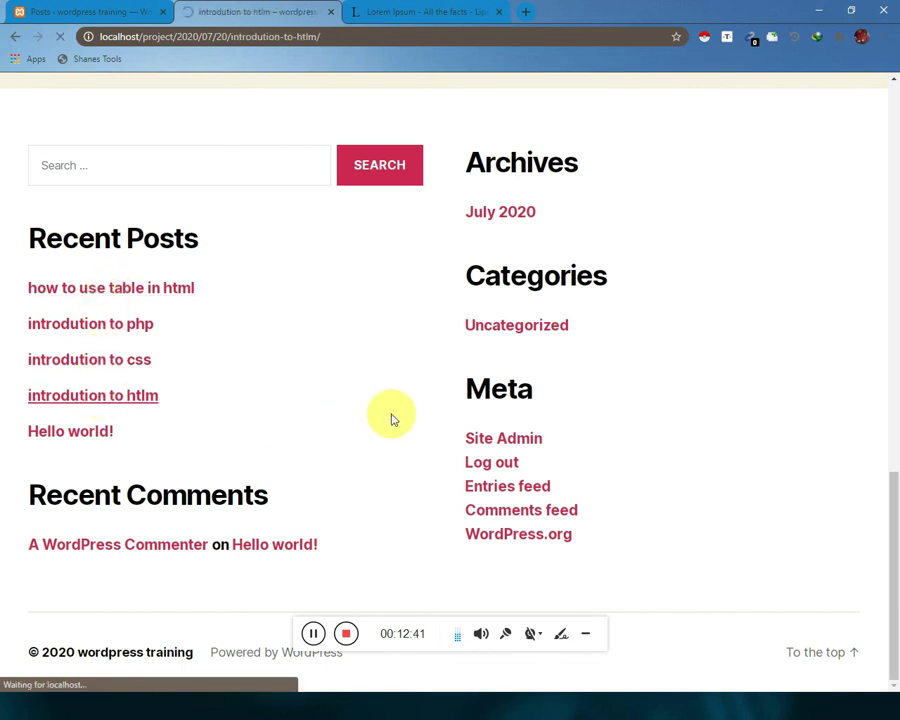
pyautogui.scroll(-5, 536, 456)
pyautogui.scroll(-7, 540, 464)
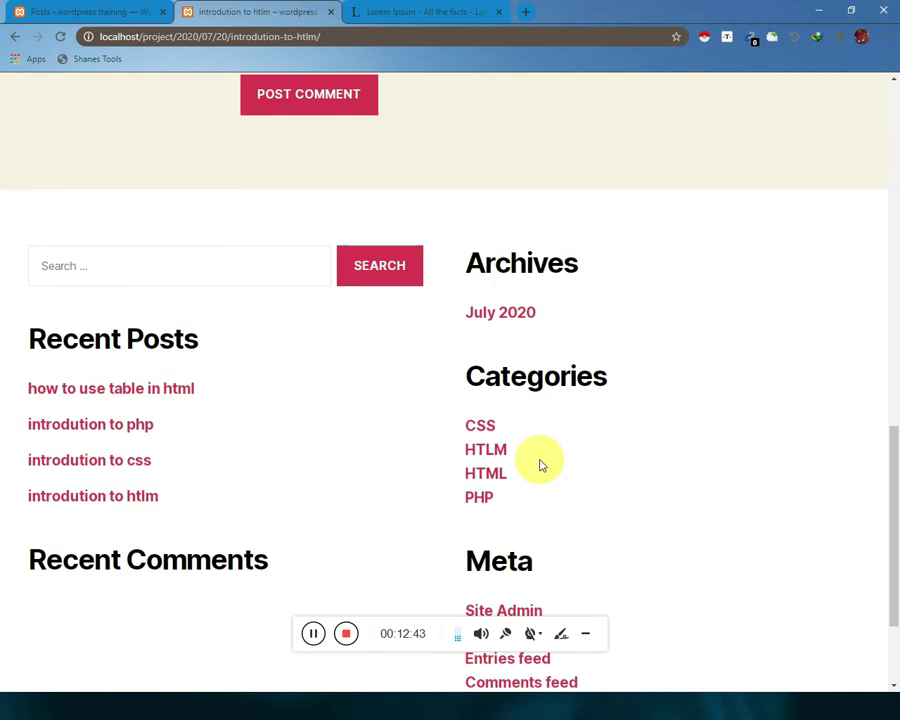
# Post the comment "bad post" on the "introdution to htlm" post
pyautogui.scroll(5, 540, 462)
pyautogui.scroll(1, 540, 462)
pyautogui.click(346, 453)
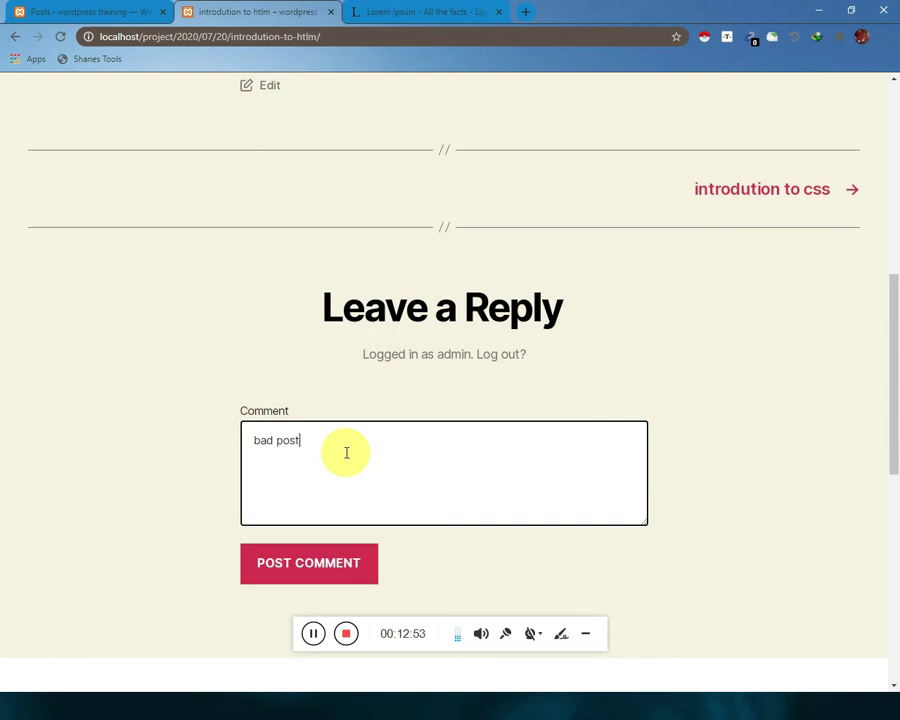
pyautogui.click(364, 565)
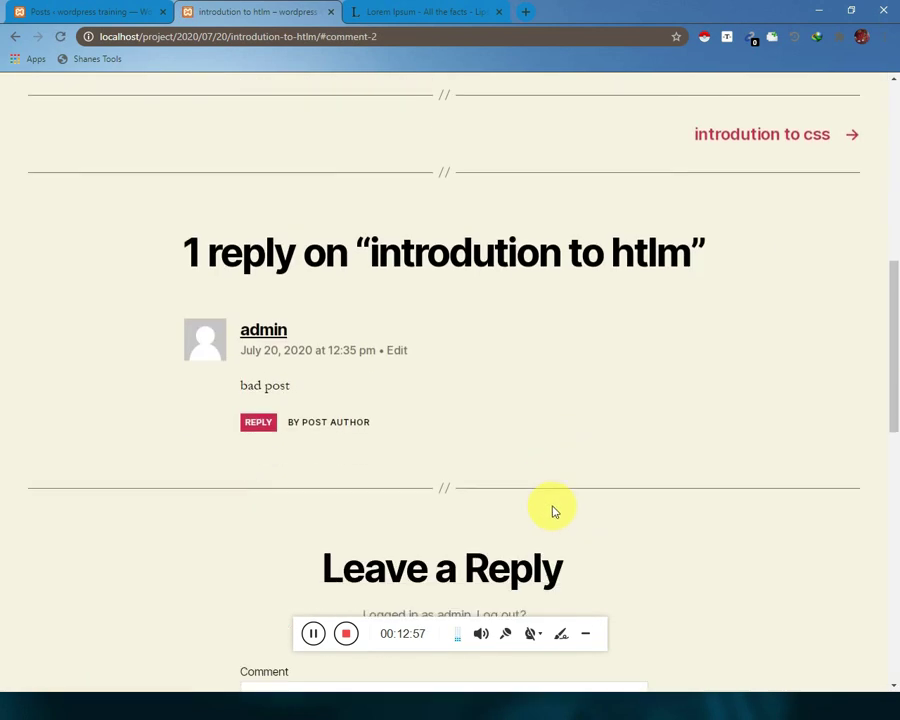
# Reload the admin post list, open the comments on "introdution to htlm" and unapprove the "bad post" comment
pyautogui.click(80, 8)
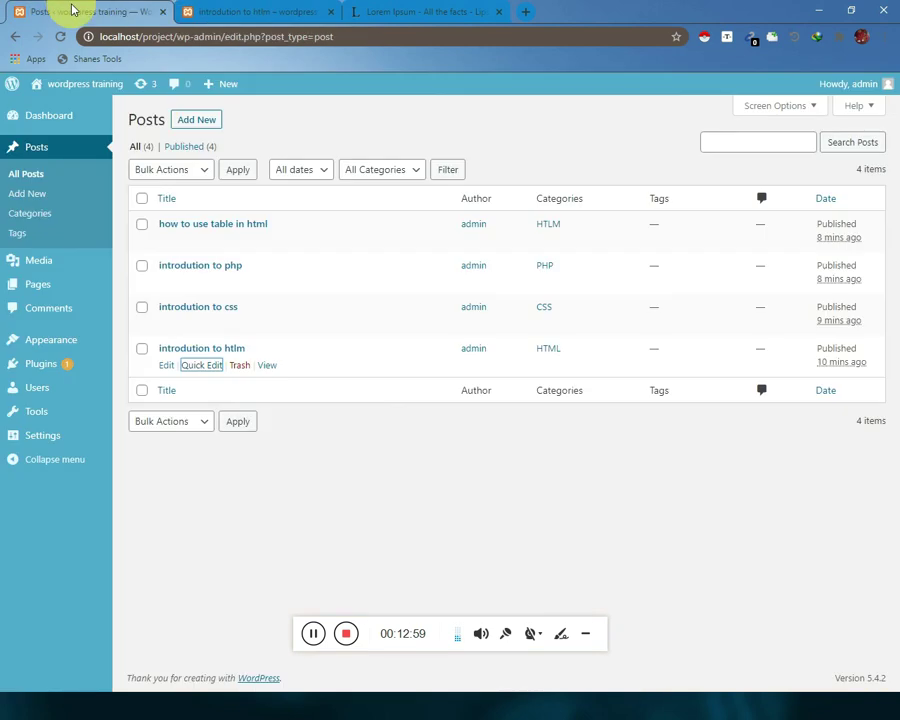
pyautogui.click(56, 36)
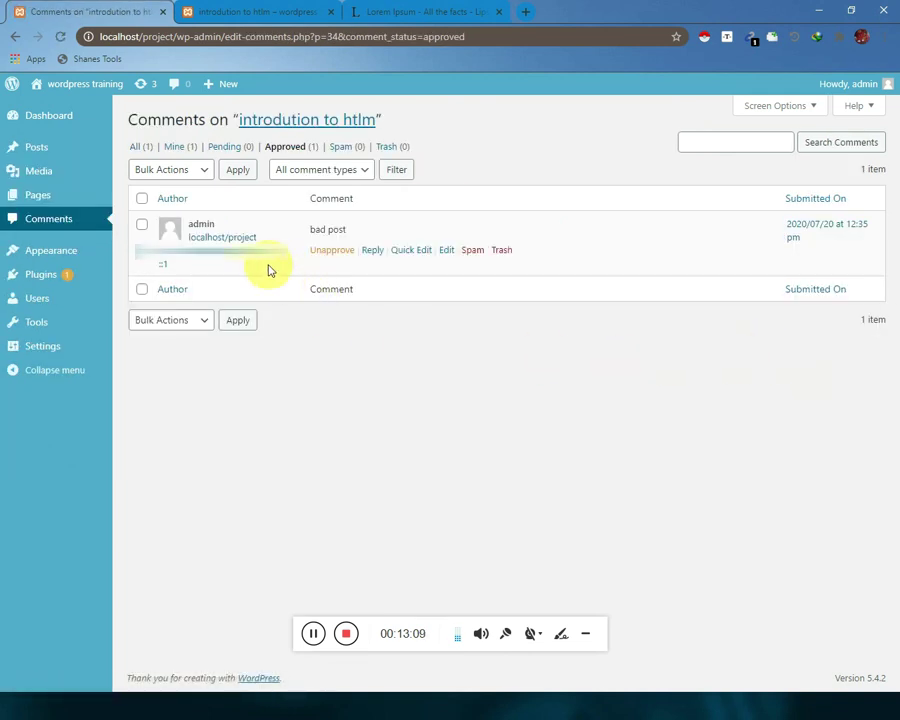
pyautogui.click(339, 252)
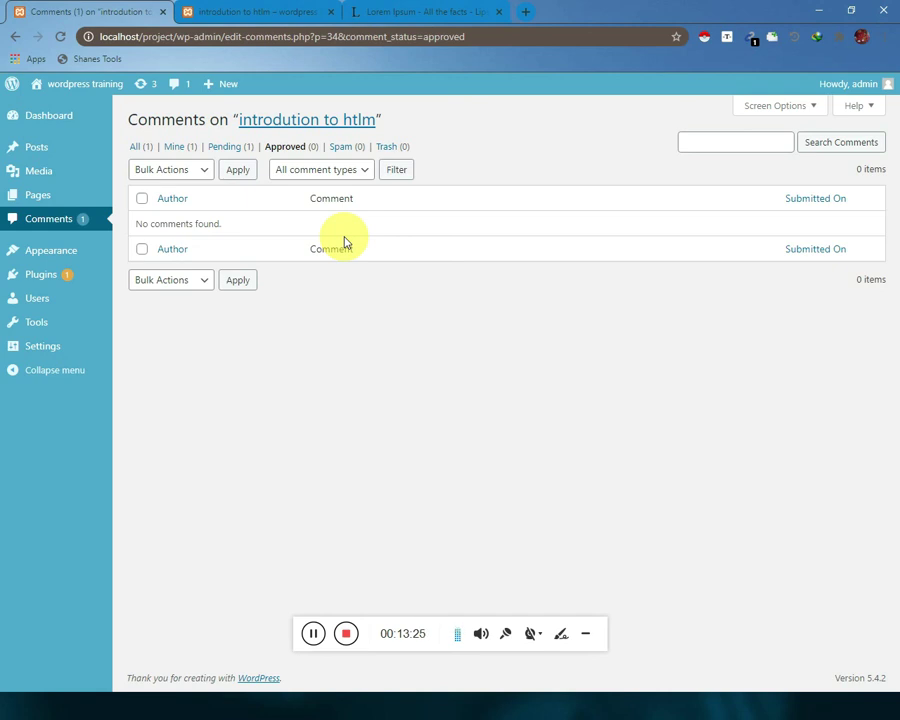
# Approve the pending "bad post" comment and show all comments on the "introdution to htlm" post
pyautogui.click(202, 176)
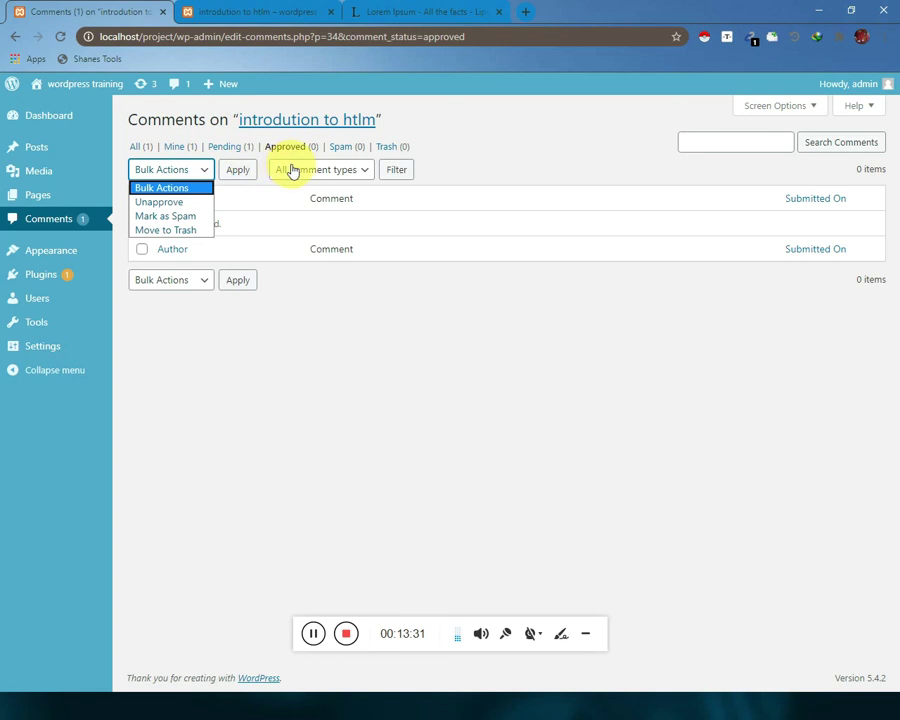
pyautogui.click(234, 148)
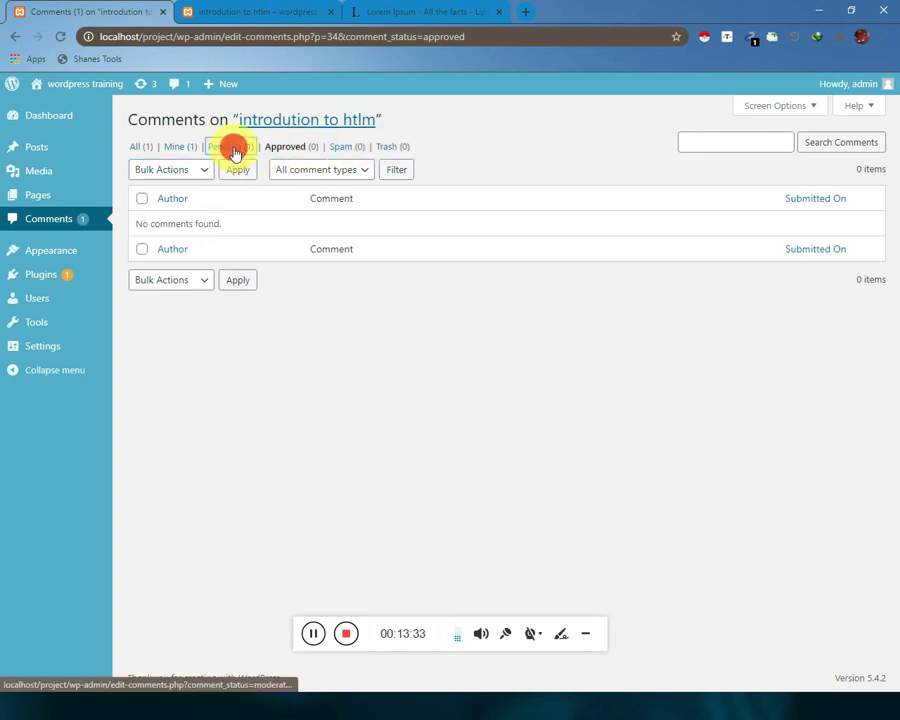
pyautogui.moveTo(321, 256)
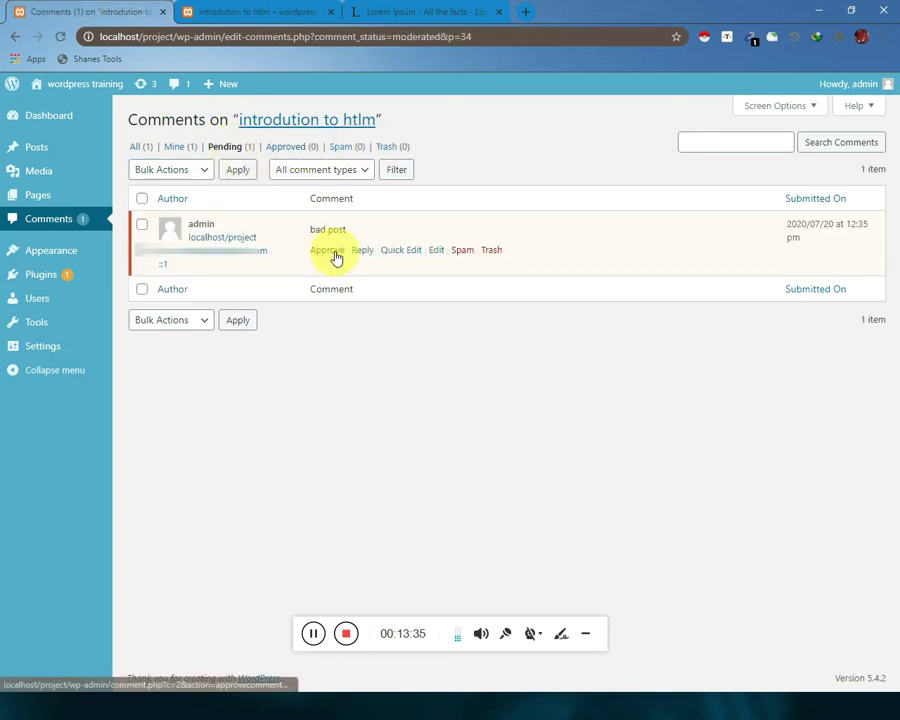
pyautogui.click(331, 255)
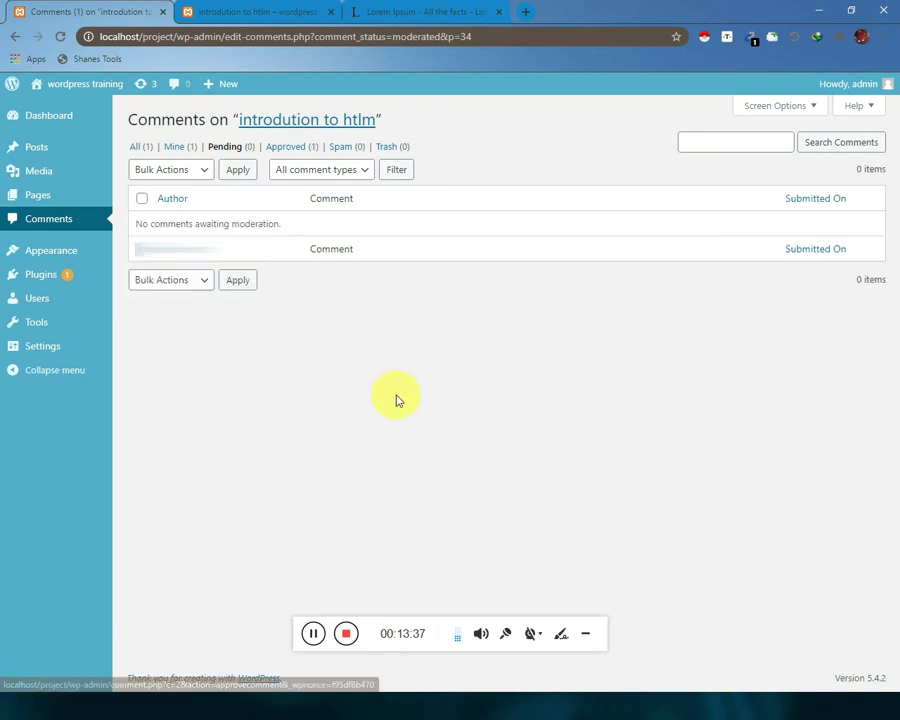
pyautogui.click(141, 148)
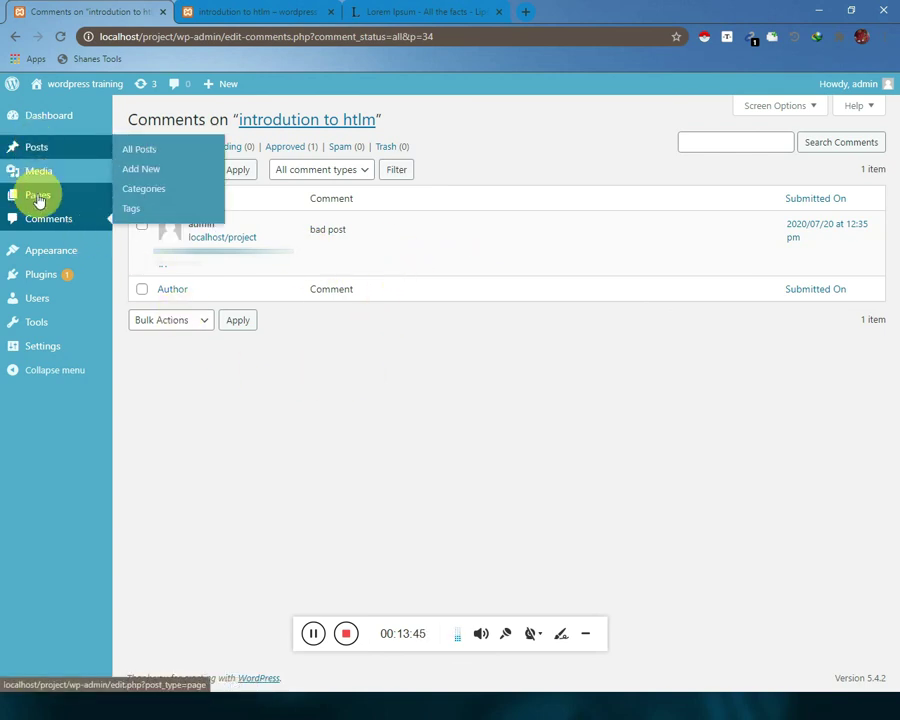
# Open the "how to use table in html" post for editing and add the tag "html"
pyautogui.click(46, 151)
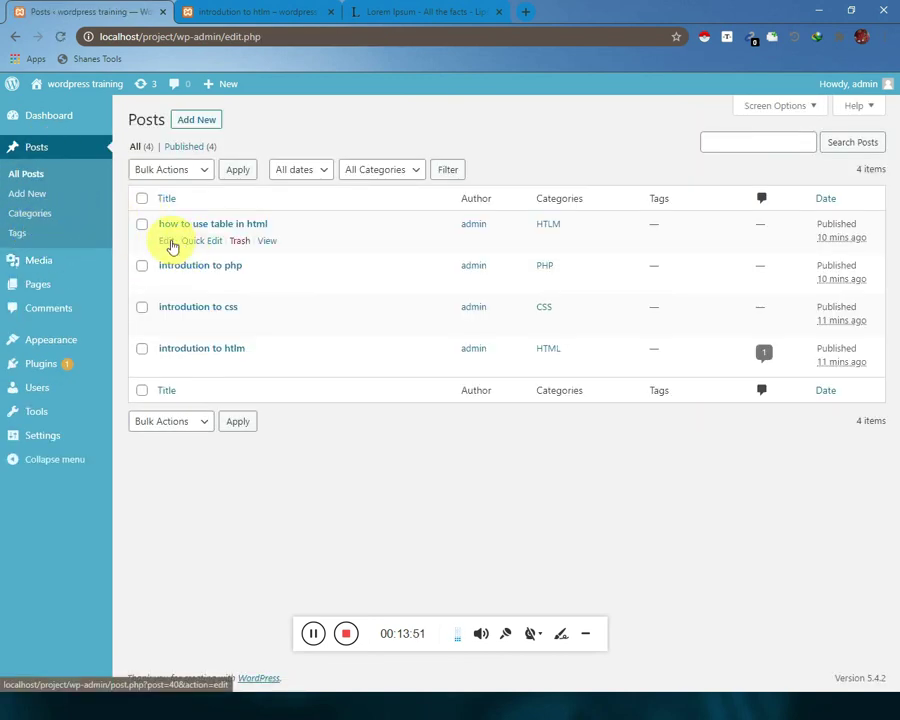
pyautogui.click(170, 243)
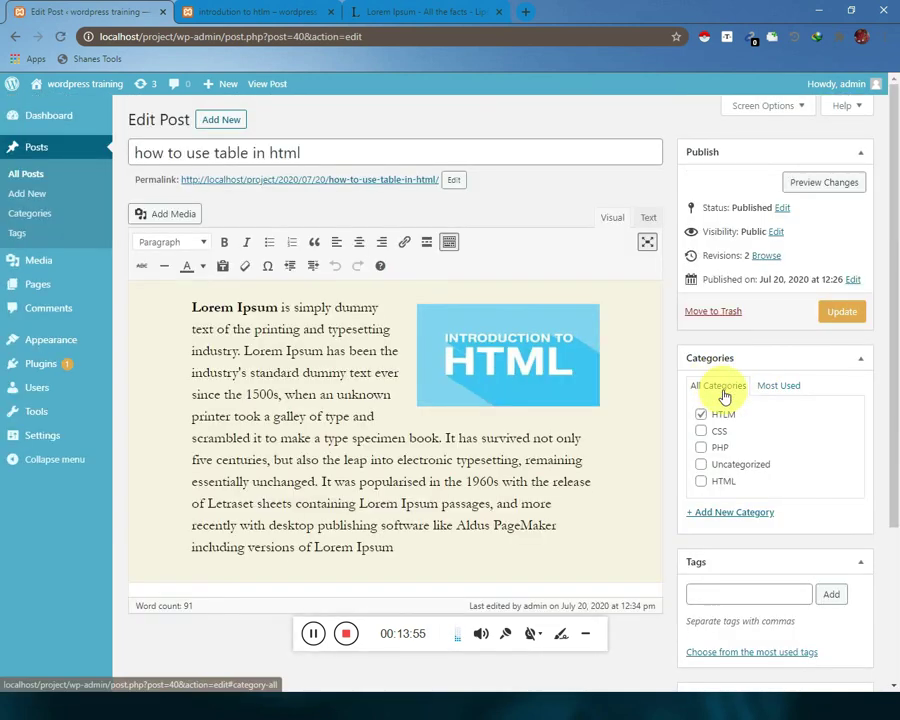
pyautogui.scroll(-2, 783, 559)
pyautogui.click(711, 380)
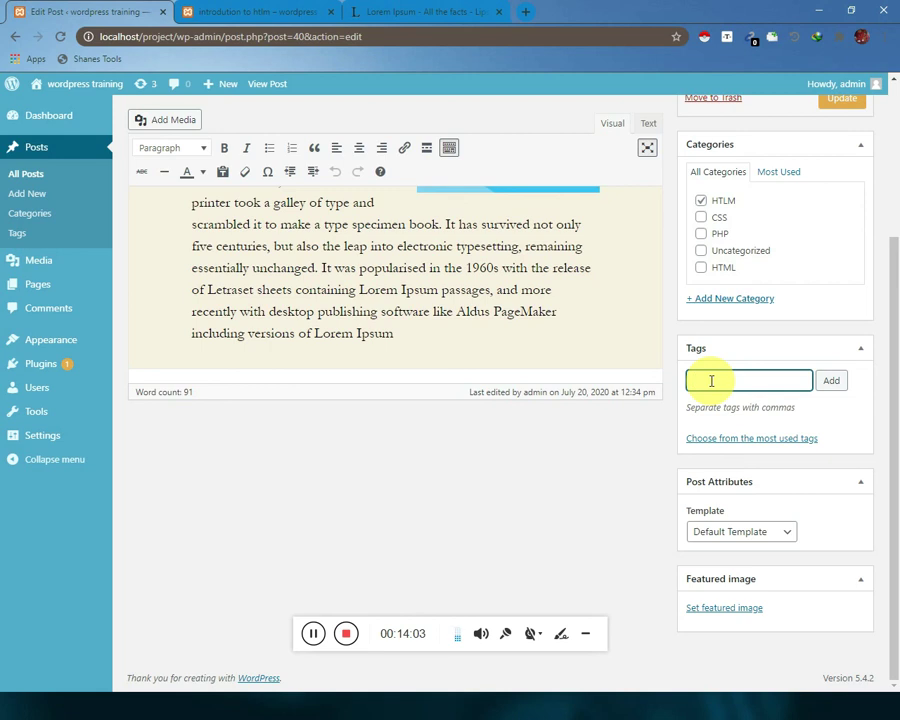
pyautogui.scroll(2, 711, 390)
pyautogui.scroll(-1, 710, 410)
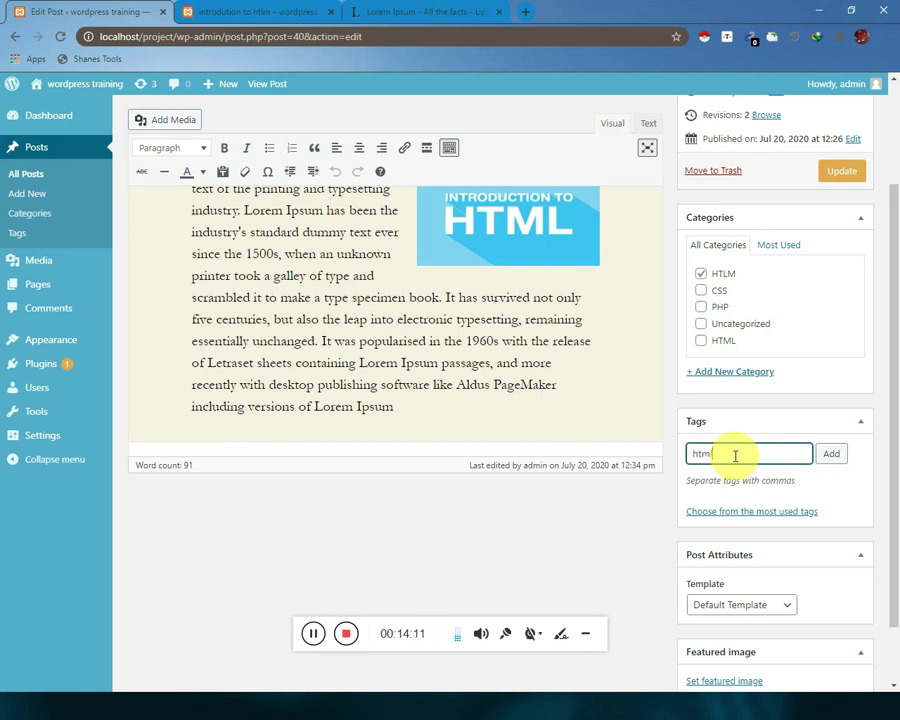
pyautogui.click(833, 453)
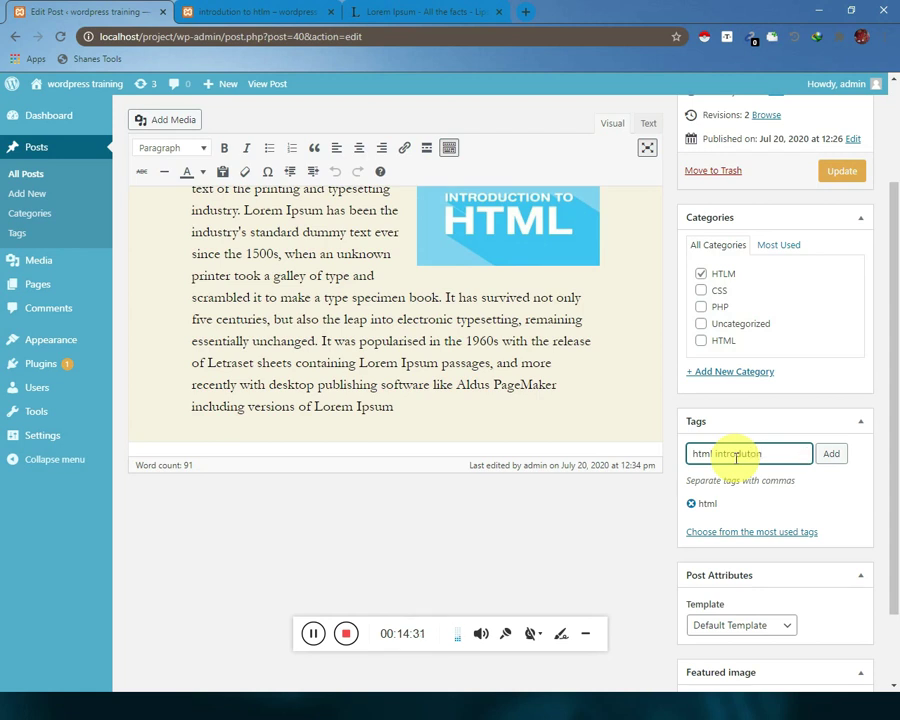
# Add the tag "html introduton" to the post and review its tags alongside the content
pyautogui.click(826, 455)
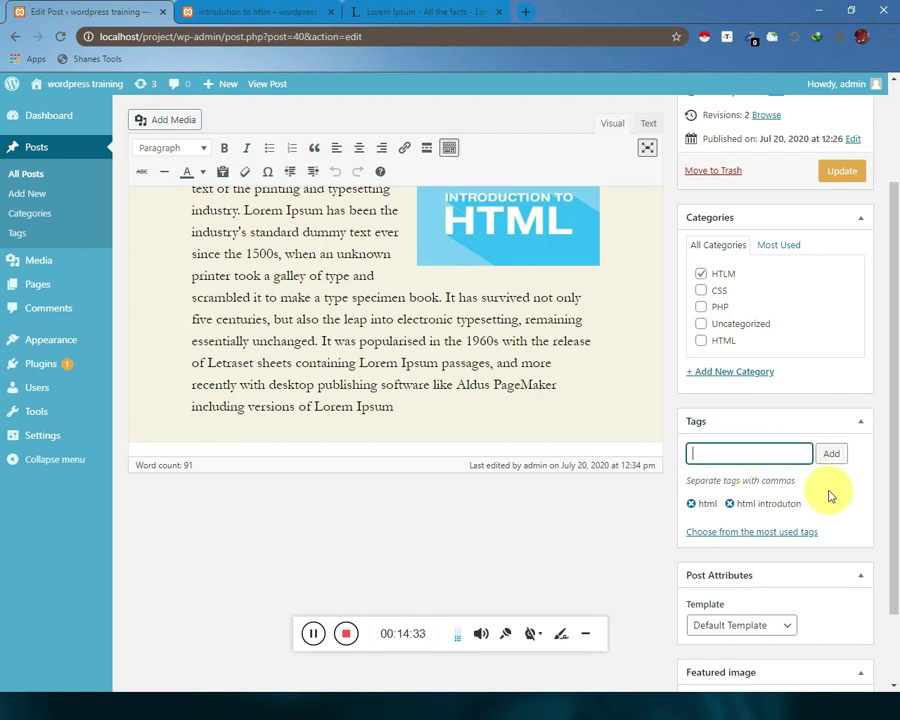
pyautogui.scroll(2, 827, 495)
pyautogui.scroll(-2, 827, 492)
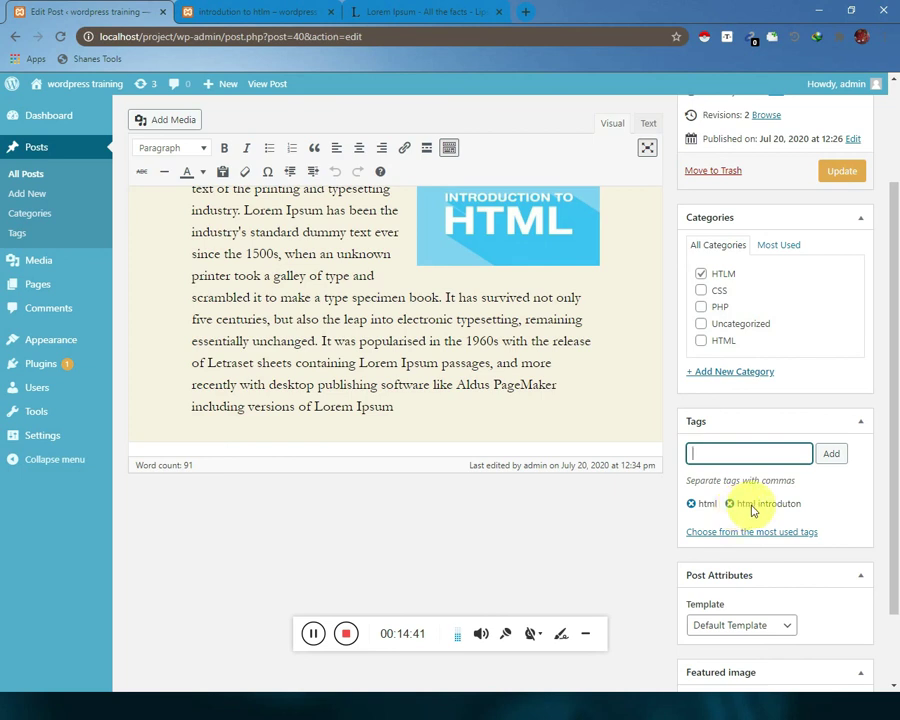
pyautogui.scroll(2, 537, 356)
pyautogui.scroll(-3, 537, 356)
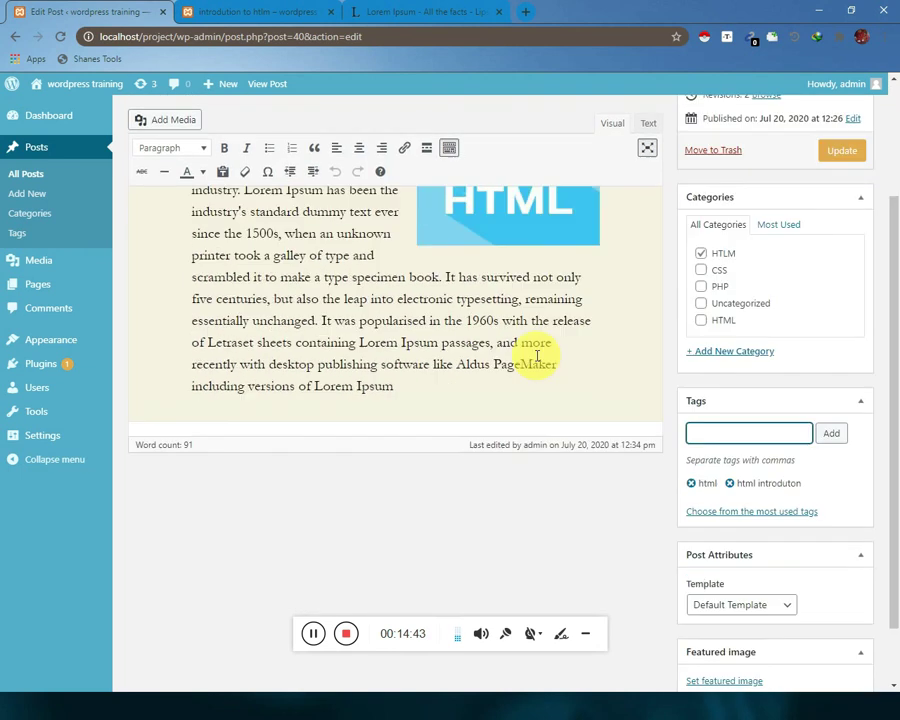
pyautogui.scroll(3, 696, 374)
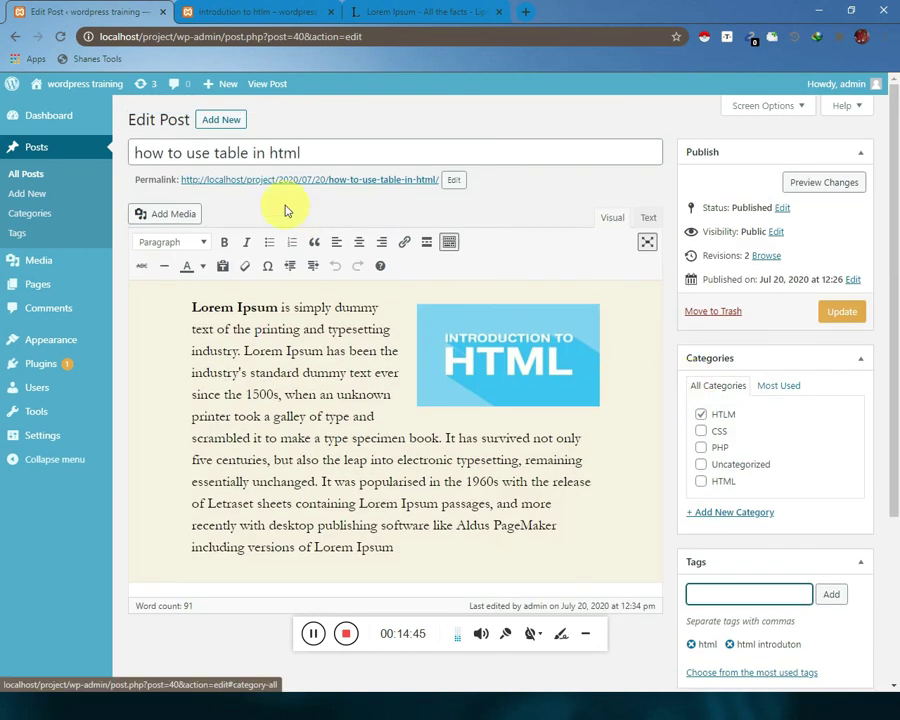
# Return to the list of all posts, search it for "css" and show the date filter's options
pyautogui.click(42, 174)
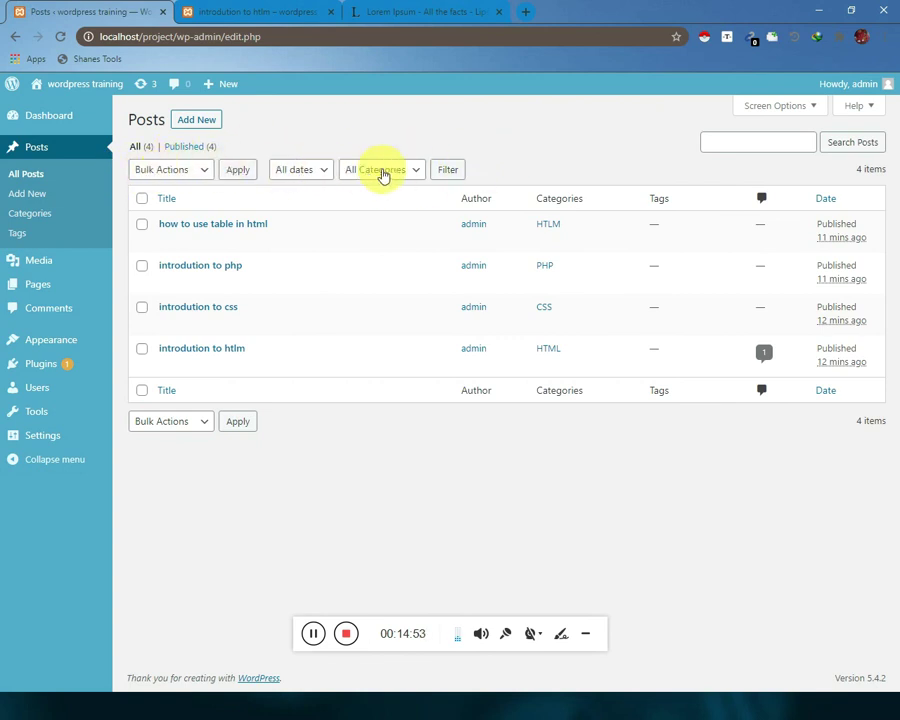
pyautogui.click(380, 171)
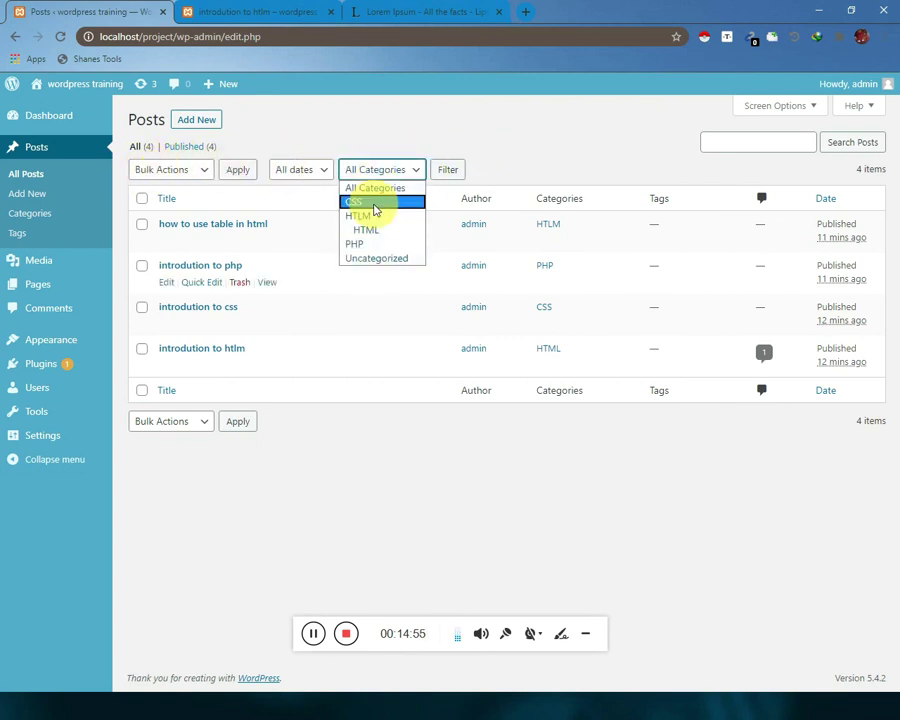
pyautogui.click(737, 148)
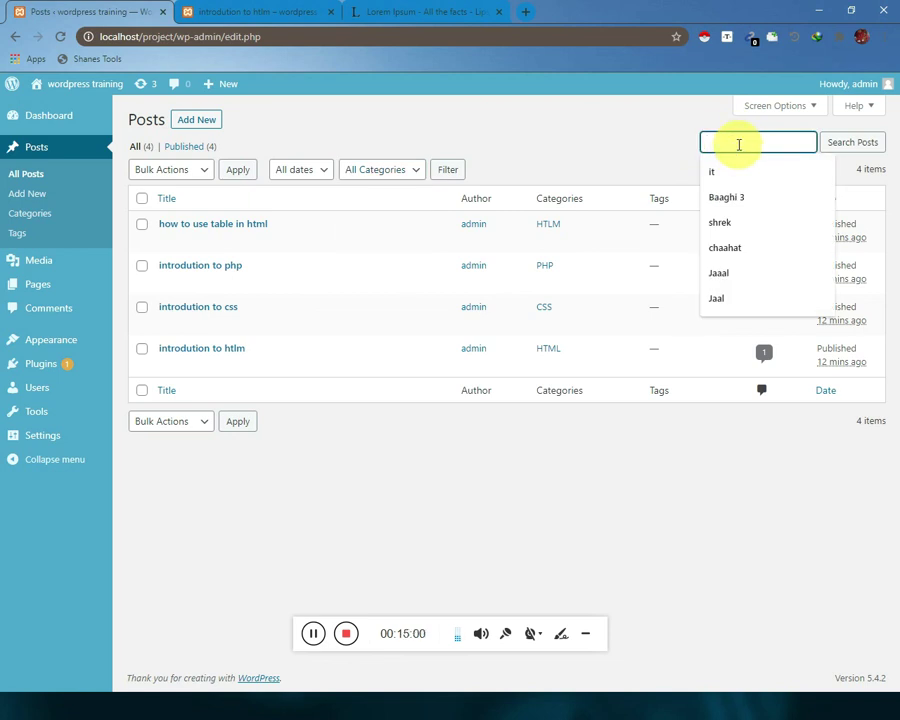
pyautogui.write('css')
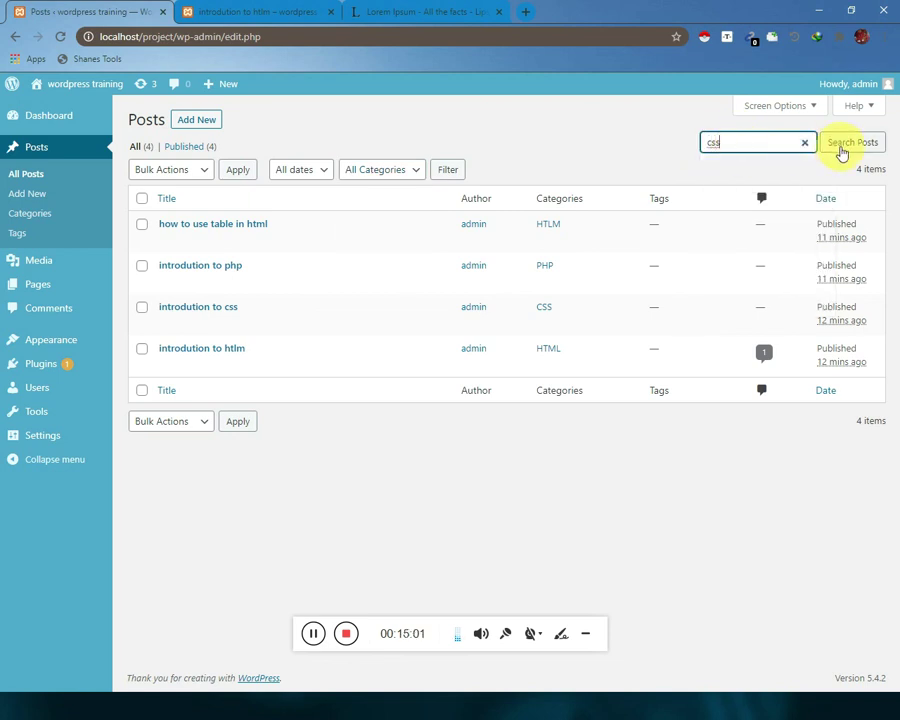
pyautogui.click(844, 142)
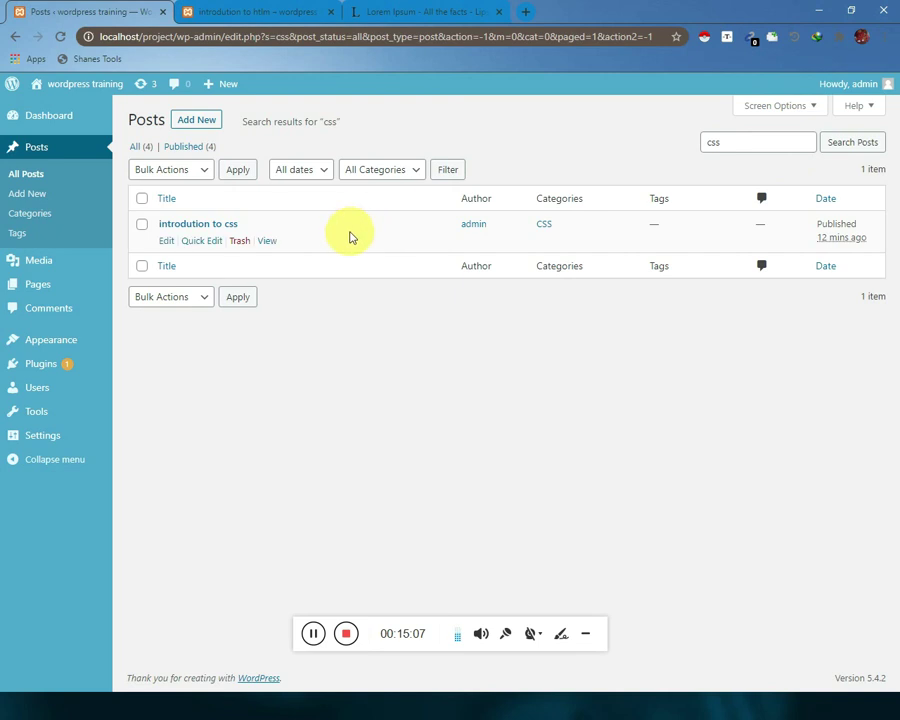
pyautogui.click(323, 177)
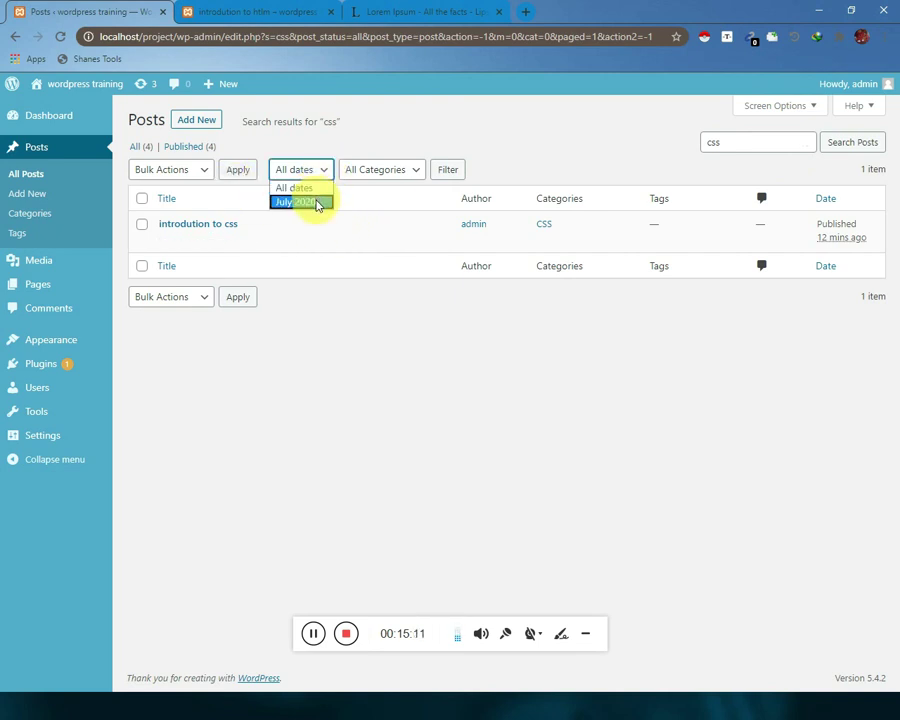
# Review the date and category filter options and the available bulk actions for the "css" search results
pyautogui.click(390, 170)
pyautogui.click(382, 170)
pyautogui.click(313, 172)
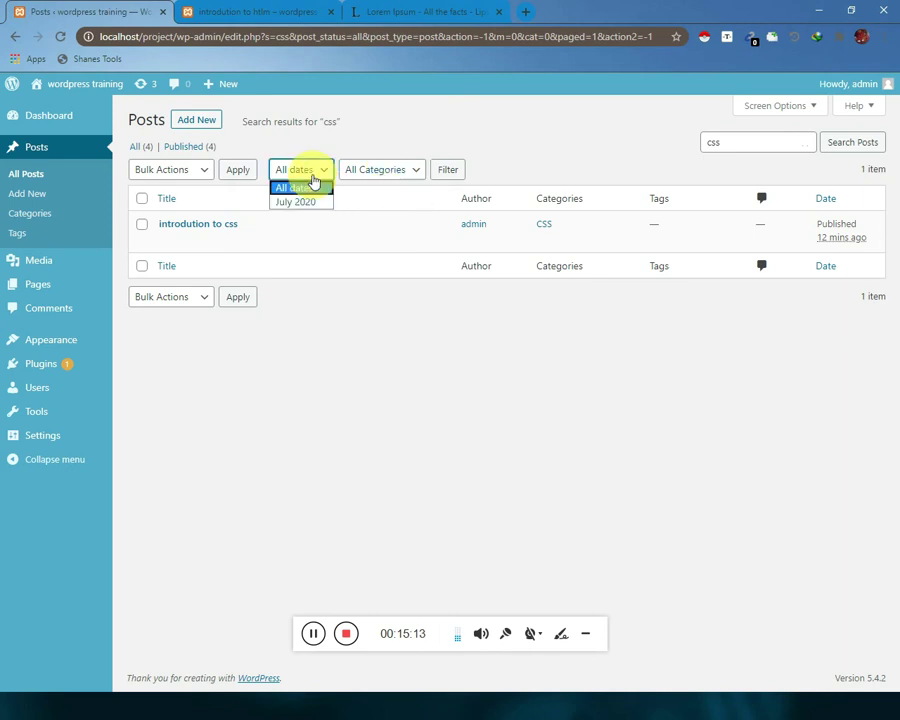
pyautogui.click(382, 172)
pyautogui.click(382, 172)
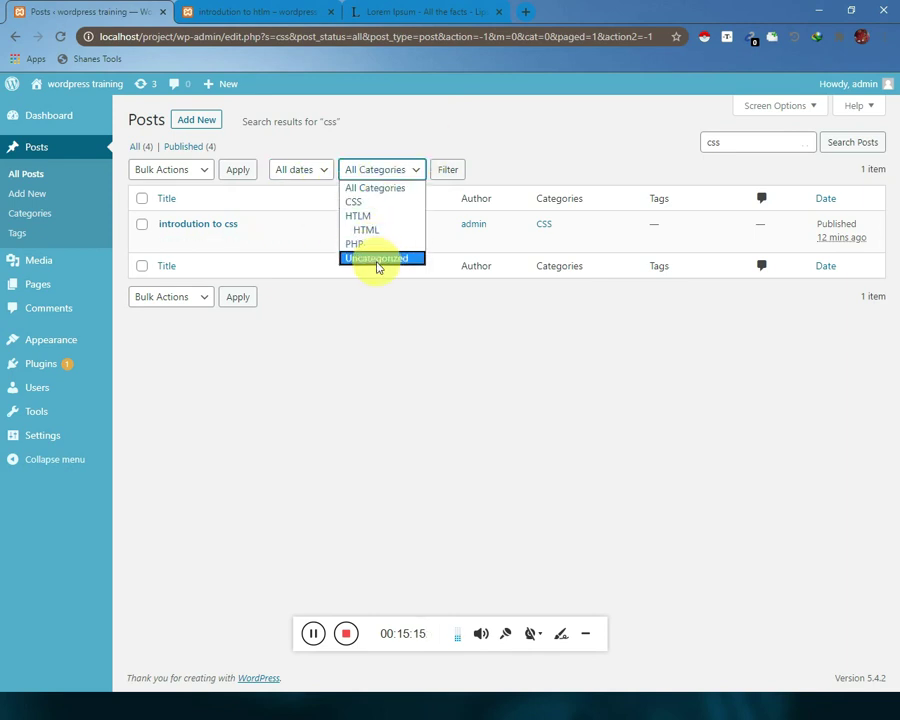
pyautogui.click(378, 342)
pyautogui.click(176, 170)
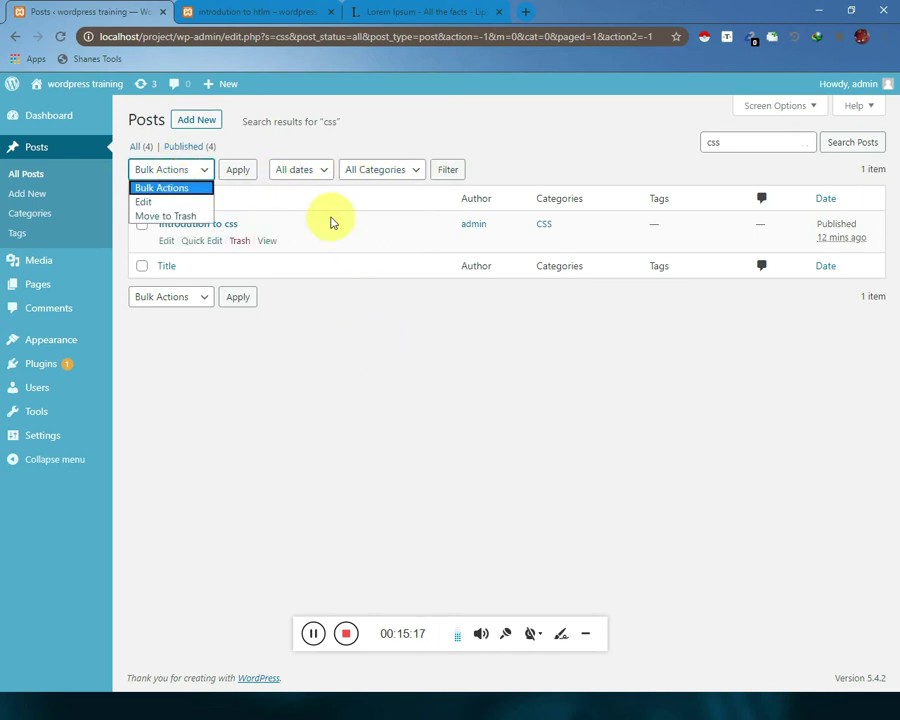
# Show all posts again and move "how to use table in html" and "introdution to php" to the Trash as a bulk action
pyautogui.click(135, 147)
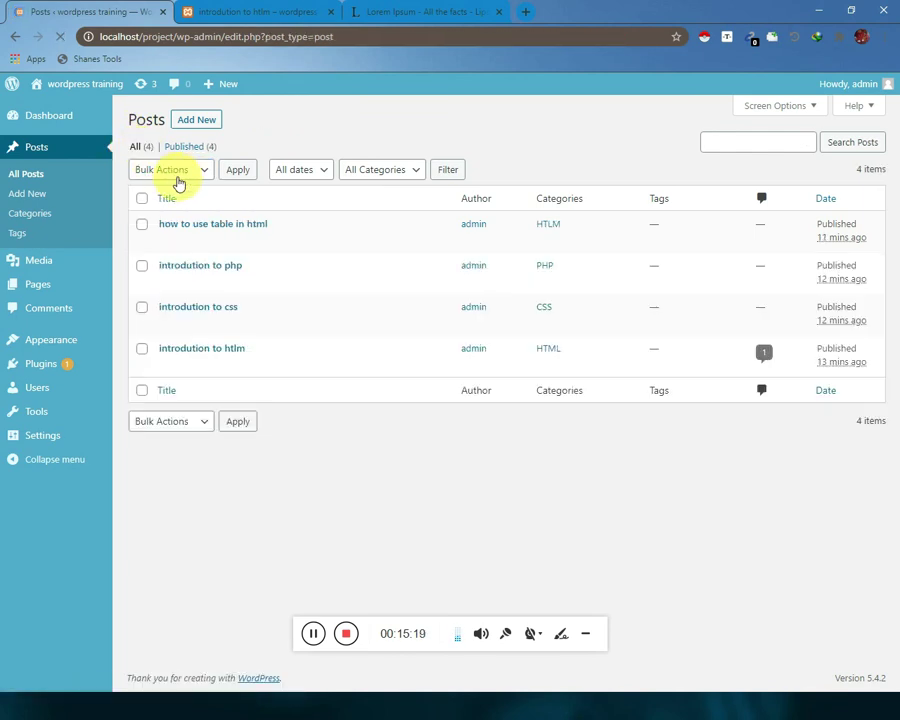
pyautogui.click(183, 176)
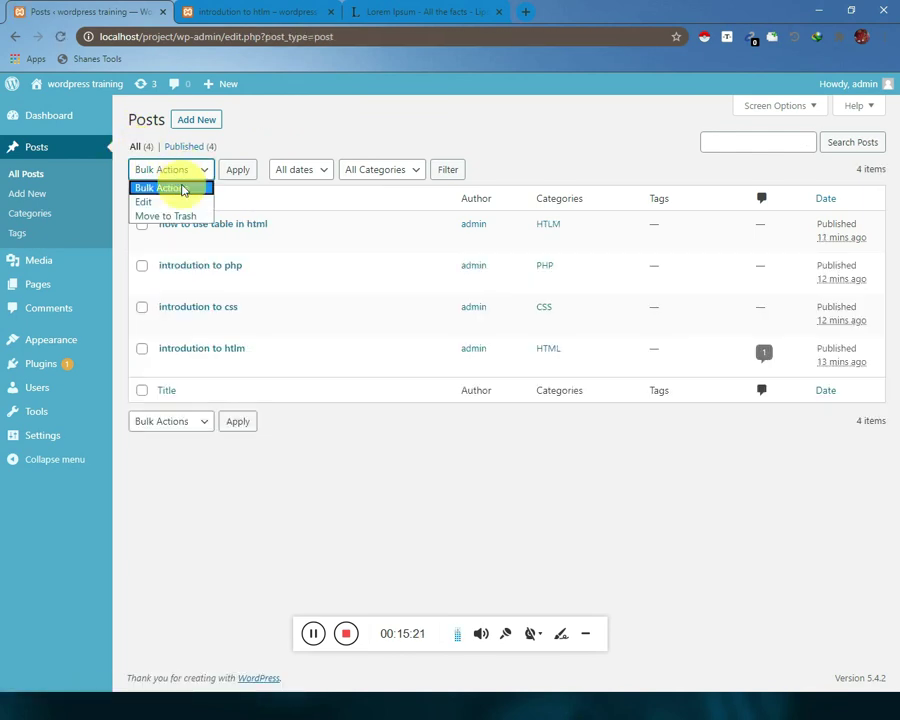
pyautogui.click(183, 217)
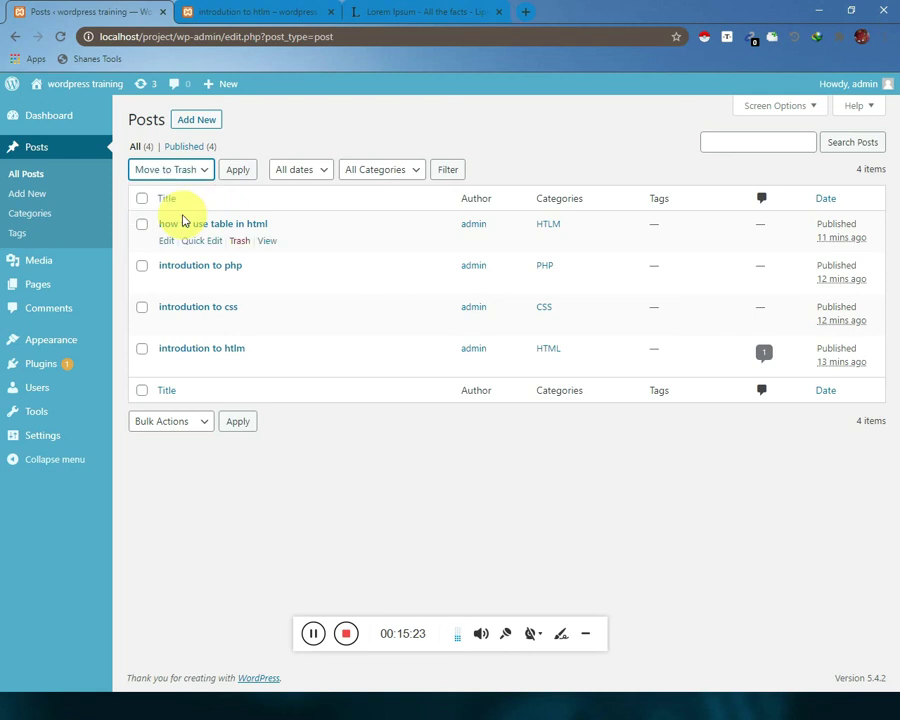
pyautogui.click(142, 226)
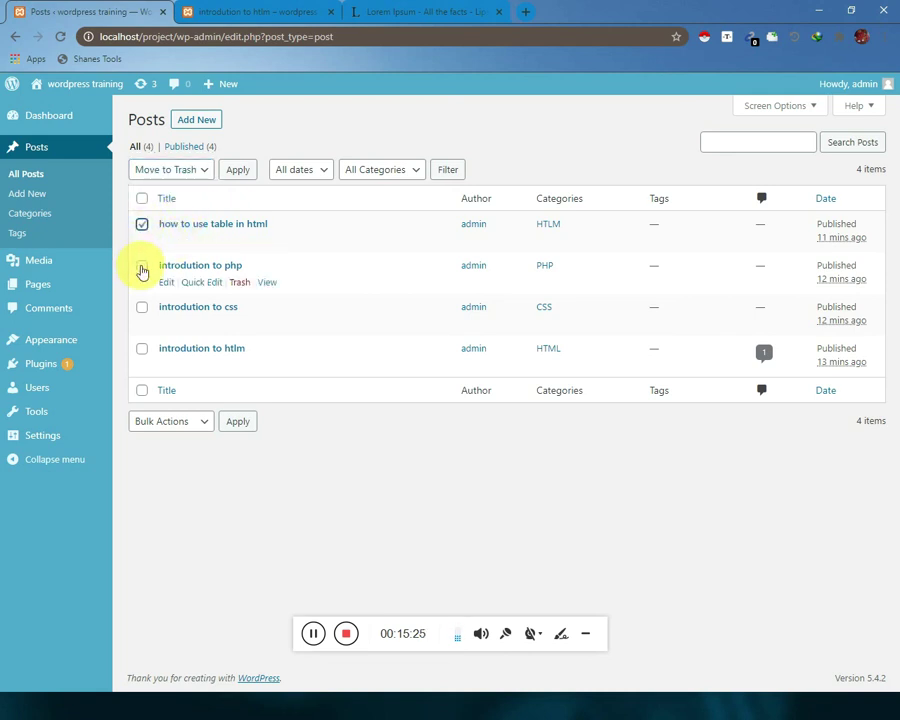
pyautogui.click(142, 267)
pyautogui.click(239, 173)
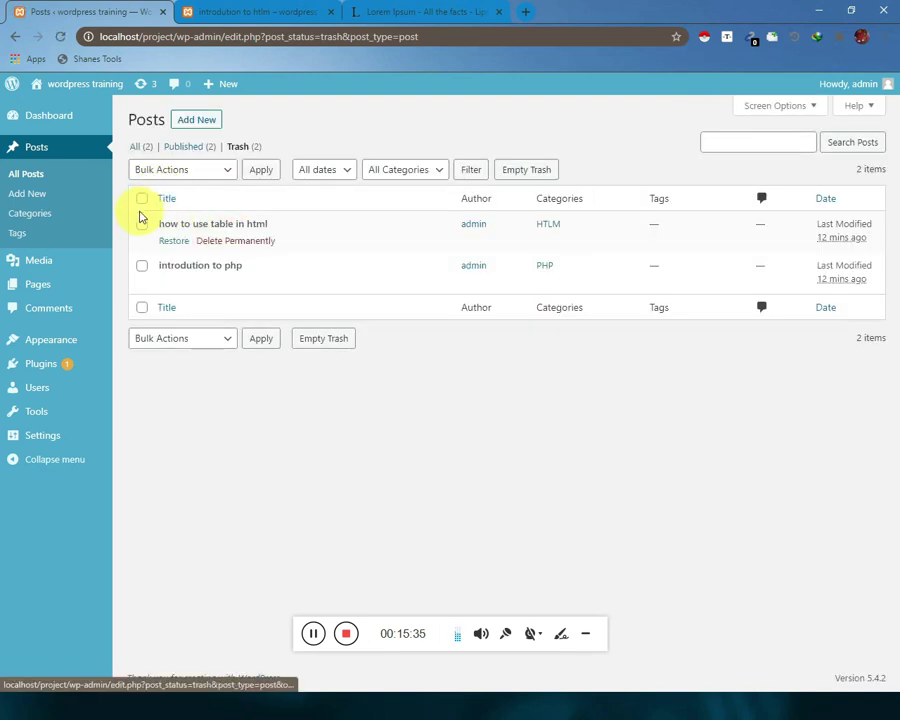
# Select both posts in the Trash and restore them with a bulk action
pyautogui.click(181, 172)
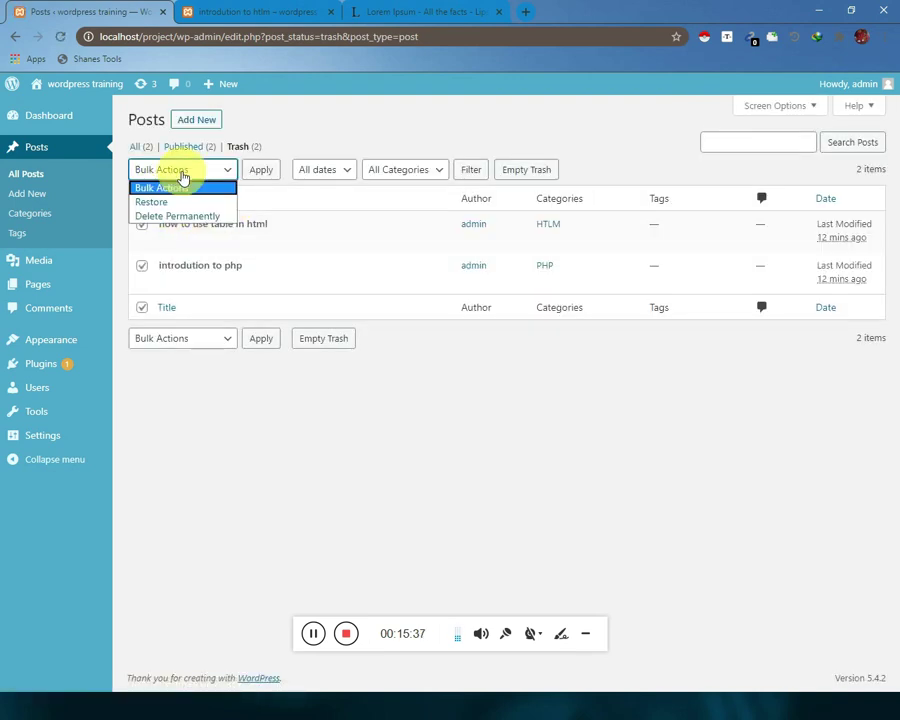
pyautogui.click(178, 201)
pyautogui.click(260, 169)
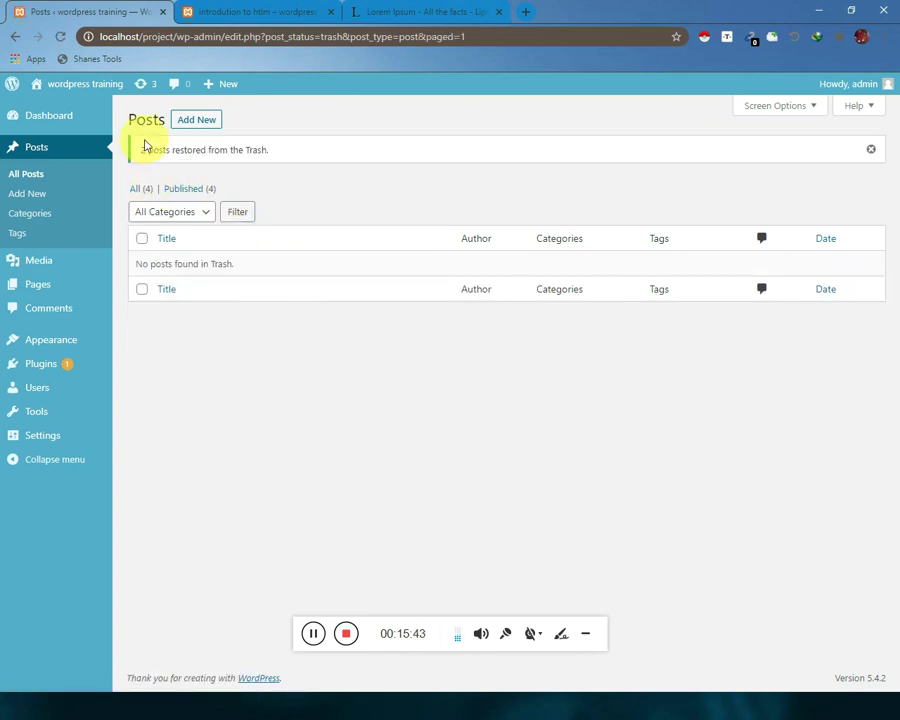
# Return to the list of all posts and close the browser
pyautogui.click(141, 190)
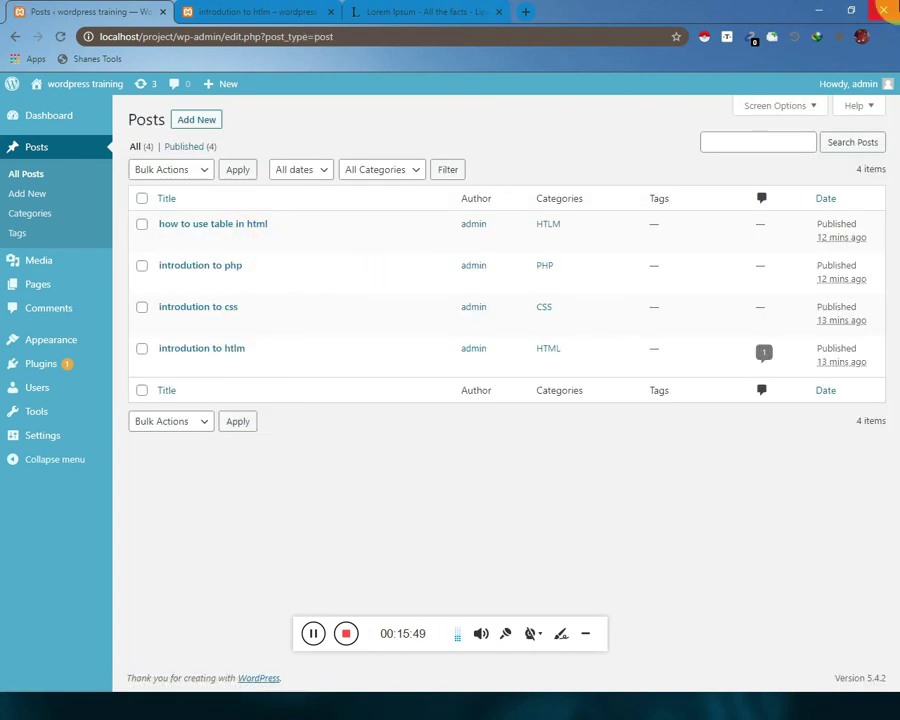
pyautogui.click(884, 10)
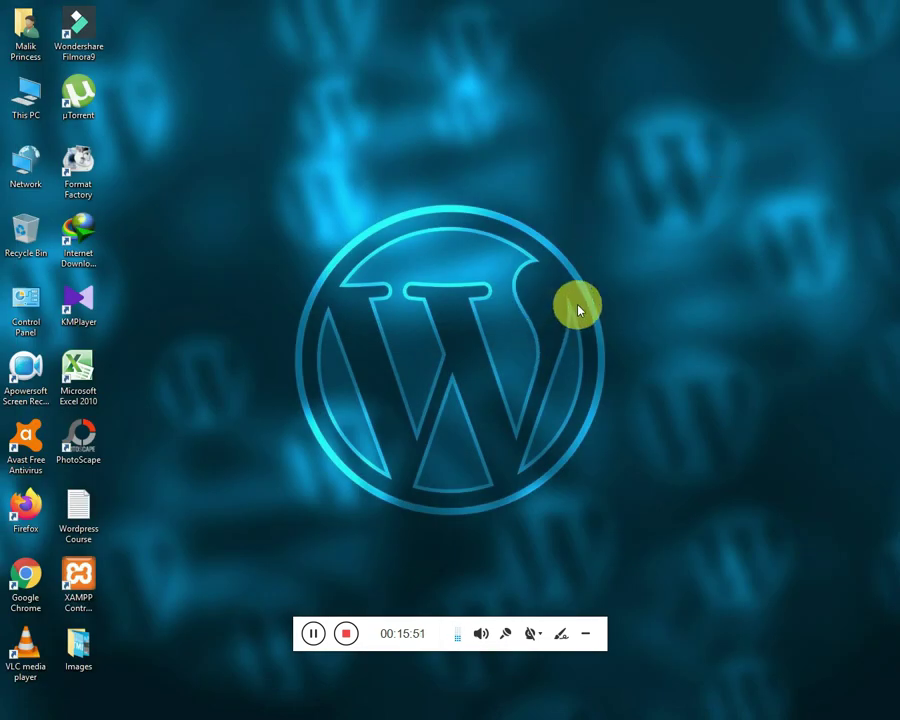